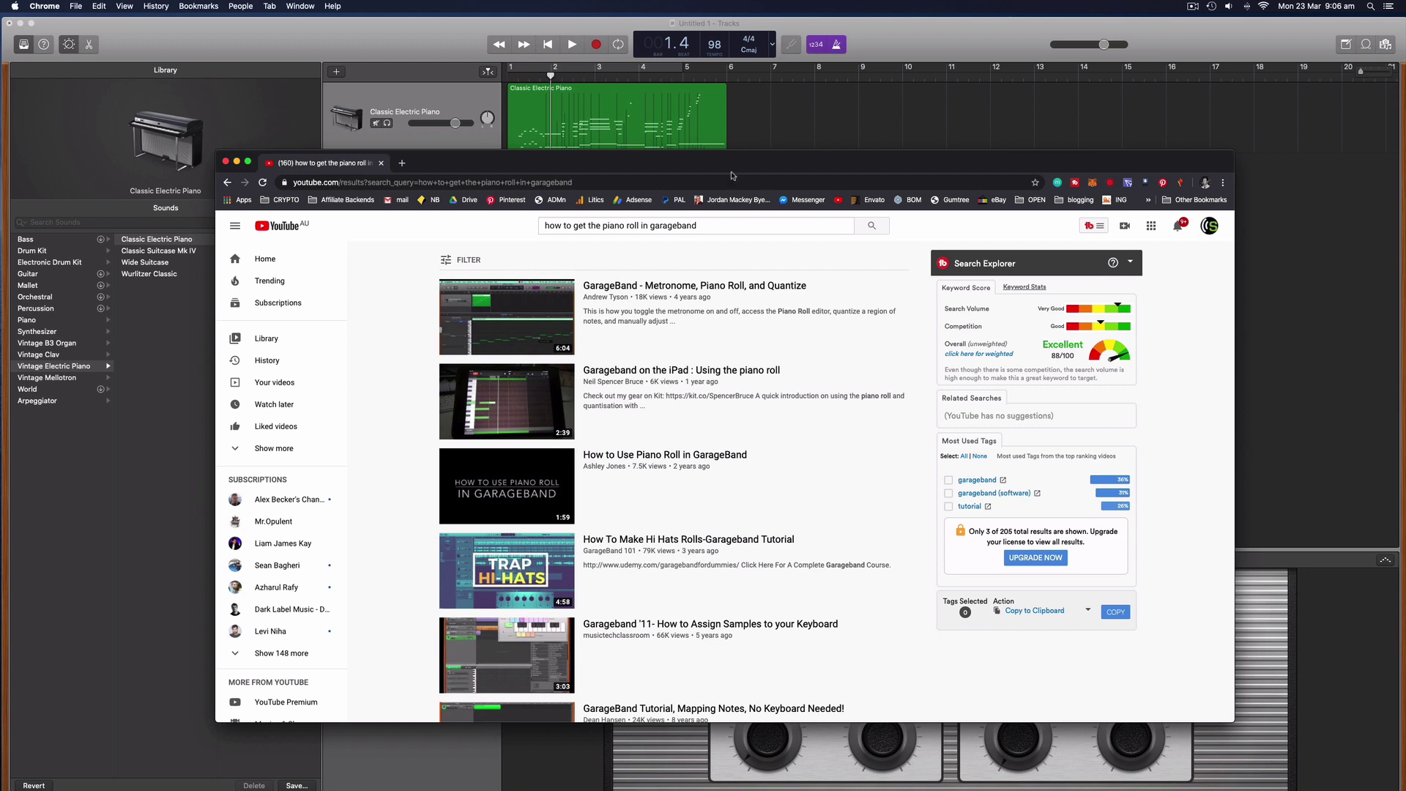
Bring the GarageBand project window in front of Chrome's YouTube search results
{"action": "left_click", "coordinate": [380, 42]}
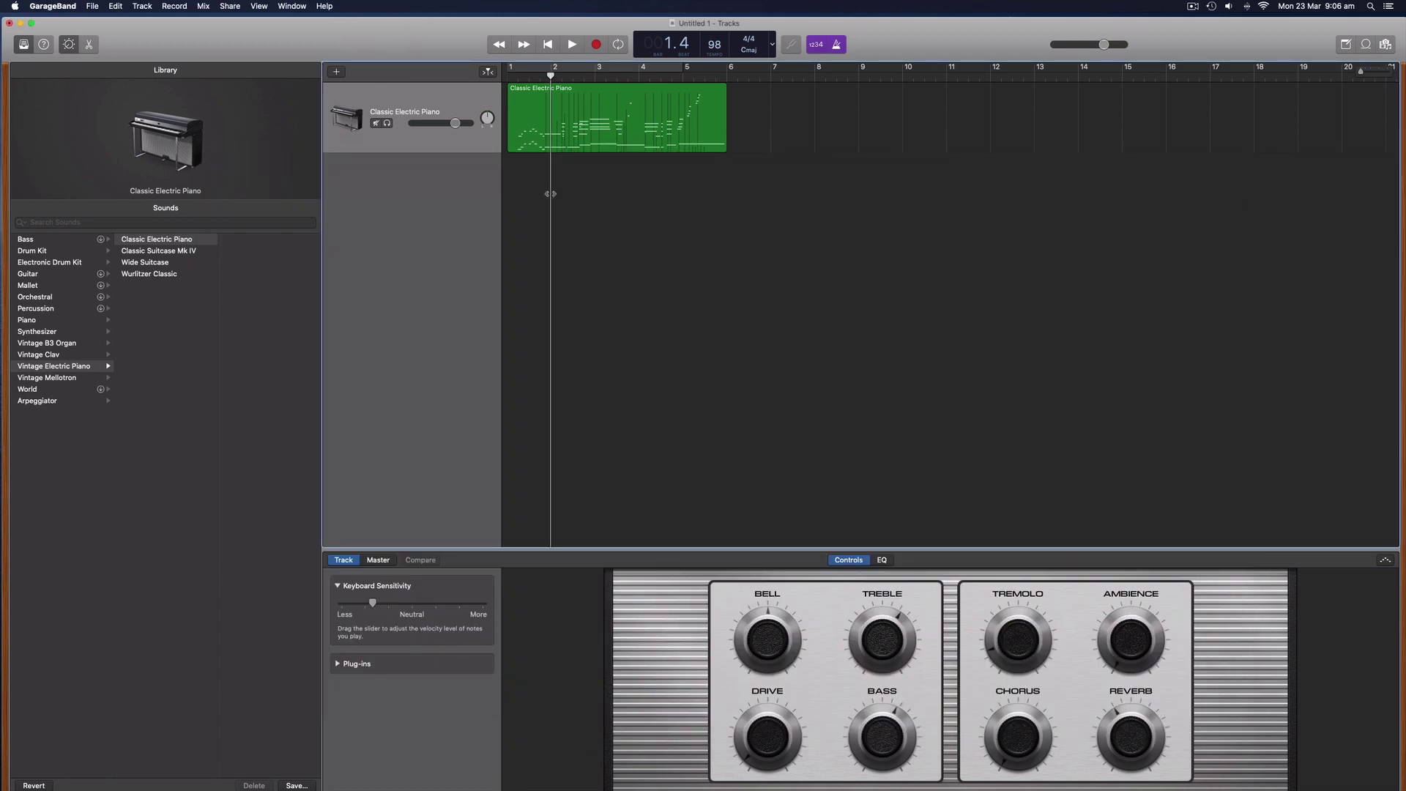
Select the Classic Electric Piano region in the tracks area
{"action": "left_click", "coordinate": [589, 106]}
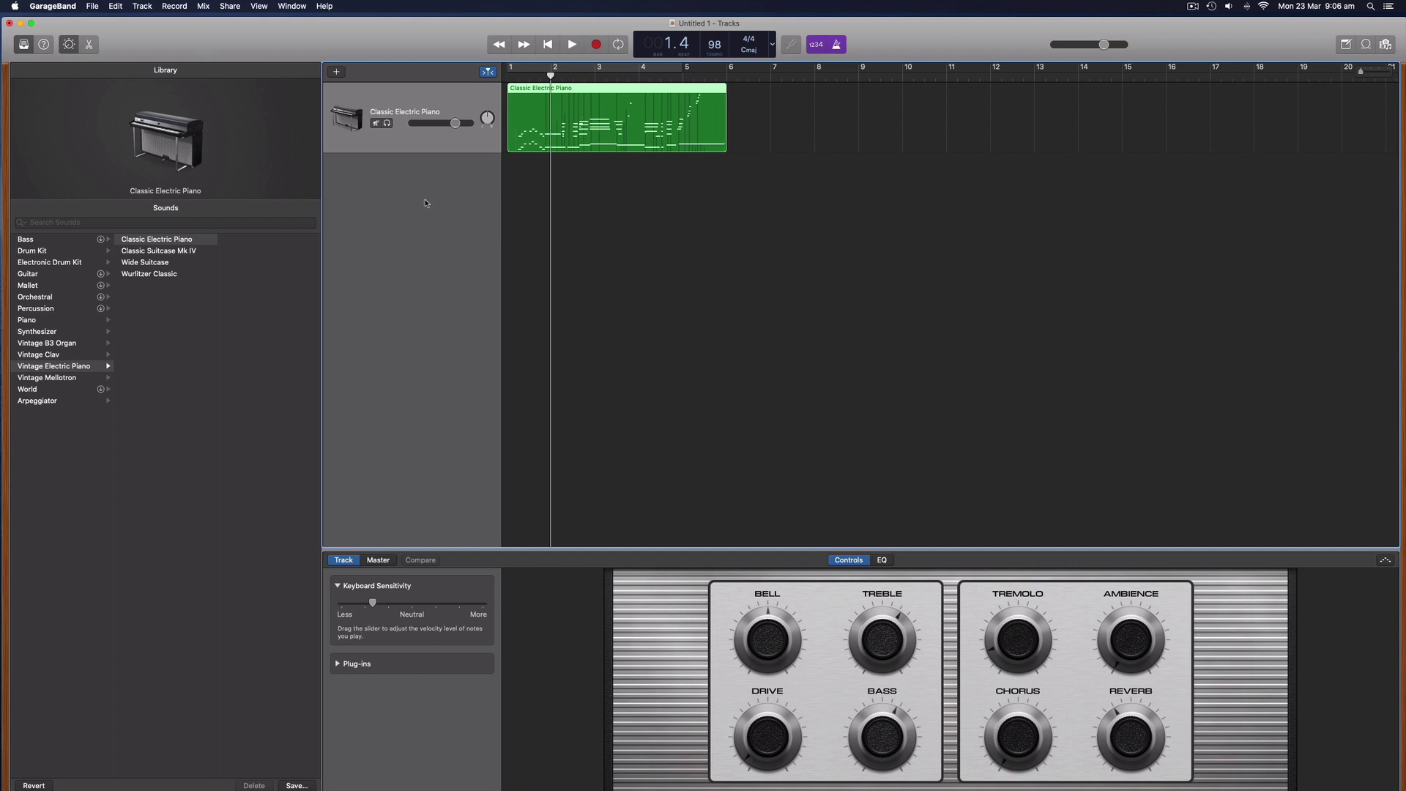
{"action": "left_click", "coordinate": [430, 96]}
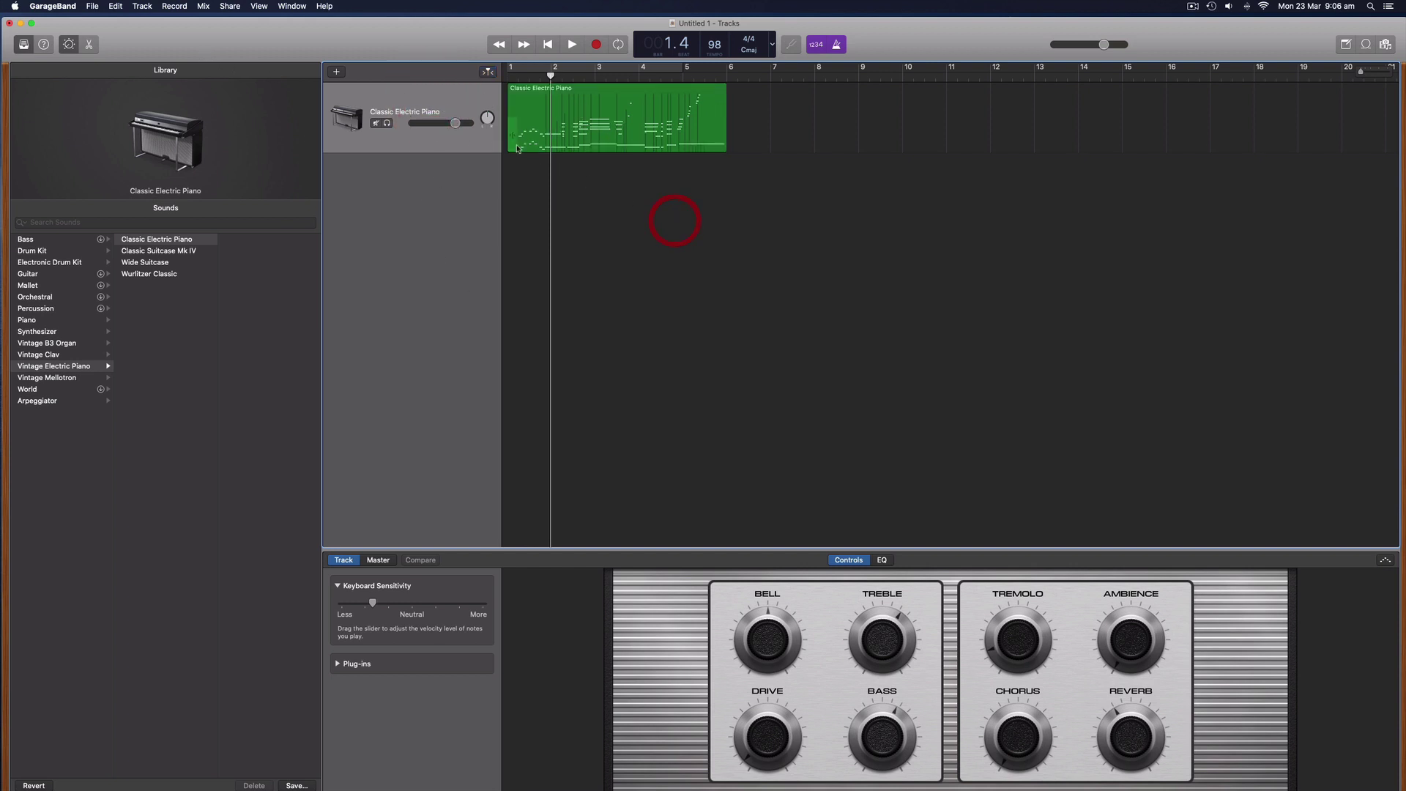
{"action": "left_click", "coordinate": [443, 102]}
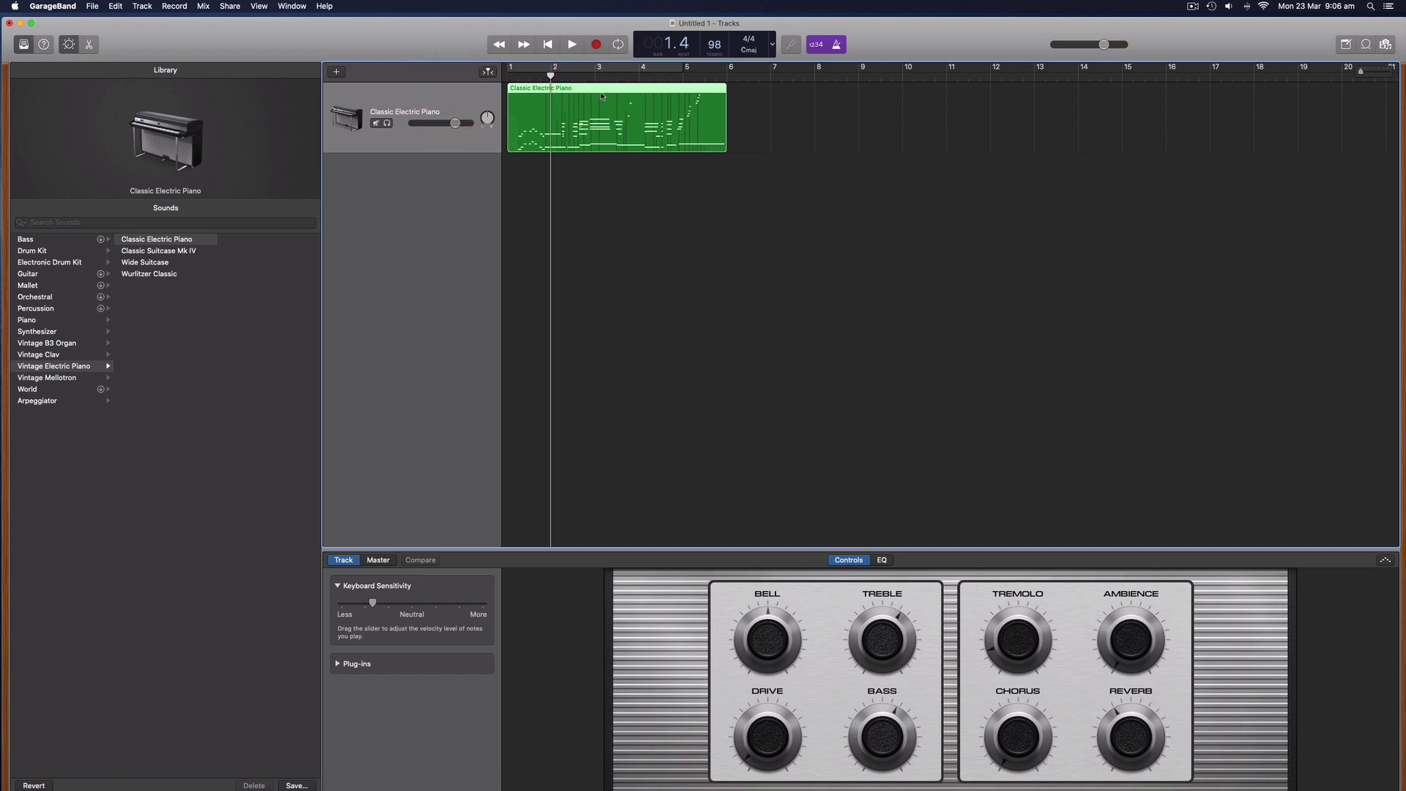
Show the region's notes in the piano roll editor beneath the tracks
{"action": "left_click", "coordinate": [92, 44]}
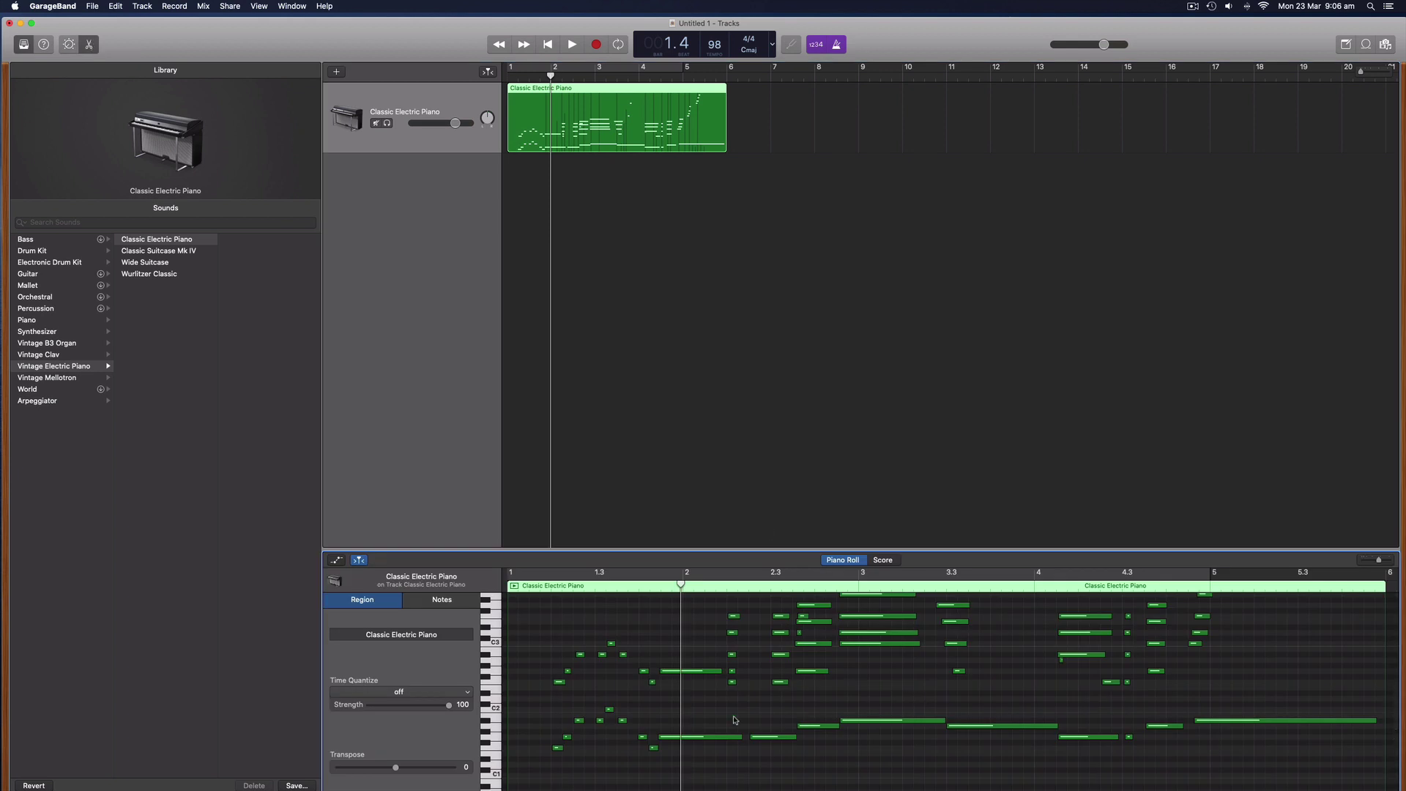
{"action": "key", "text": "e"}
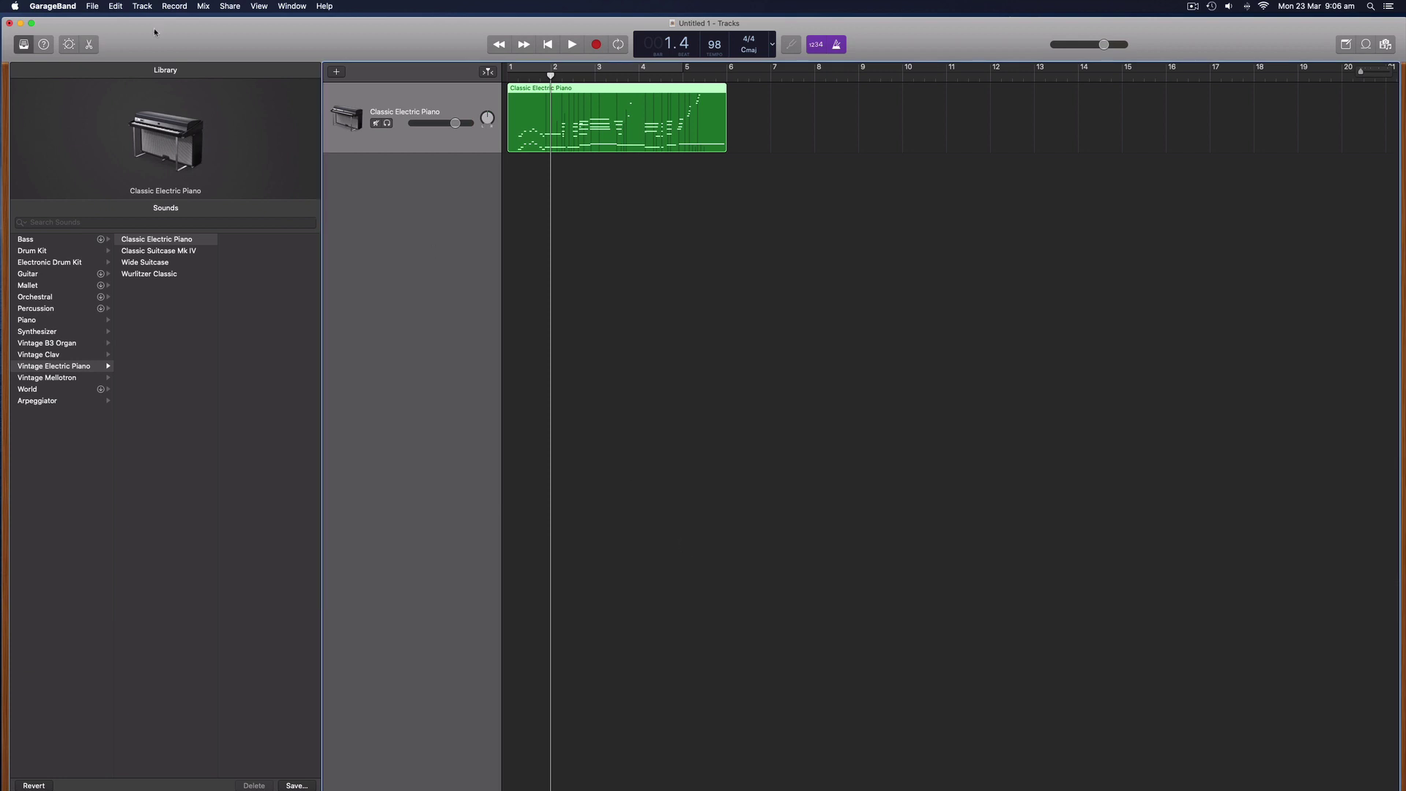
{"action": "left_click", "coordinate": [89, 44]}
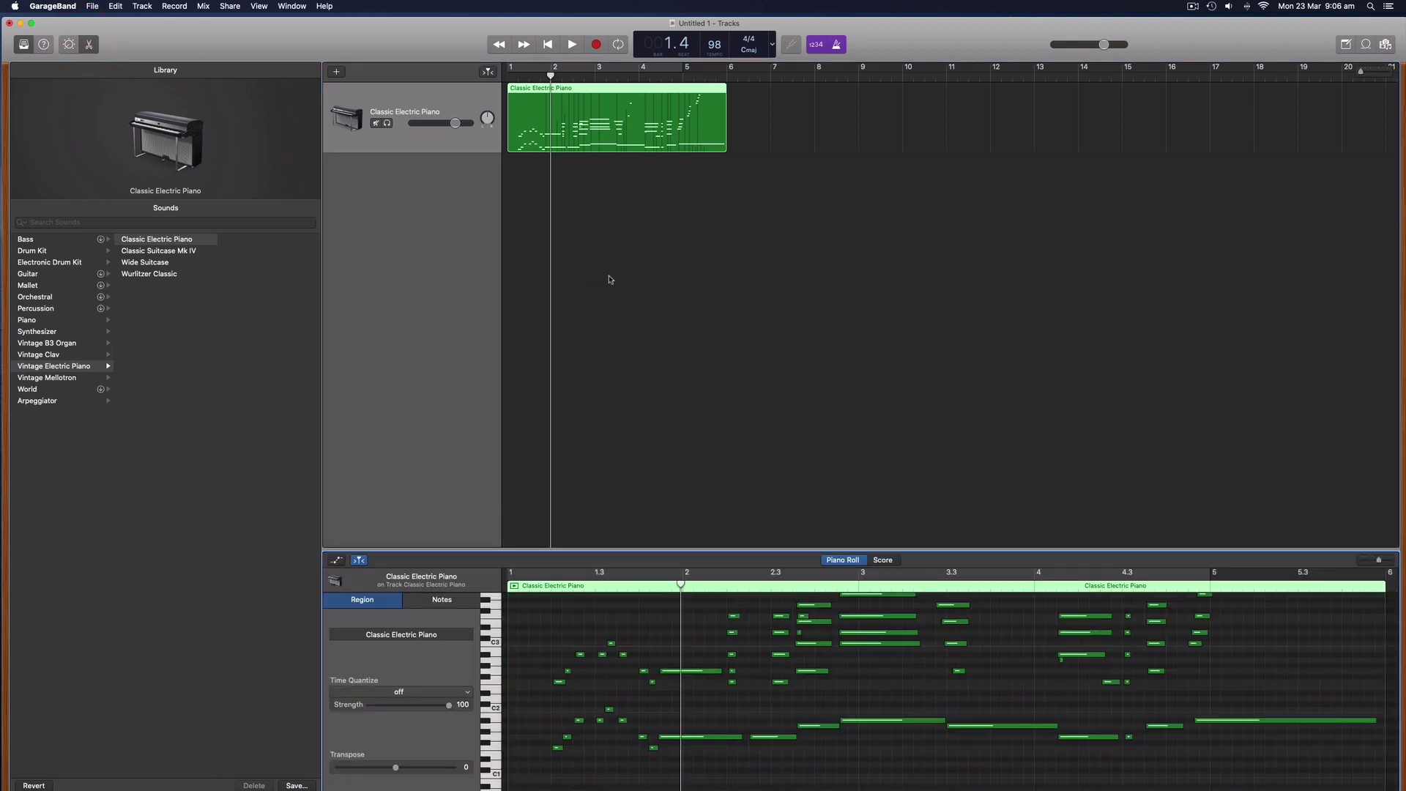
{"action": "left_click", "coordinate": [89, 44]}
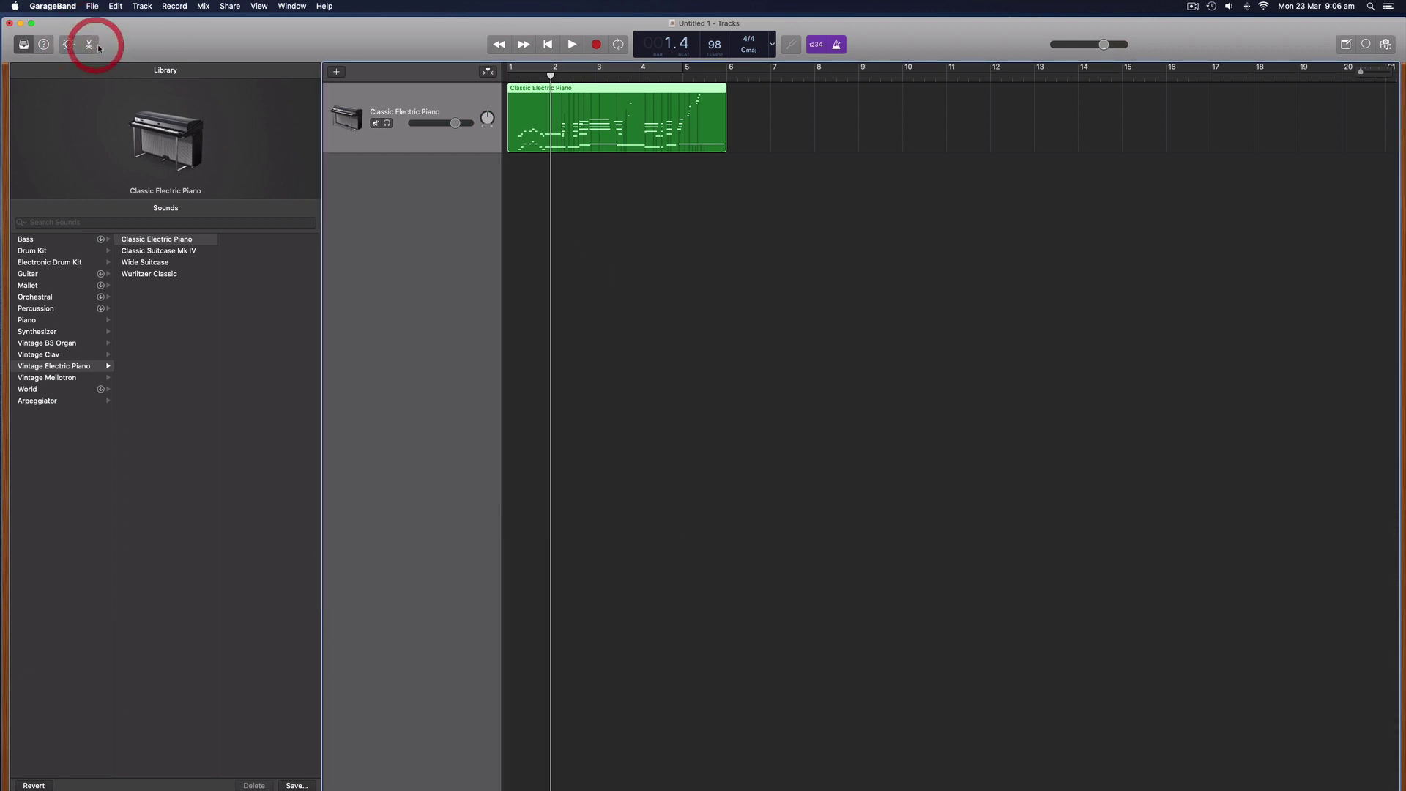
{"action": "double_click", "coordinate": [628, 92]}
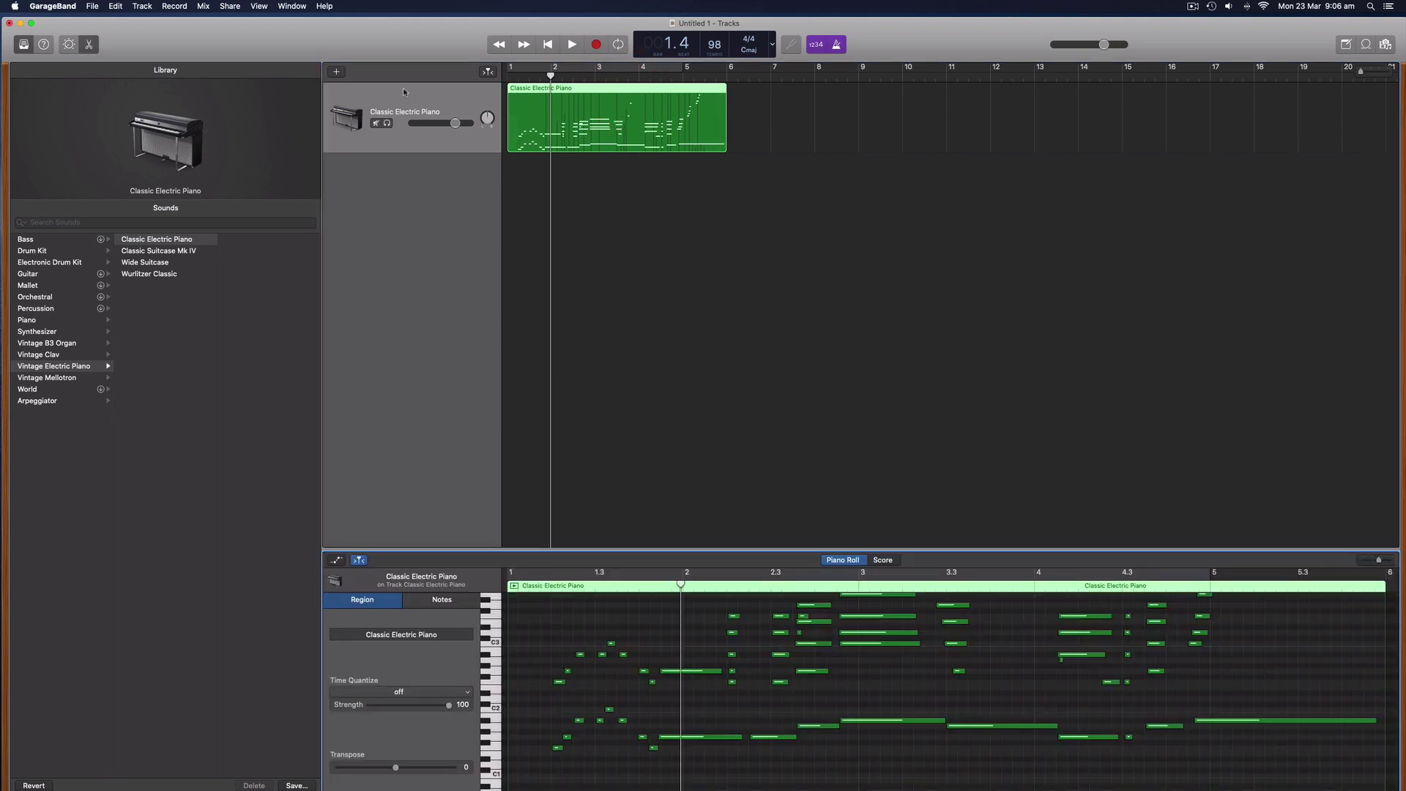
{"action": "left_click", "coordinate": [90, 44]}
{"action": "double_click", "coordinate": [594, 118]}
{"action": "left_click", "coordinate": [89, 44]}
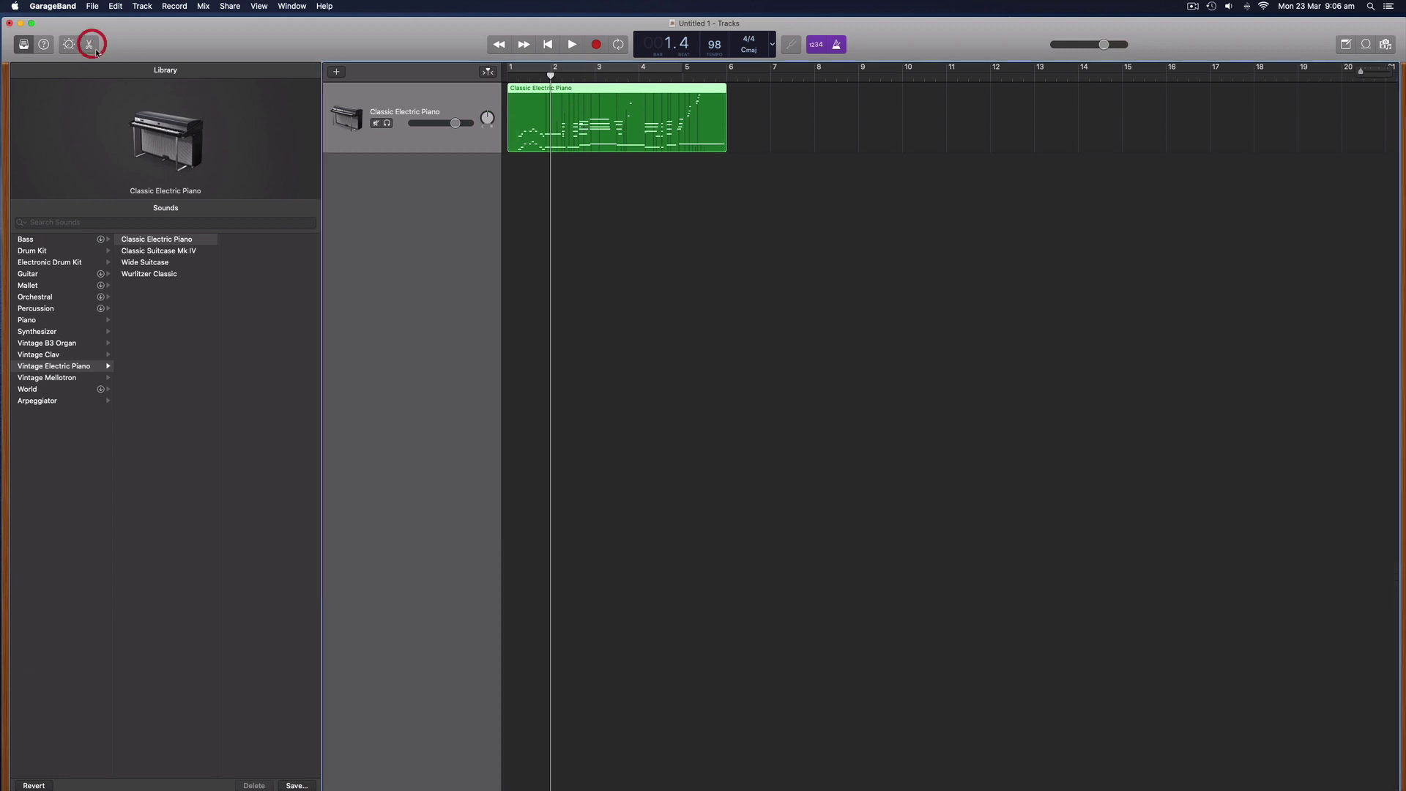
{"action": "left_click", "coordinate": [89, 44]}
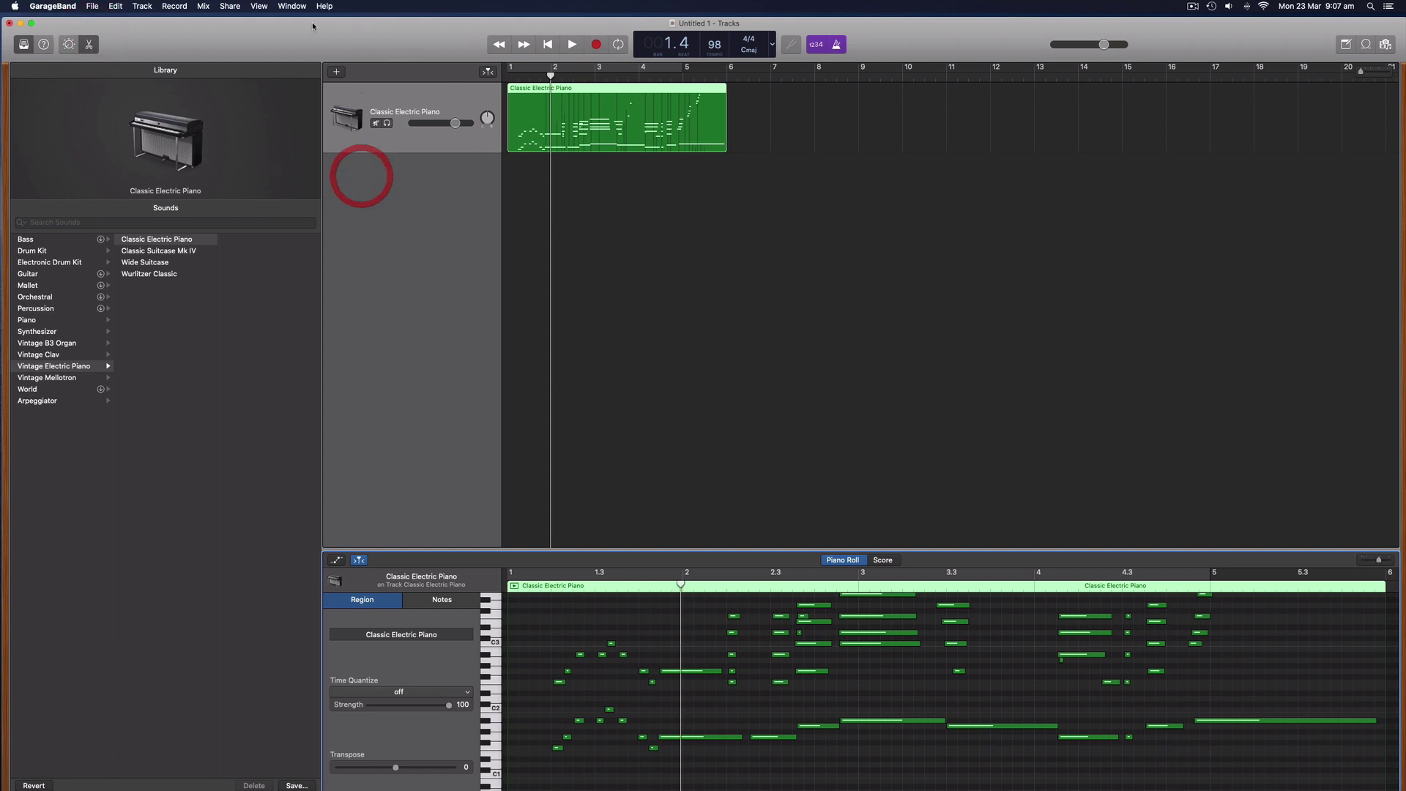
Open the 'GarageBand - Metronome, Piano Roll, and Quantize' video in Chrome, paused
{"action": "key", "text": "ctrl+super+f"}
{"action": "left_click_drag", "start_coordinate": [274, 236], "coordinate": [488, 167]}
{"action": "left_click", "coordinate": [488, 167]}
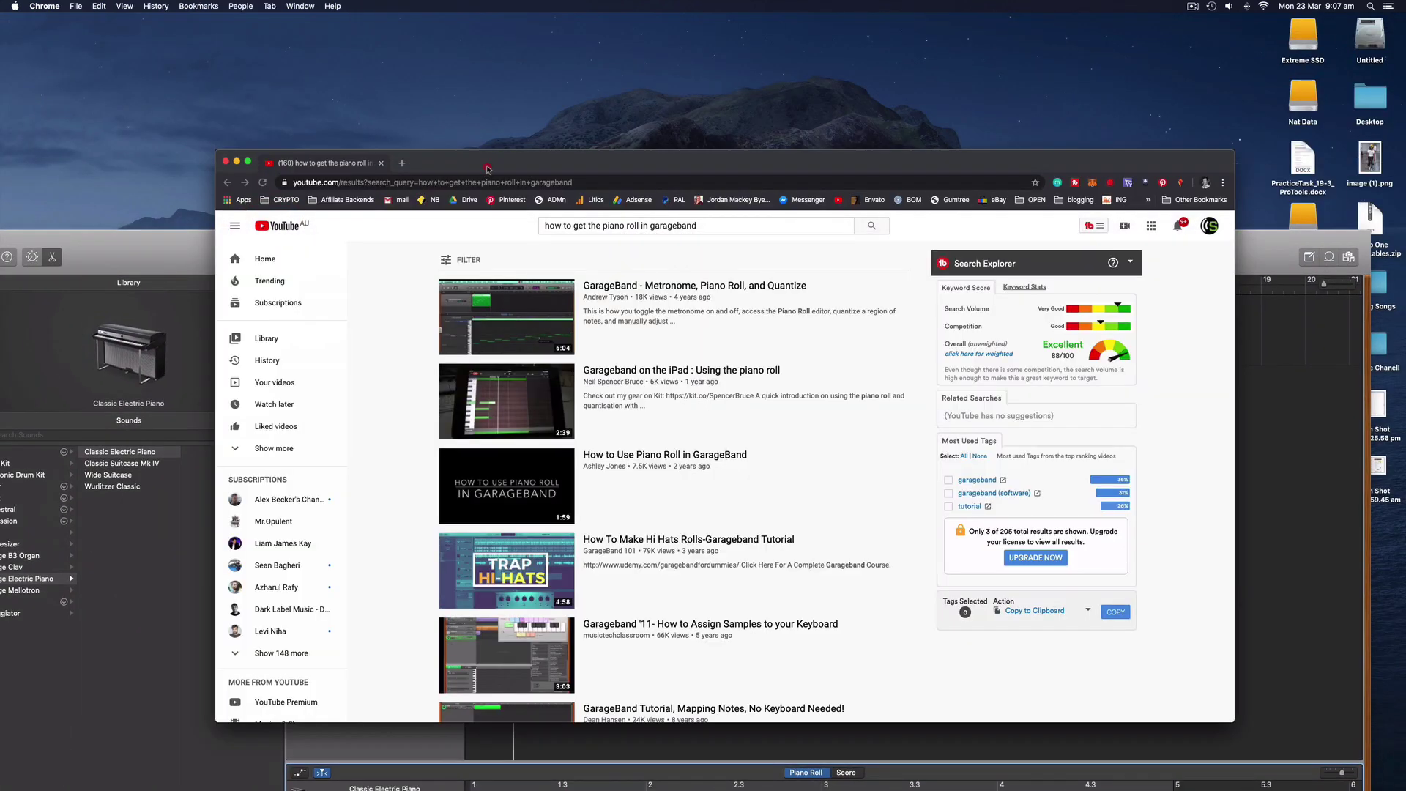
{"action": "left_click_drag", "start_coordinate": [739, 156], "coordinate": [556, 28]}
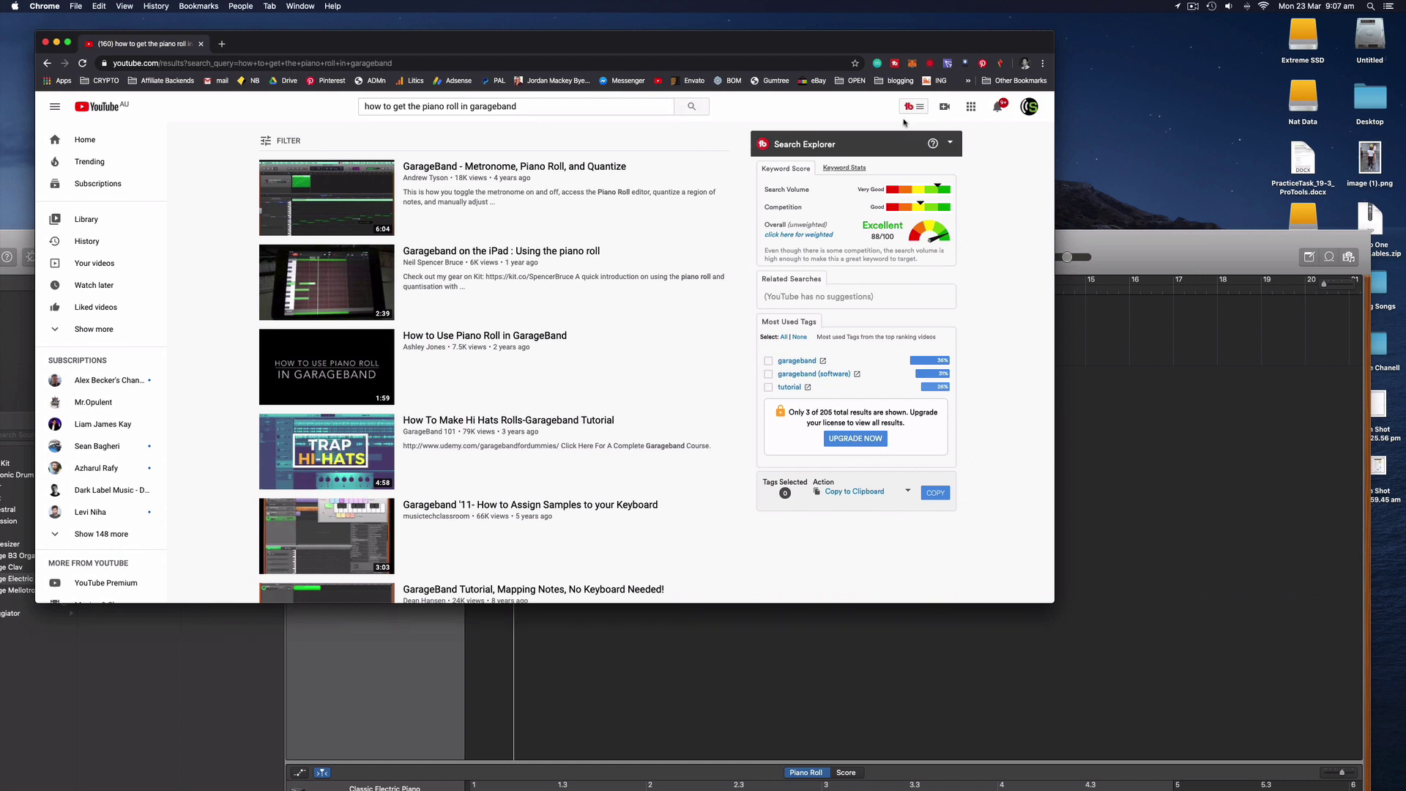
{"action": "mouse_move", "coordinate": [528, 451]}
{"action": "mouse_move", "coordinate": [326, 450]}
{"action": "left_click", "coordinate": [478, 167]}
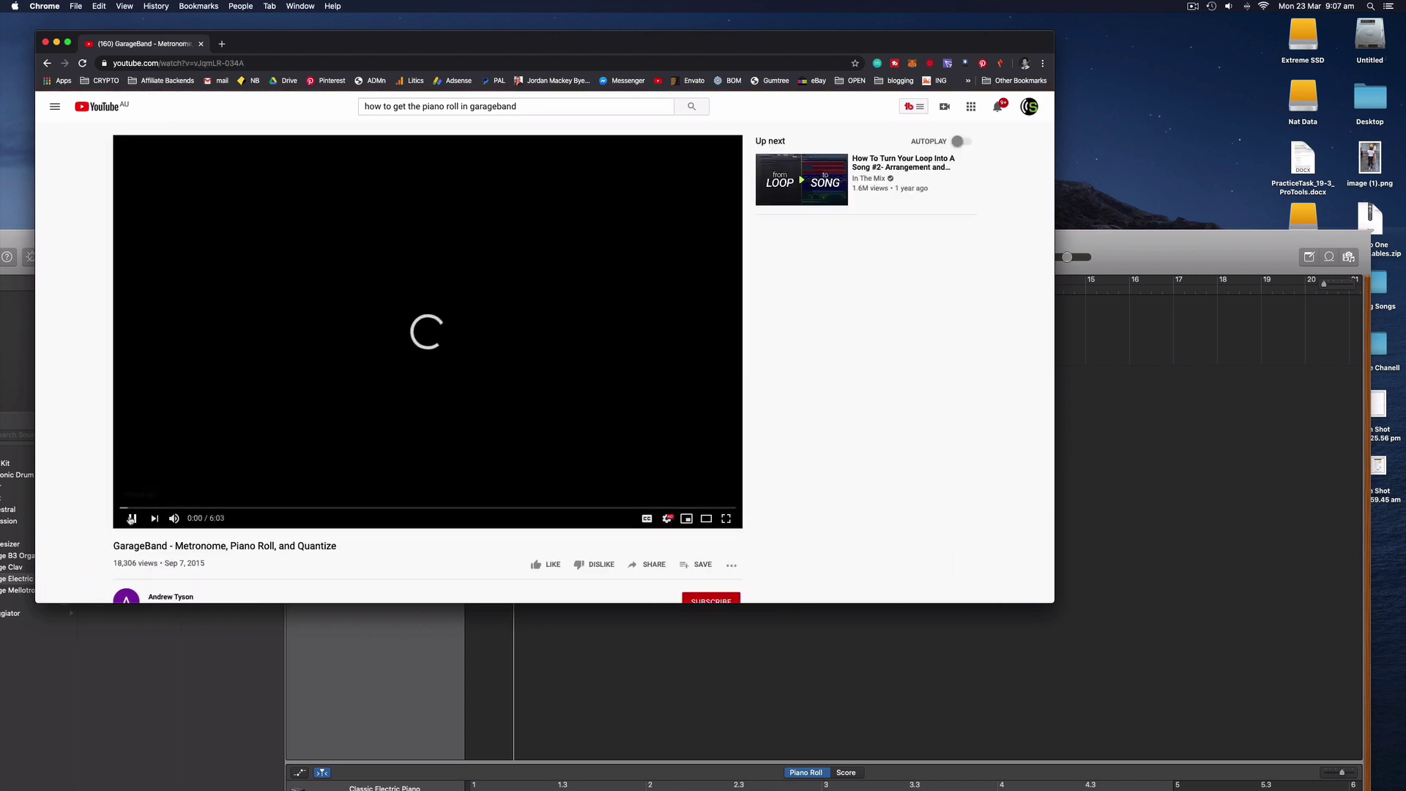
{"action": "left_click", "coordinate": [132, 518]}
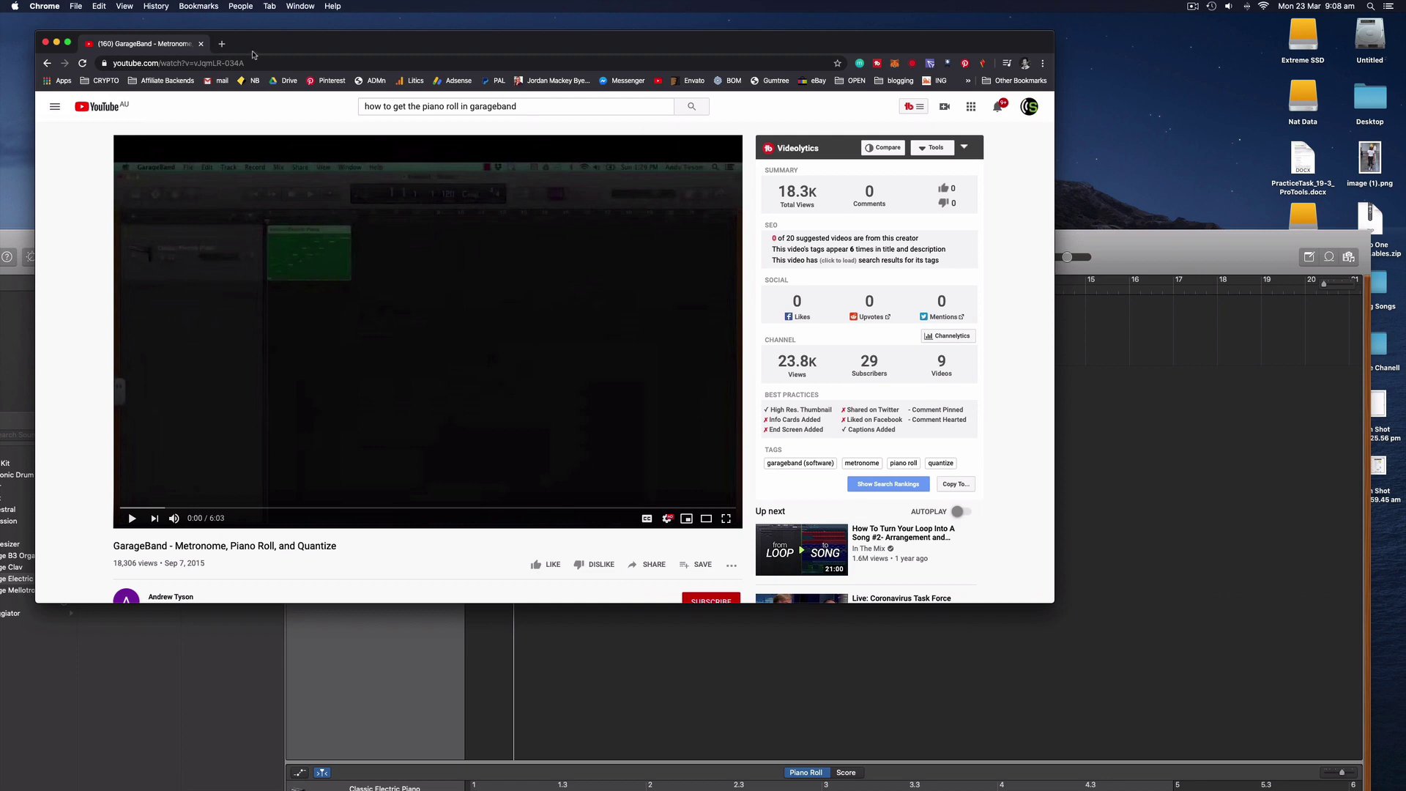
Minimise Chrome, make GarageBand full screen, close the piano roll and play from bar 1
{"action": "left_click", "coordinate": [56, 44]}
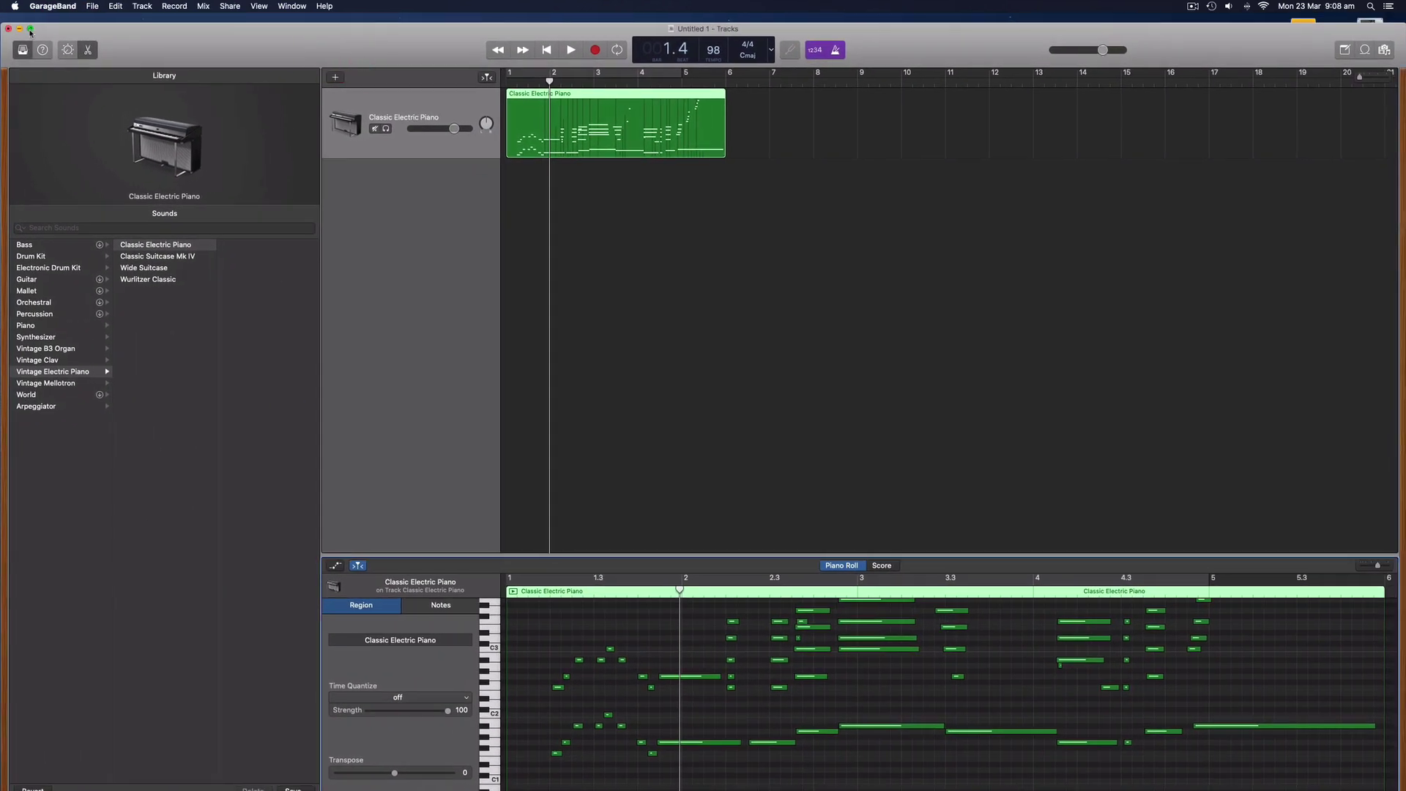
{"action": "left_click", "coordinate": [30, 30]}
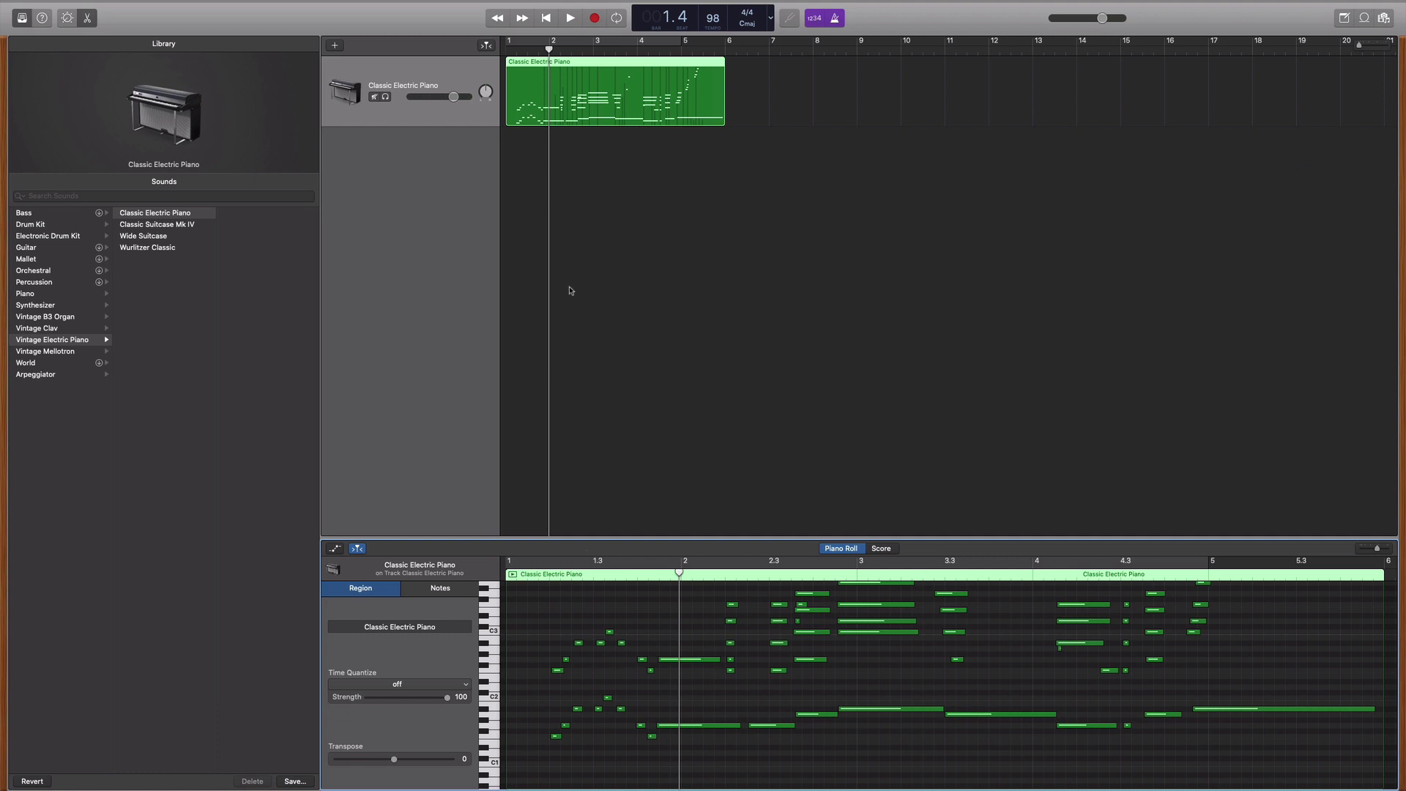
{"action": "left_click", "coordinate": [442, 217]}
{"action": "key", "text": "Return"}
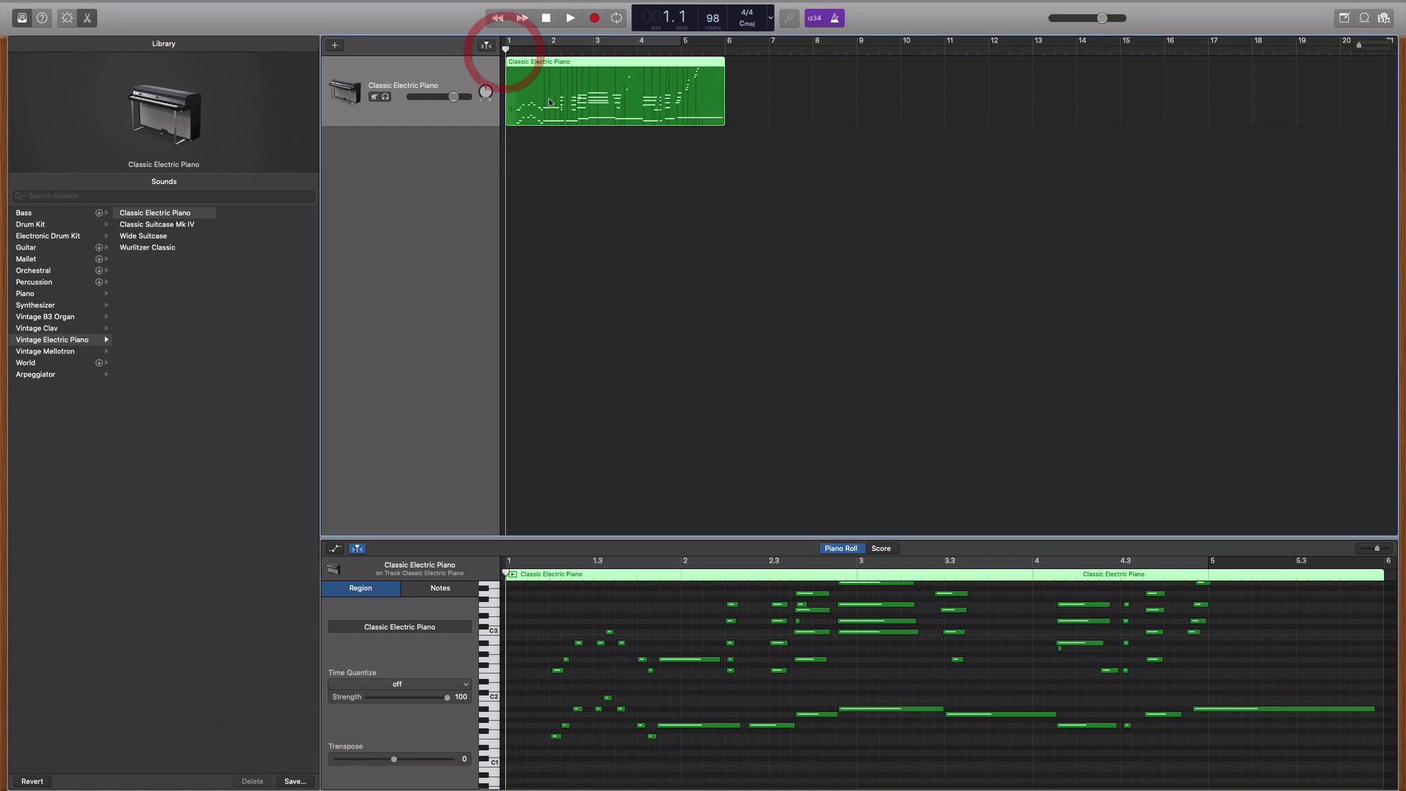
{"action": "left_click", "coordinate": [86, 18]}
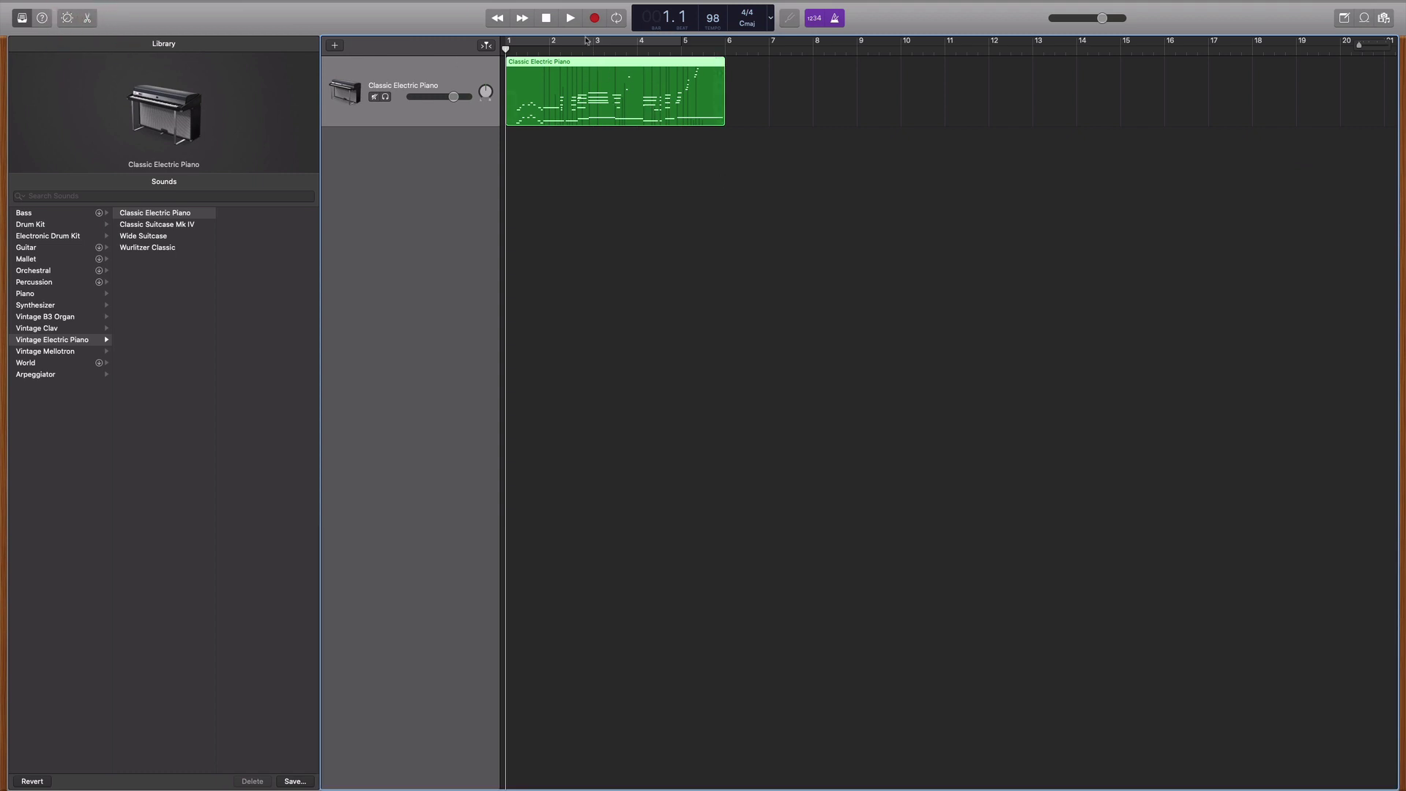
{"action": "left_click", "coordinate": [569, 17]}
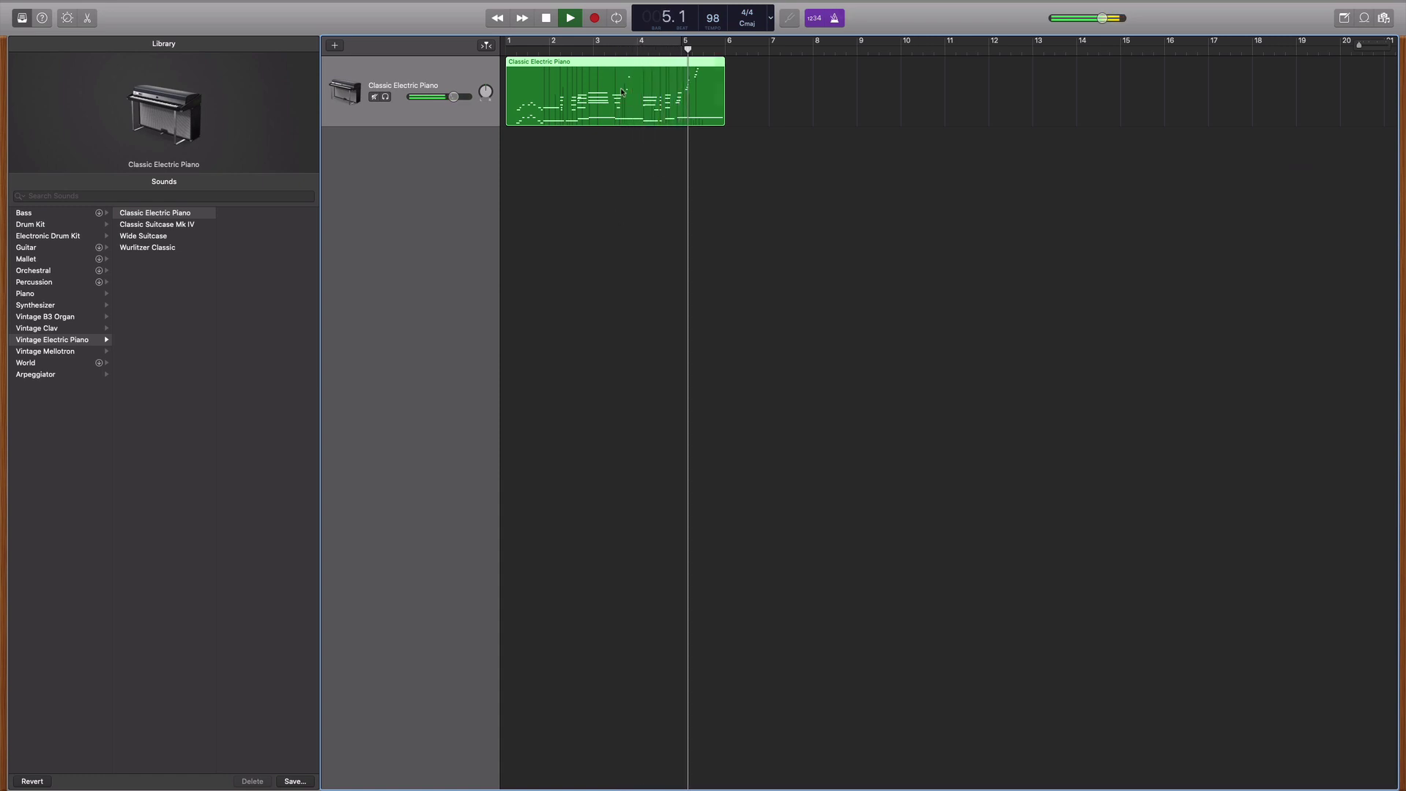
Stop playback and reopen the electric piano piano roll with a taller note editor
{"action": "left_click", "coordinate": [546, 18]}
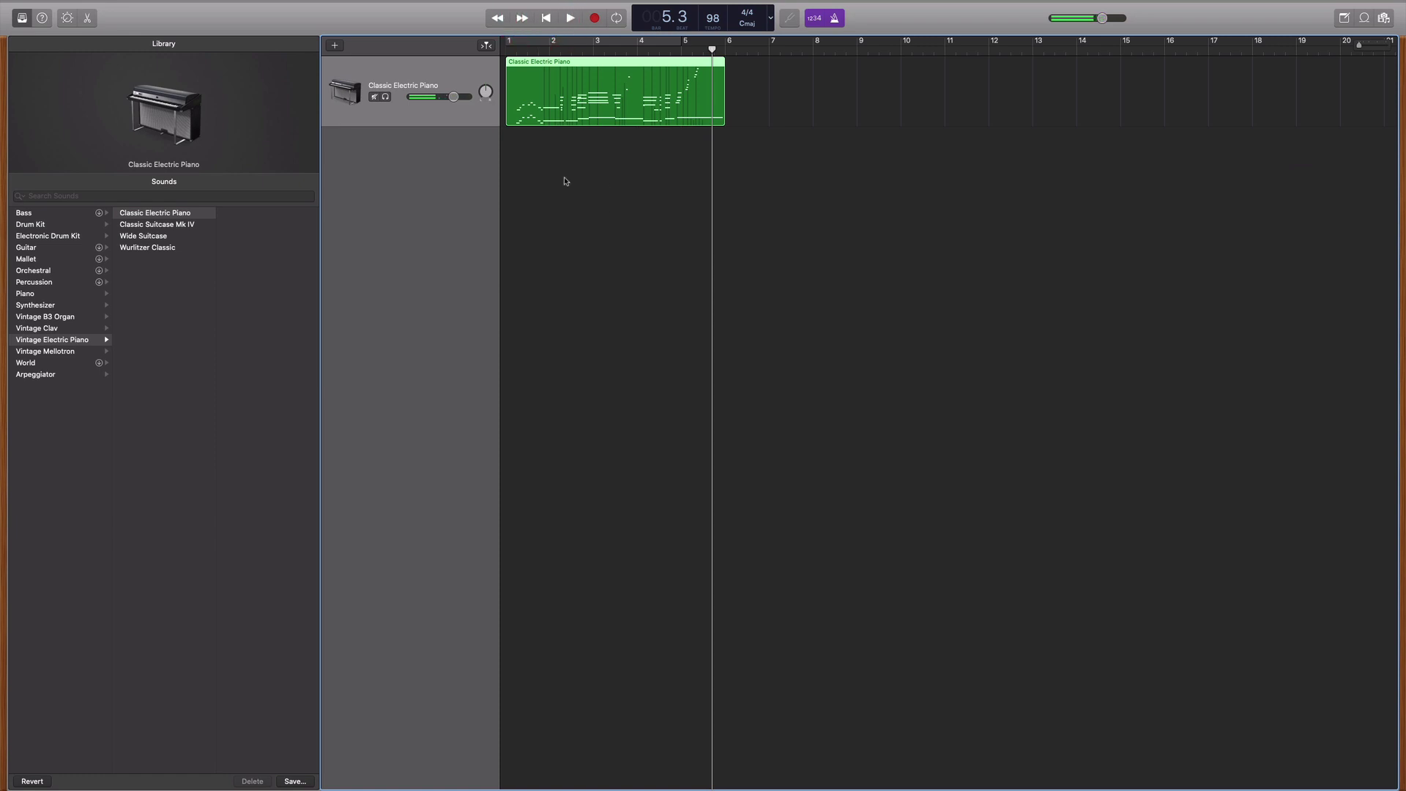
{"action": "double_click", "coordinate": [569, 69]}
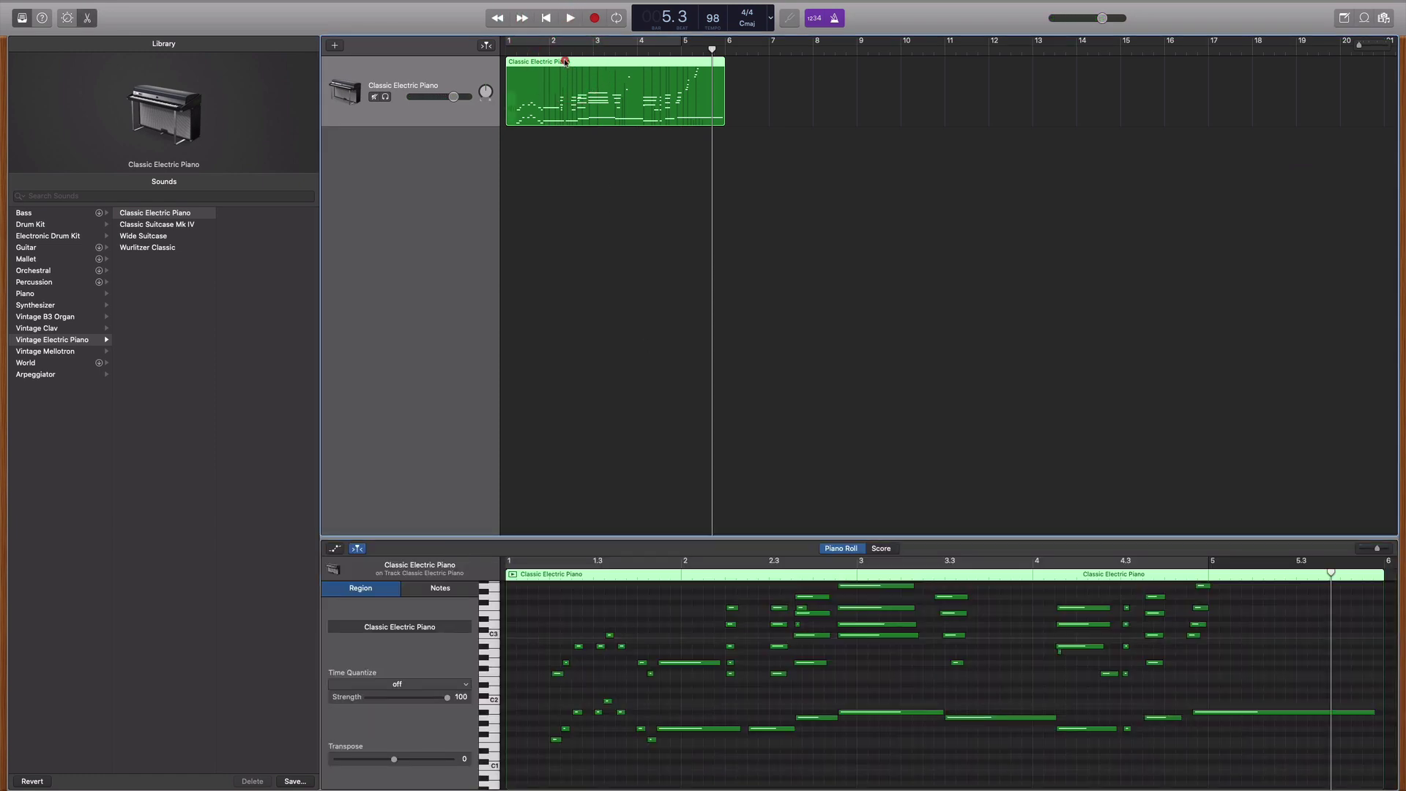
{"action": "double_click", "coordinate": [561, 68]}
{"action": "left_click", "coordinate": [86, 18]}
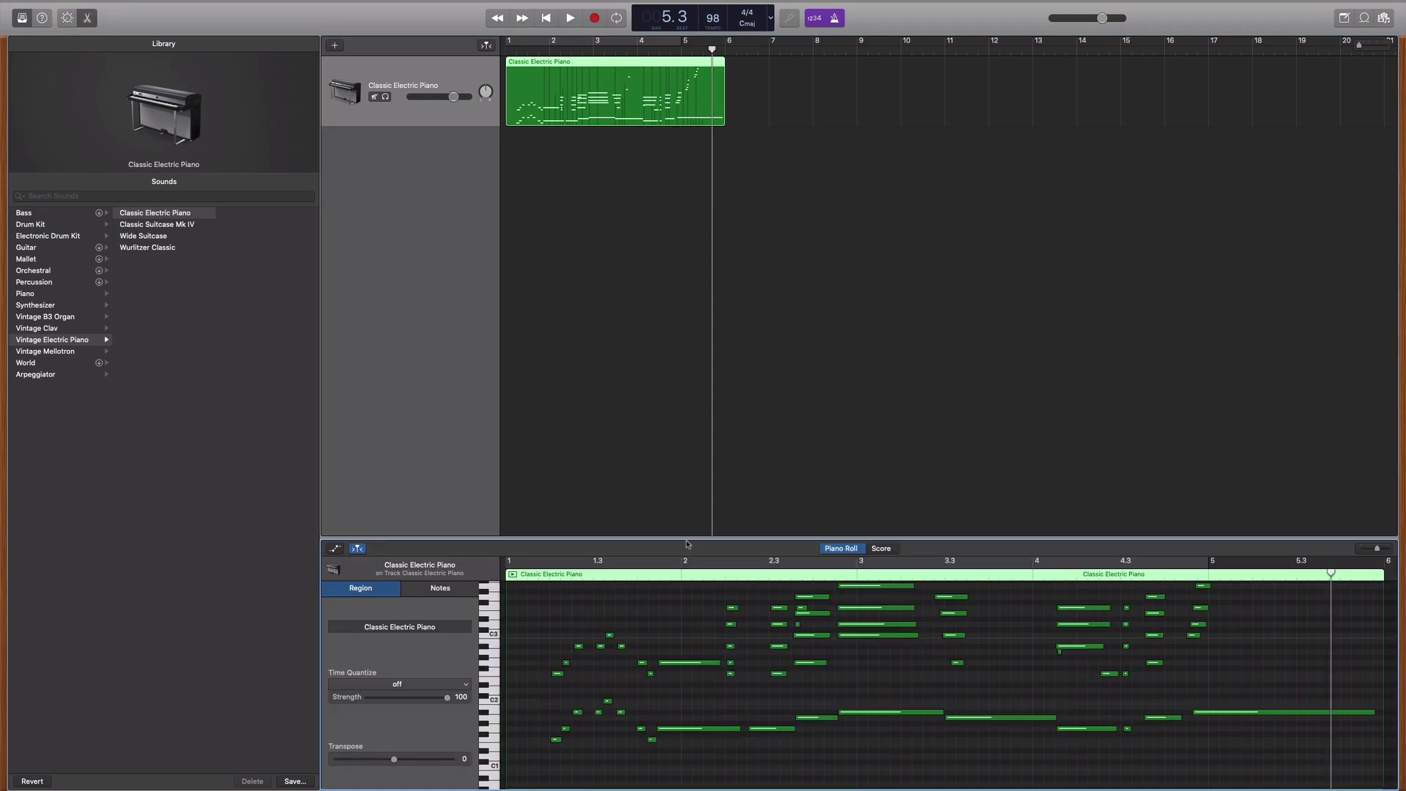
{"action": "left_click_drag", "start_coordinate": [685, 536], "coordinate": [685, 312]}
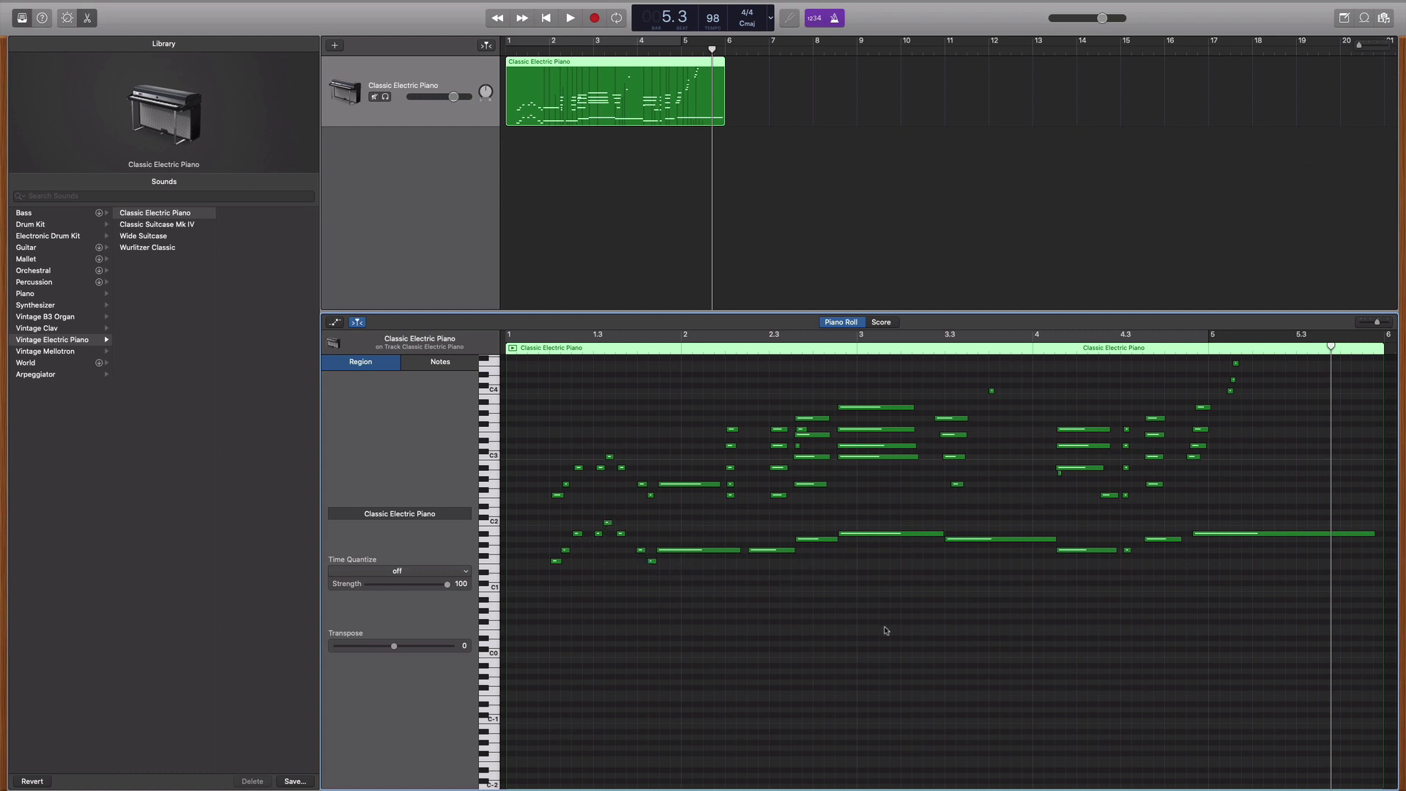
Select several low and upper notes and every note of one pitch, ending on a single note
{"action": "left_click", "coordinate": [919, 536]}
{"action": "left_click", "coordinate": [815, 537]}
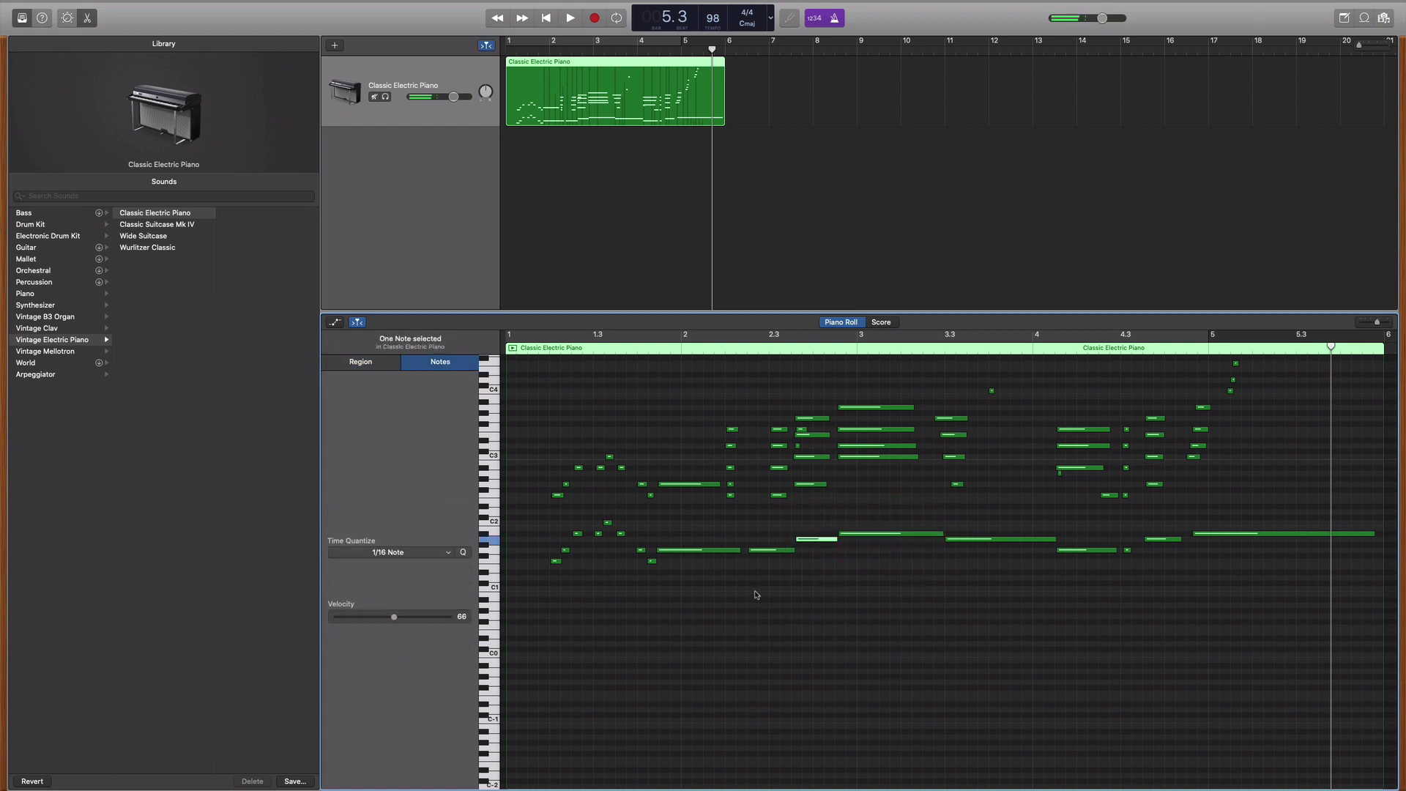
{"action": "left_click", "coordinate": [672, 549]}
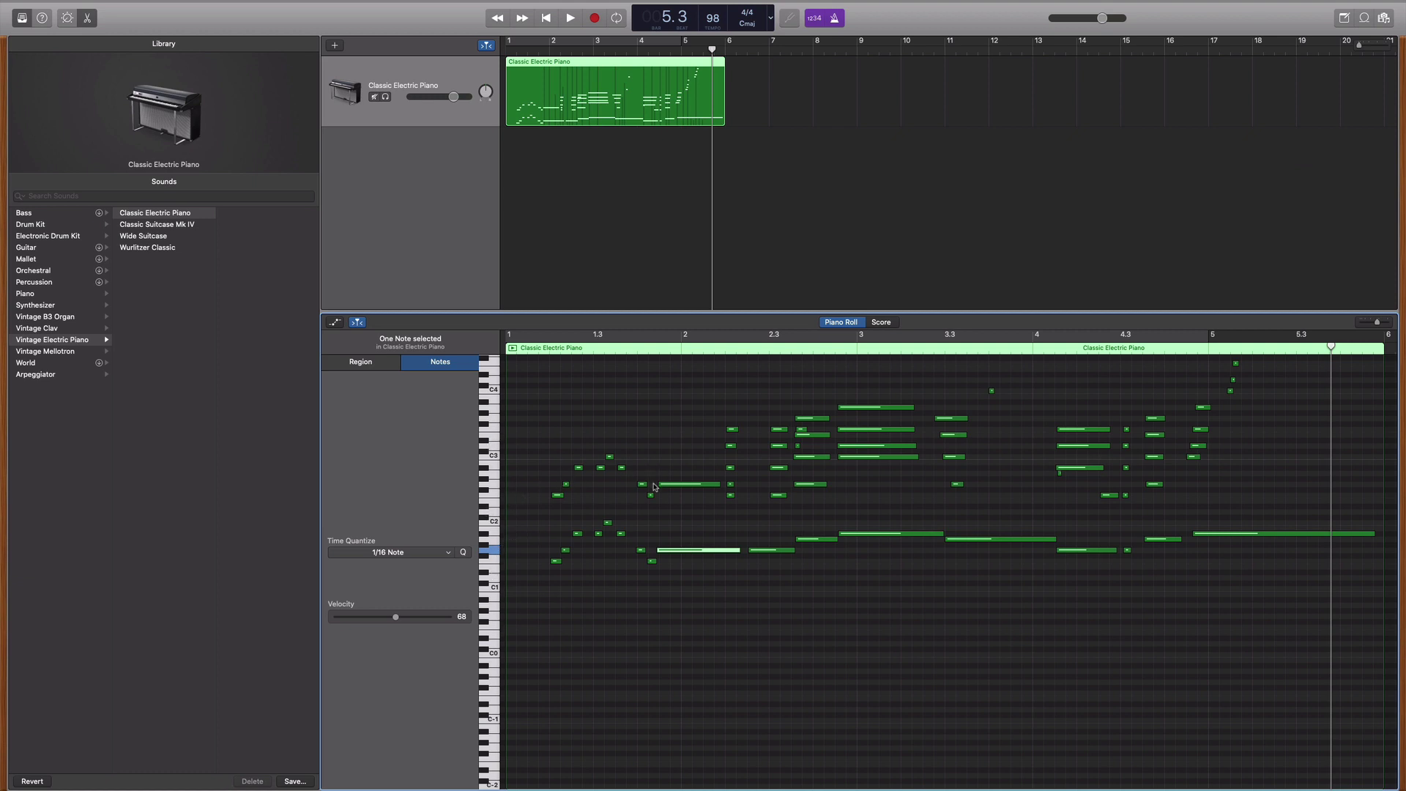
{"action": "left_click", "coordinate": [688, 506]}
{"action": "left_click", "coordinate": [692, 482]}
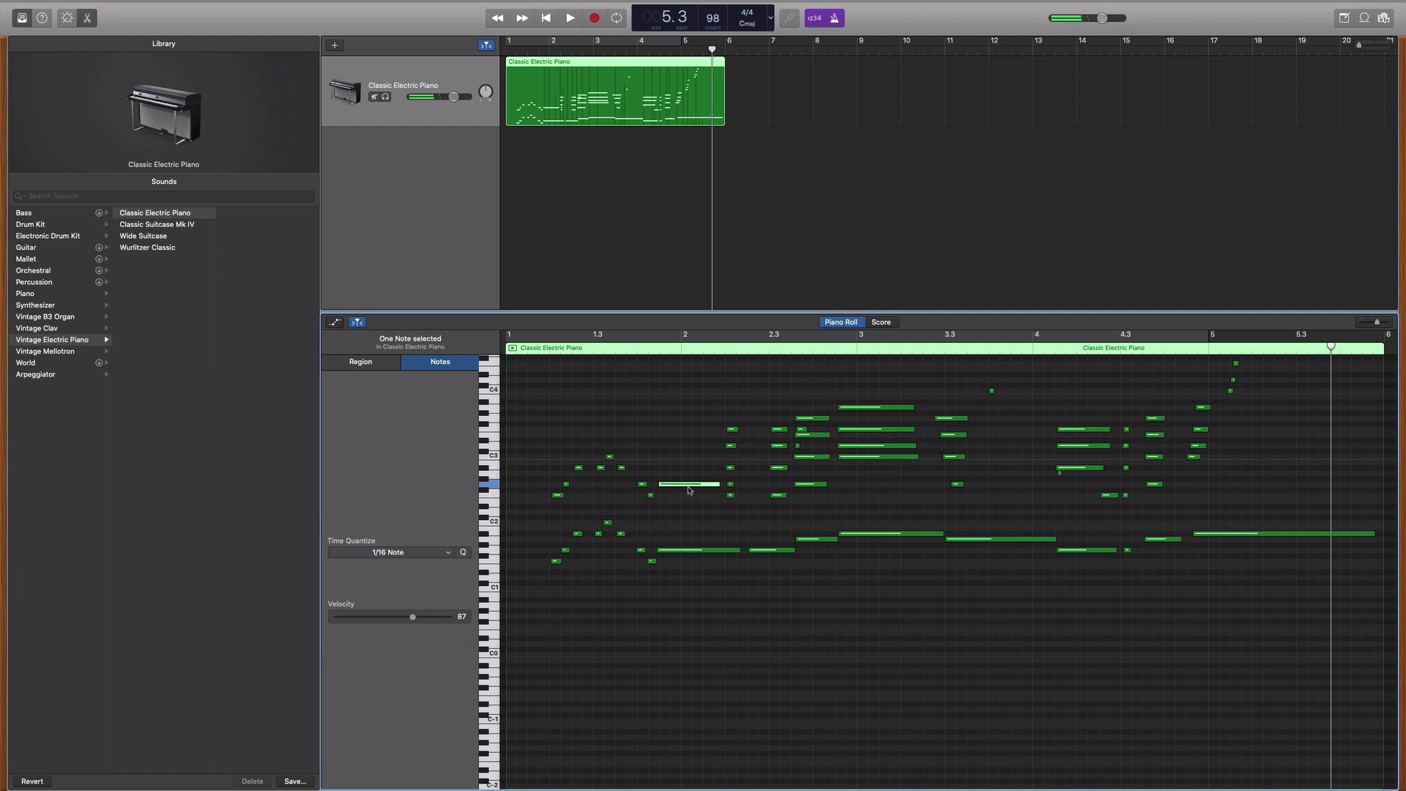
{"action": "left_click", "coordinate": [494, 486]}
{"action": "left_click", "coordinate": [492, 485]}
{"action": "left_click", "coordinate": [682, 484]}
{"action": "left_click_drag", "start_coordinate": [682, 484], "coordinate": [686, 486]}
{"action": "scroll", "coordinate": [883, 534], "scroll_direction": "up", "scroll_amount": 1}
{"action": "scroll", "coordinate": [780, 496], "scroll_direction": "up", "scroll_amount": 2}
{"action": "scroll", "coordinate": [796, 506], "scroll_direction": "up", "scroll_amount": 1}
{"action": "scroll", "coordinate": [841, 517], "scroll_direction": "up", "scroll_amount": 1}
{"action": "scroll", "coordinate": [819, 534], "scroll_direction": "up", "scroll_amount": 1}
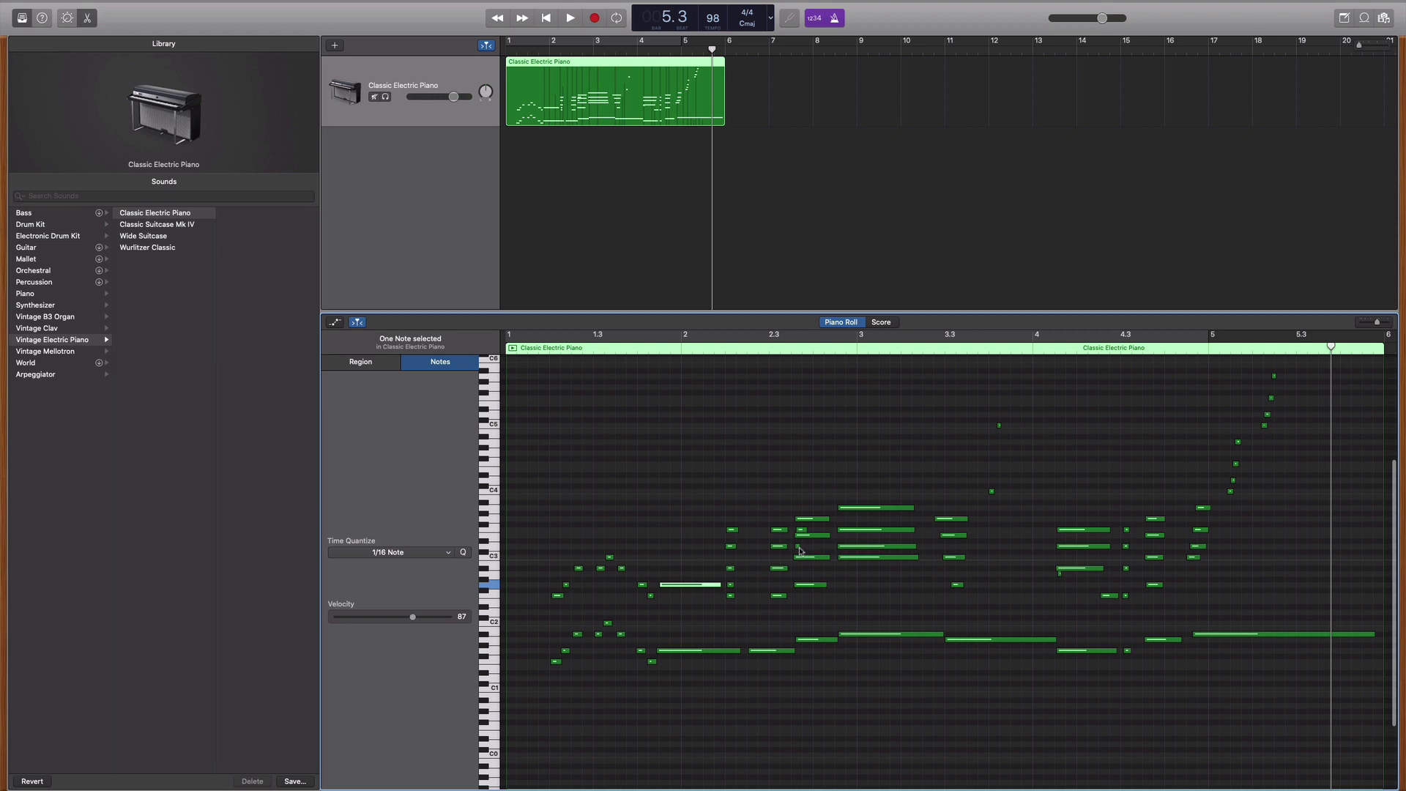
{"action": "left_click", "coordinate": [734, 334]}
{"action": "key", "text": "space"}
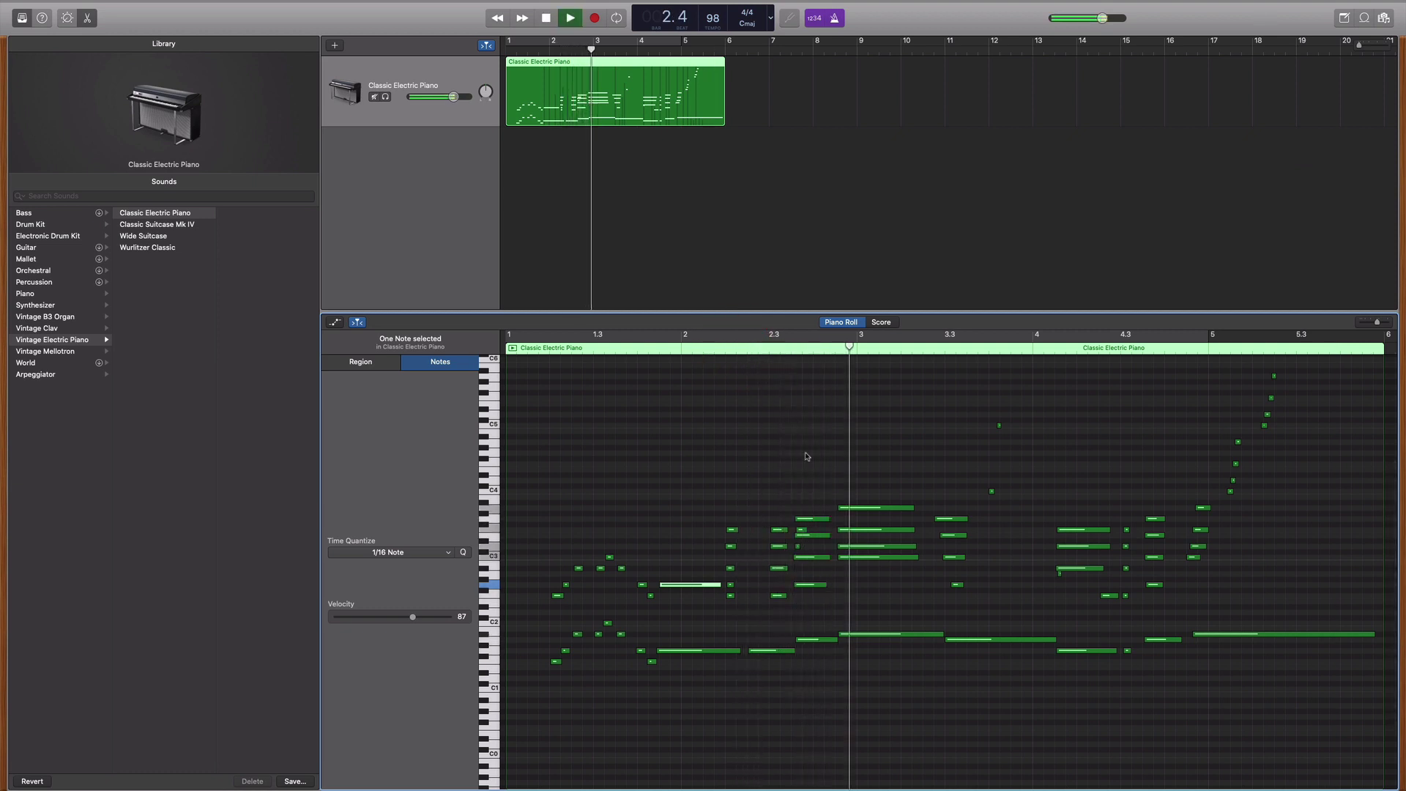
{"action": "key", "text": "space"}
{"action": "left_click", "coordinate": [798, 547]}
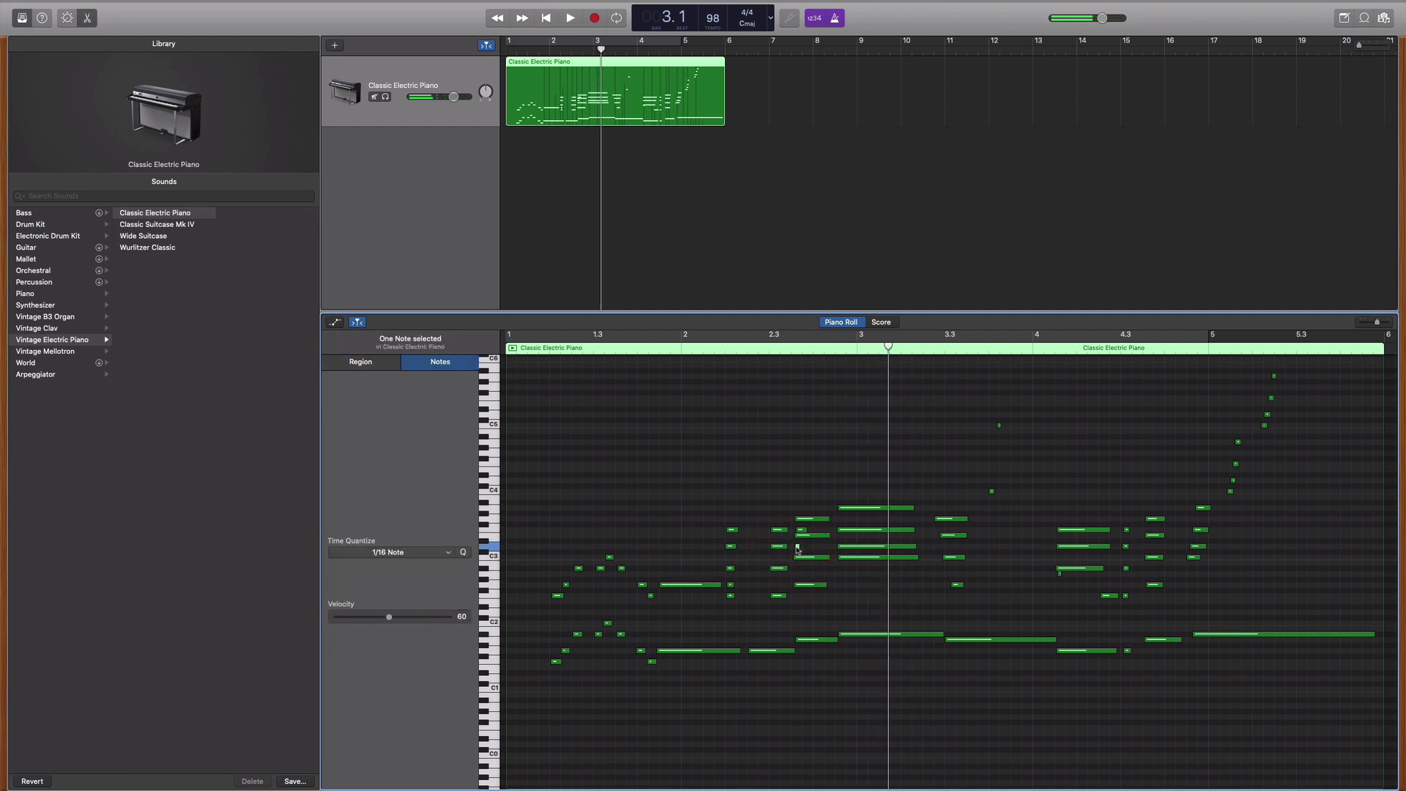
{"action": "left_click", "coordinate": [803, 531]}
{"action": "left_click", "coordinate": [361, 361]}
{"action": "left_click", "coordinate": [729, 335]}
{"action": "key", "text": "space"}
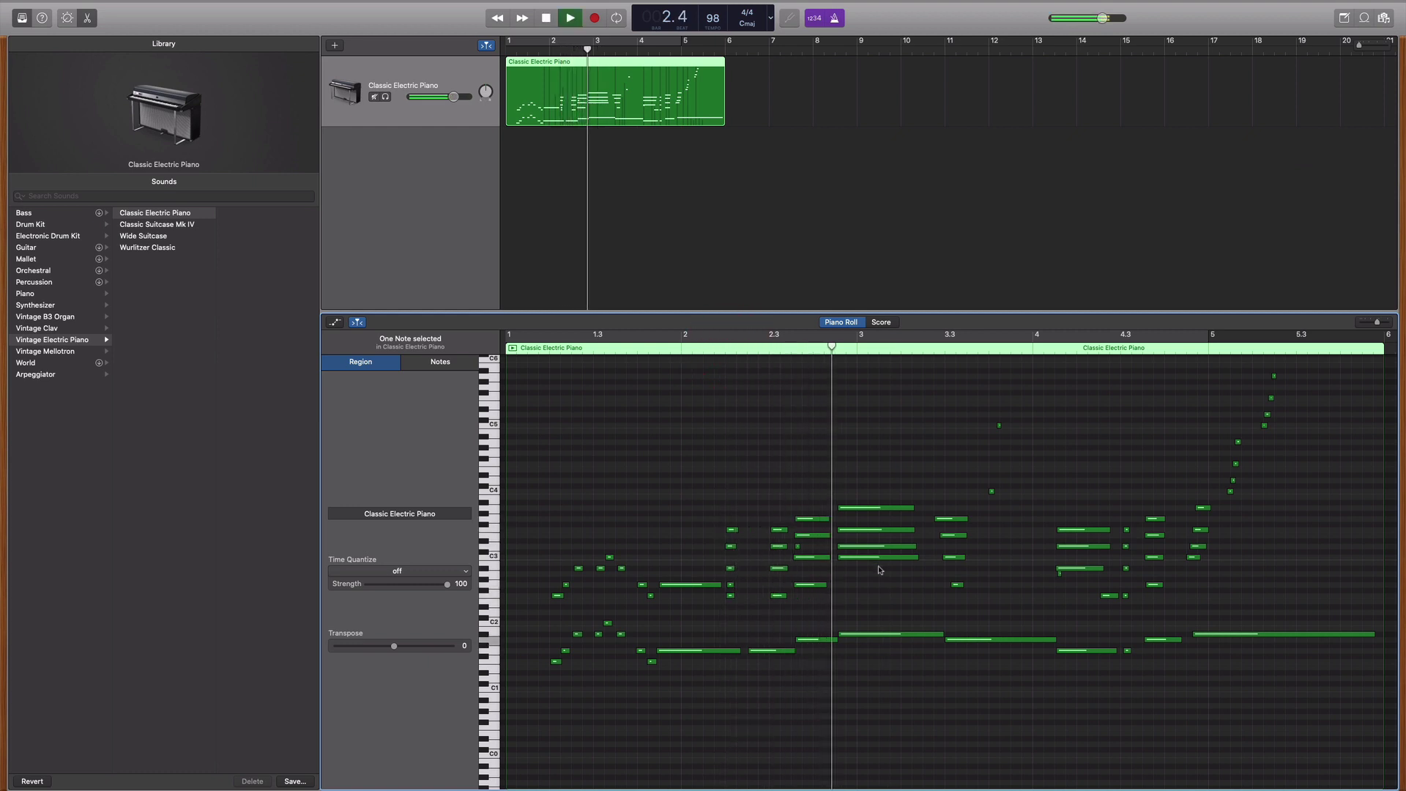
{"action": "key", "text": "space"}
{"action": "left_click", "coordinate": [802, 550]}
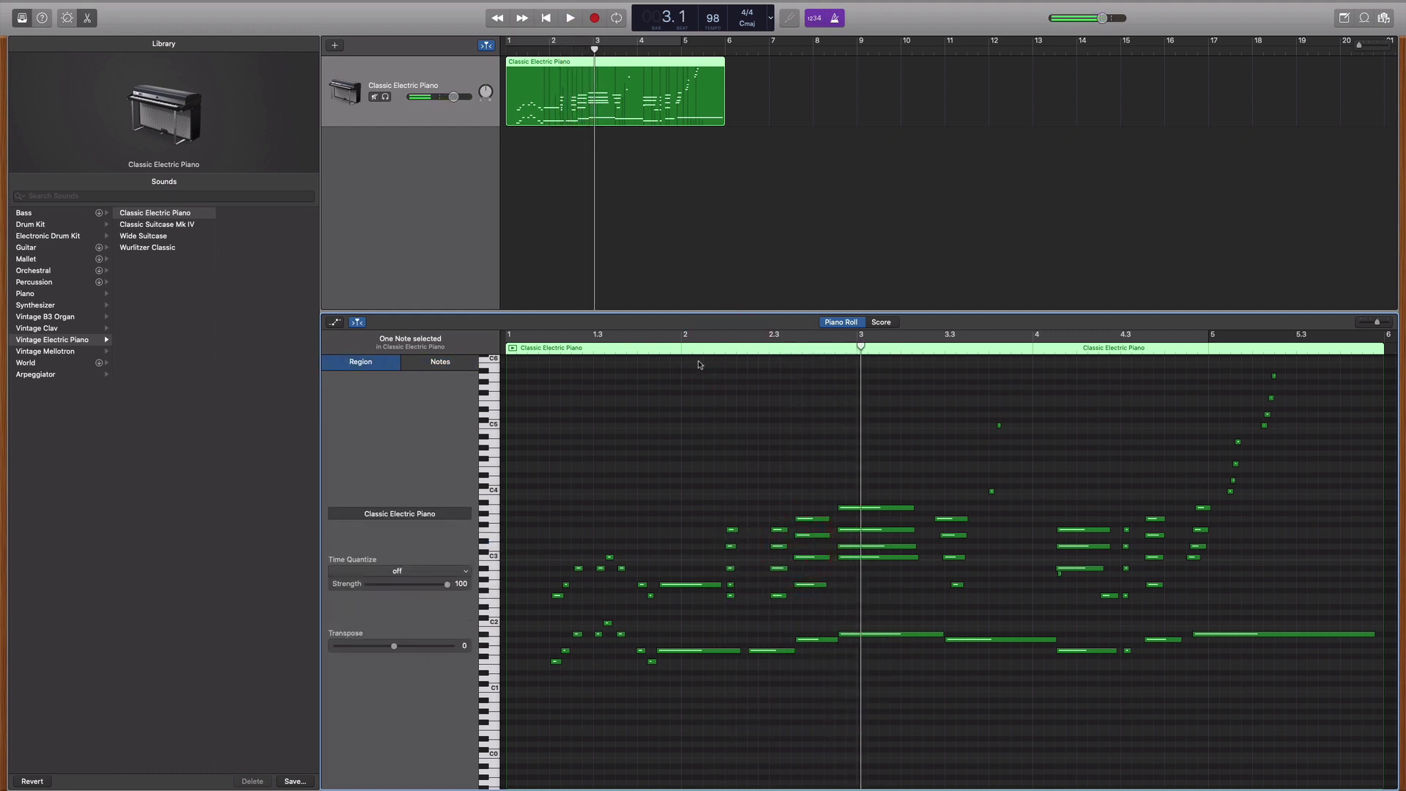
{"action": "left_click", "coordinate": [695, 335]}
{"action": "key", "text": "space"}
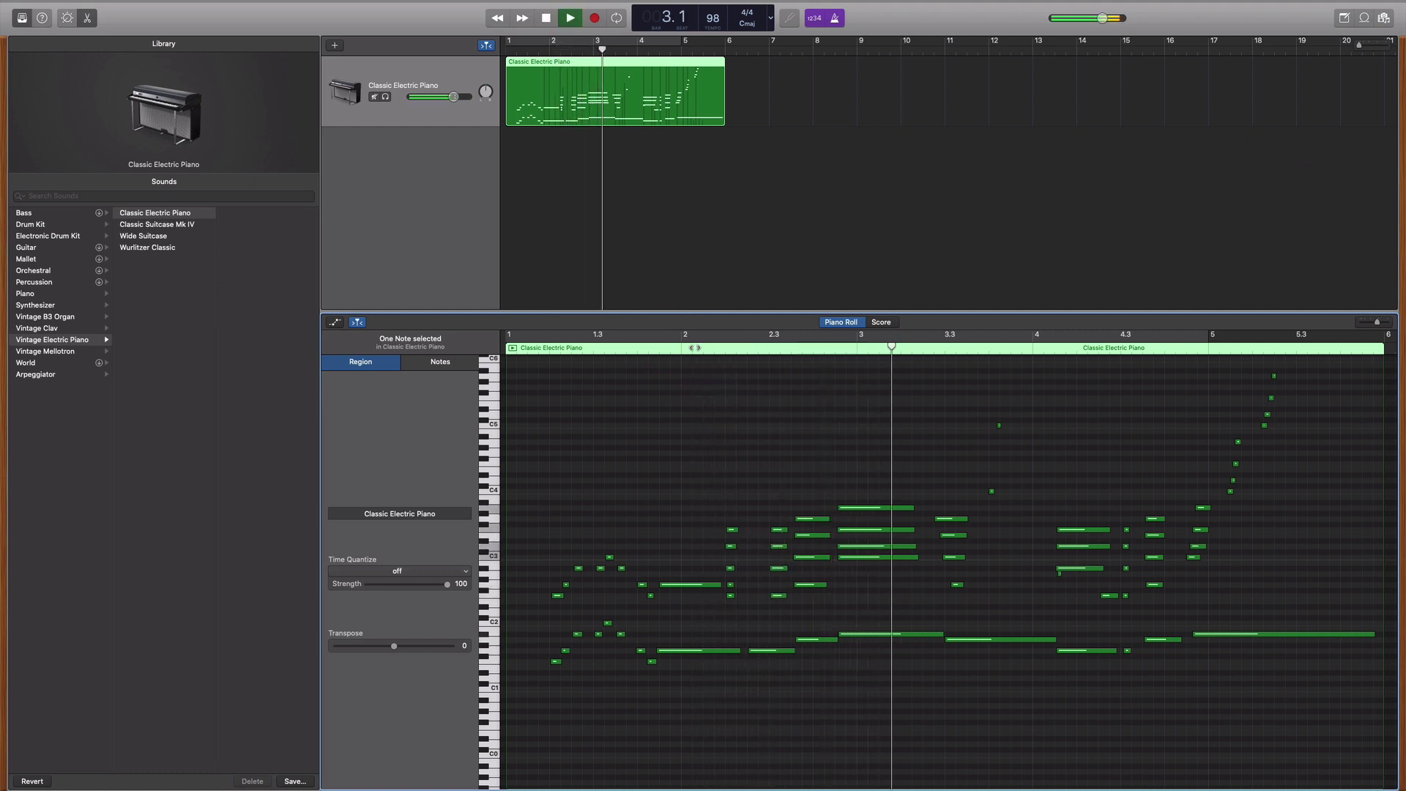
{"action": "key", "text": "space"}
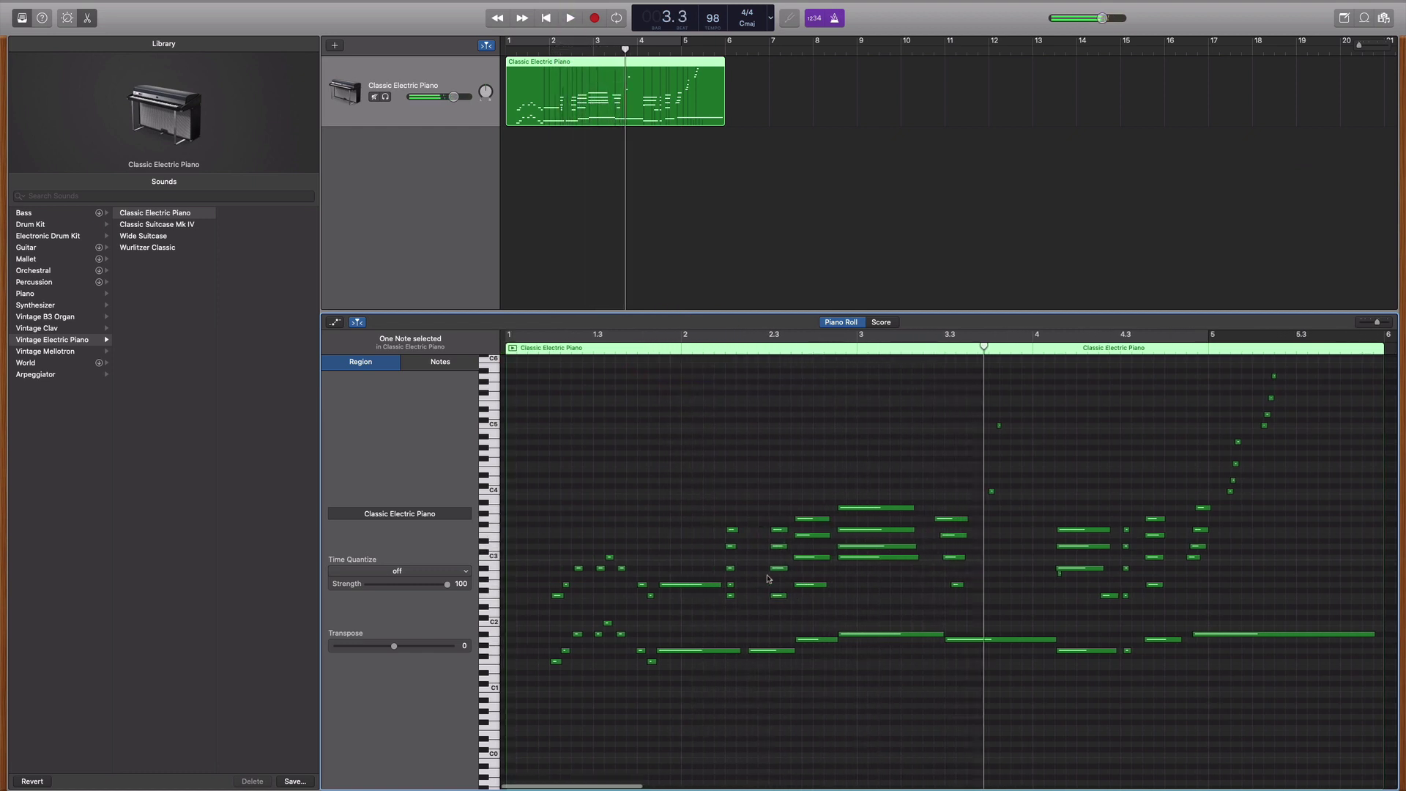
{"action": "scroll", "coordinate": [758, 583], "scroll_direction": "left", "scroll_amount": 2}
Try the long note before bar 2 at velocities 127 and 1, playing from bar 1.2
{"action": "left_click", "coordinate": [700, 657]}
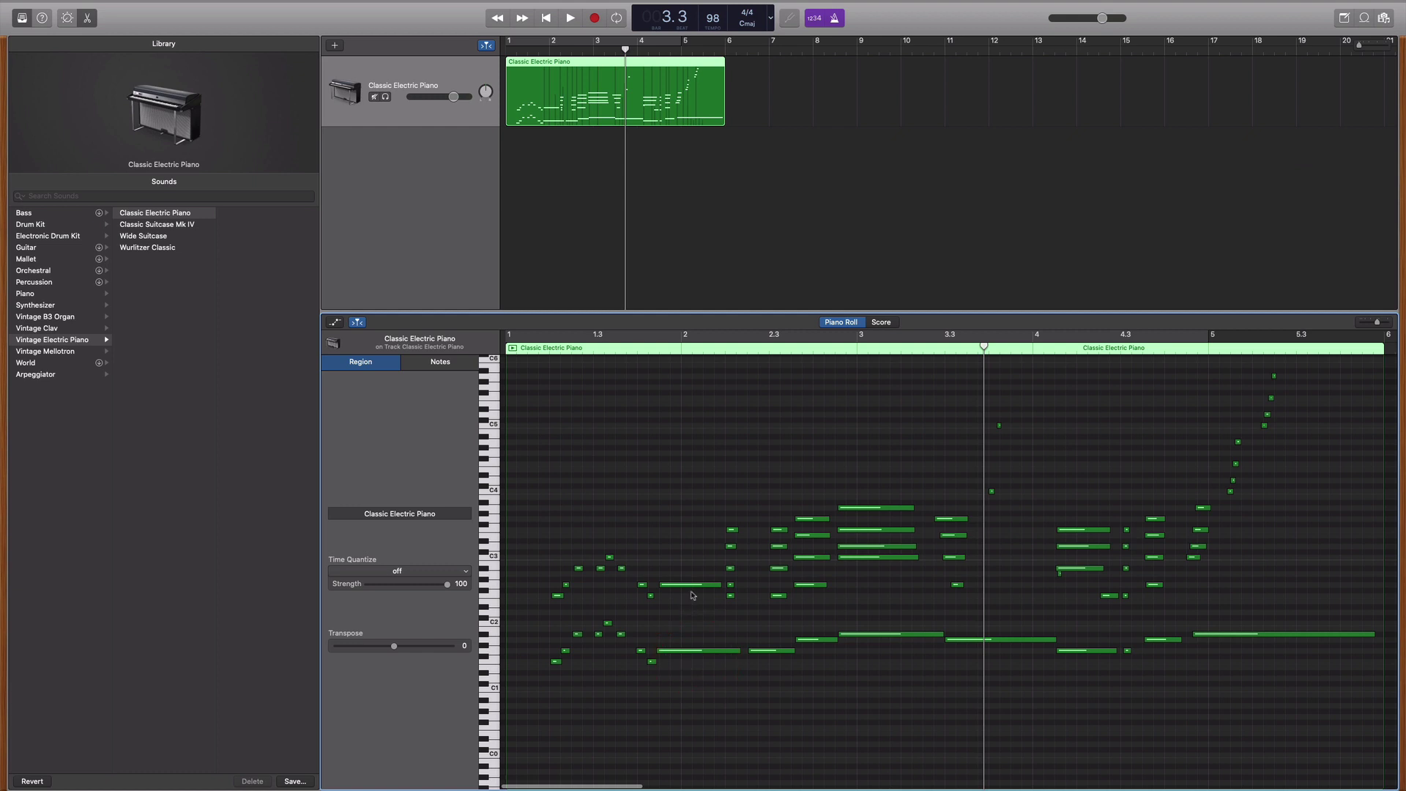
{"action": "left_click", "coordinate": [691, 586]}
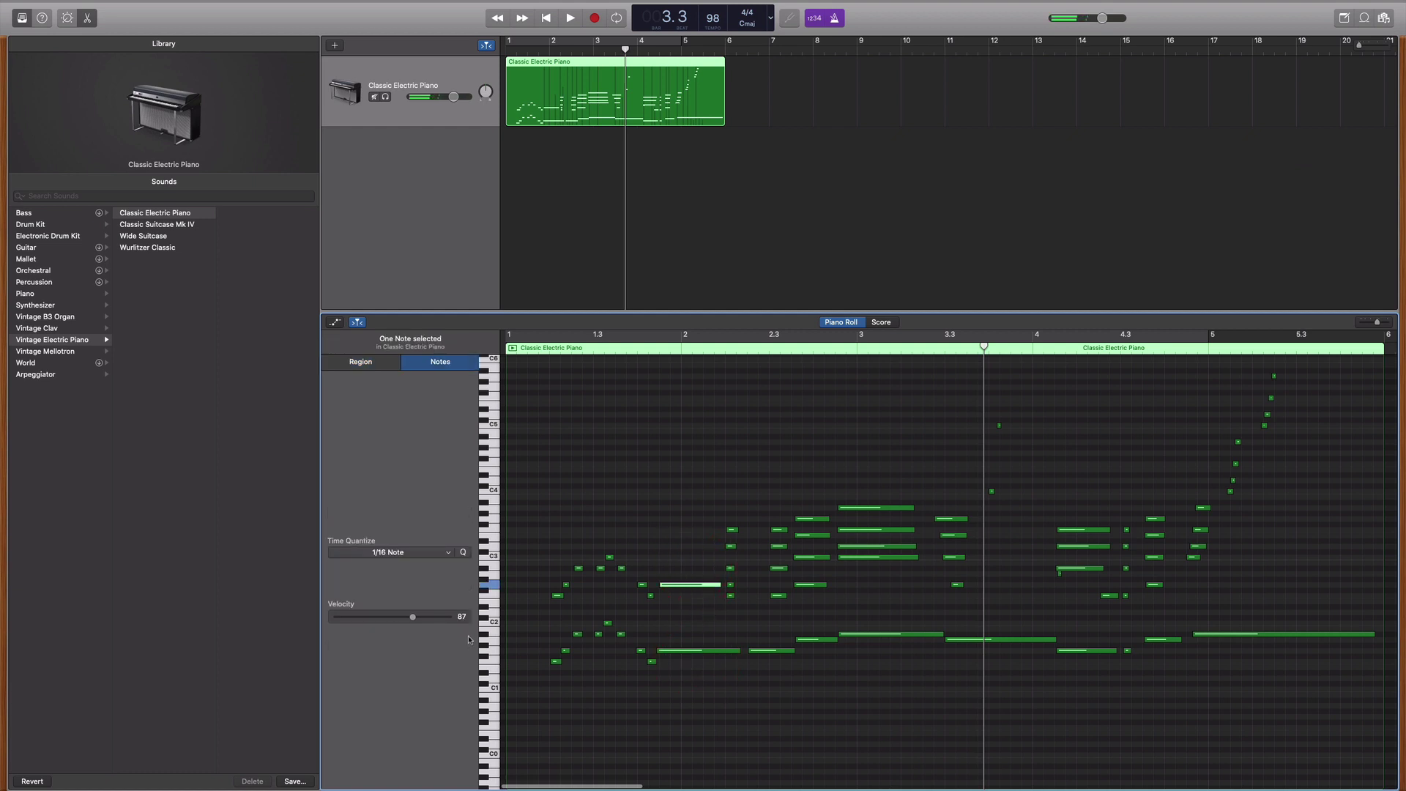
{"action": "left_click_drag", "start_coordinate": [412, 618], "coordinate": [449, 617]}
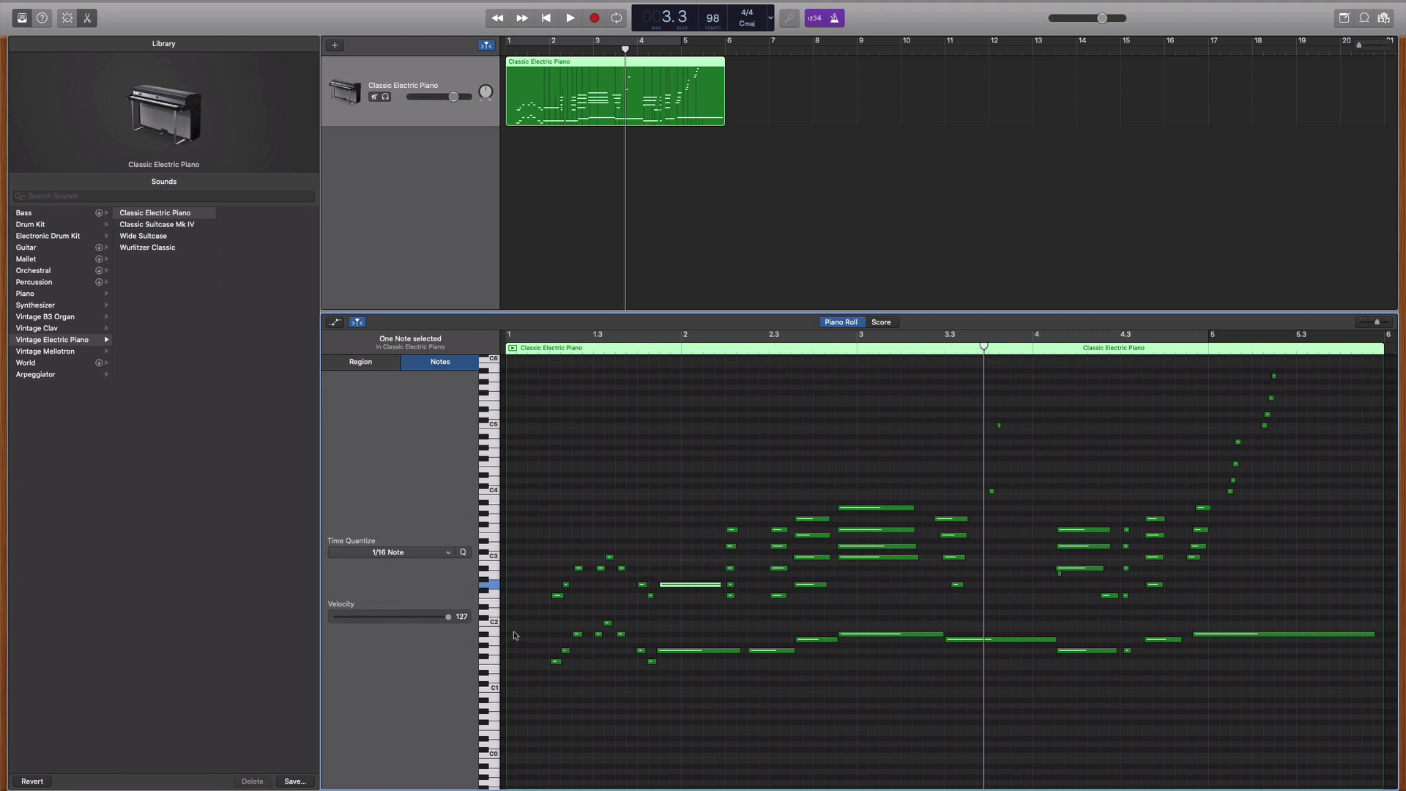
{"action": "left_click", "coordinate": [360, 361]}
{"action": "left_click", "coordinate": [440, 362]}
{"action": "left_click", "coordinate": [691, 585]}
{"action": "left_click_drag", "start_coordinate": [448, 617], "coordinate": [326, 620]}
{"action": "left_click", "coordinate": [582, 334]}
{"action": "key", "text": "space"}
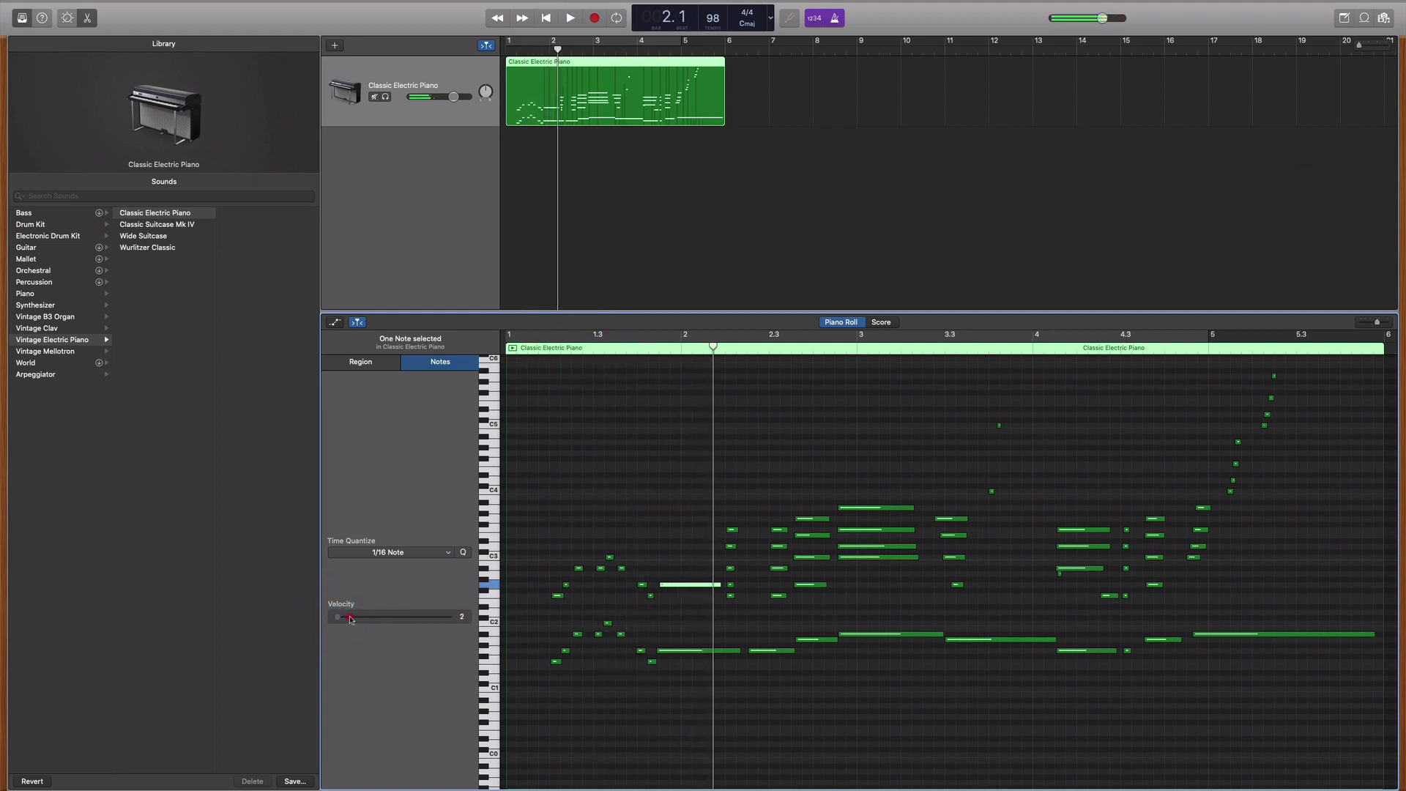
Restore that note to 127, then lower its velocity to about 68 and deselect it
{"action": "left_click_drag", "start_coordinate": [338, 617], "coordinate": [451, 618]}
{"action": "left_click", "coordinate": [605, 334]}
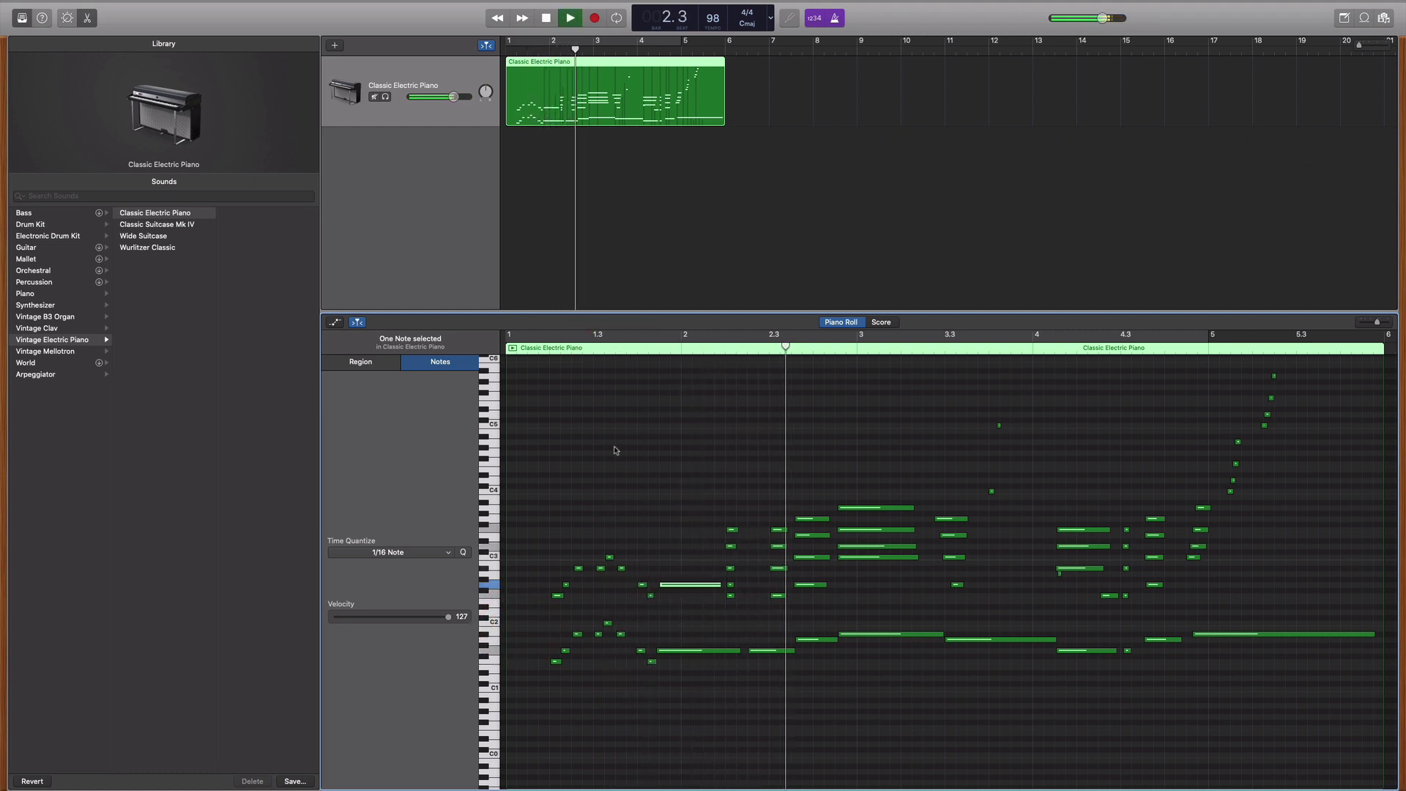
{"action": "left_click", "coordinate": [700, 651]}
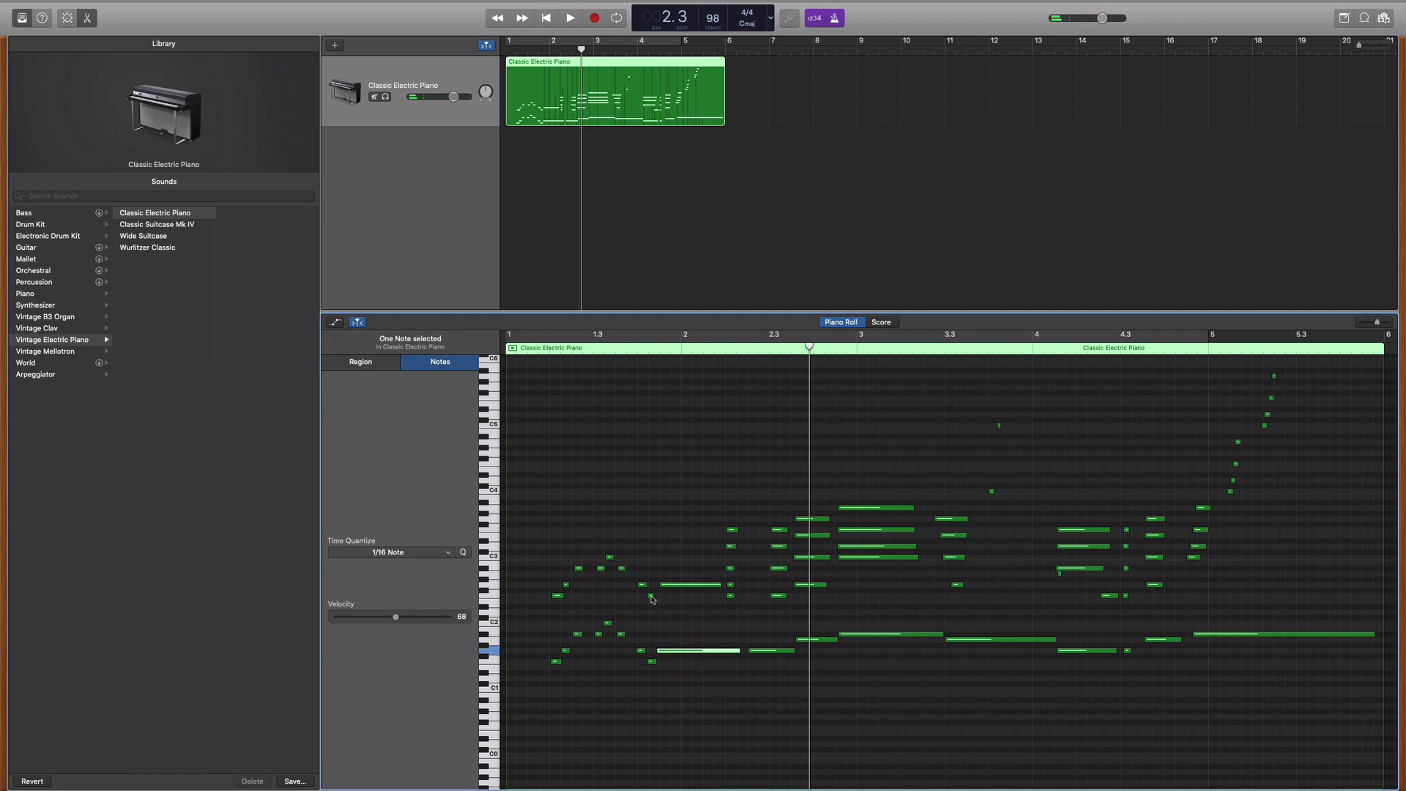
{"action": "left_click", "coordinate": [677, 585]}
{"action": "left_click_drag", "start_coordinate": [449, 618], "coordinate": [400, 626]}
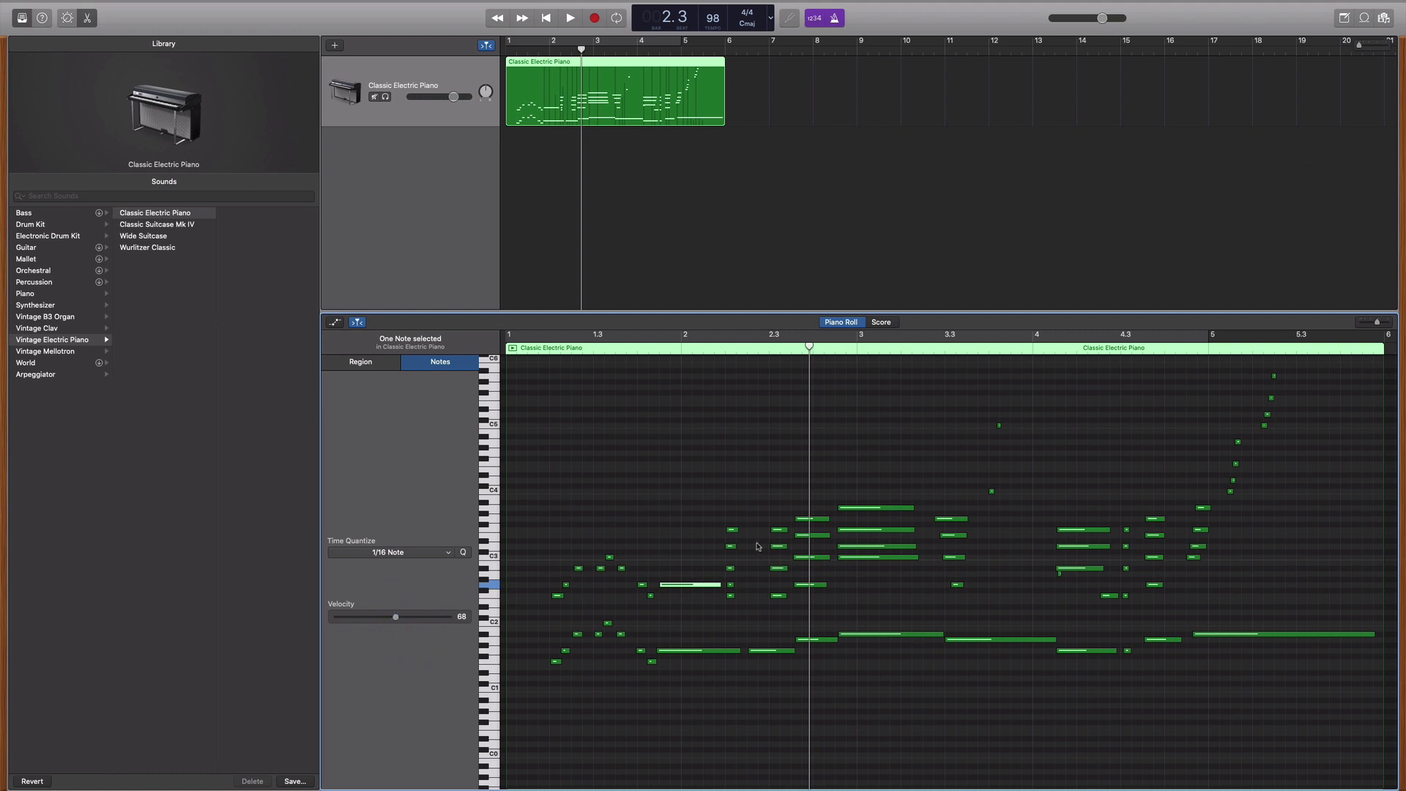
{"action": "left_click", "coordinate": [703, 434]}
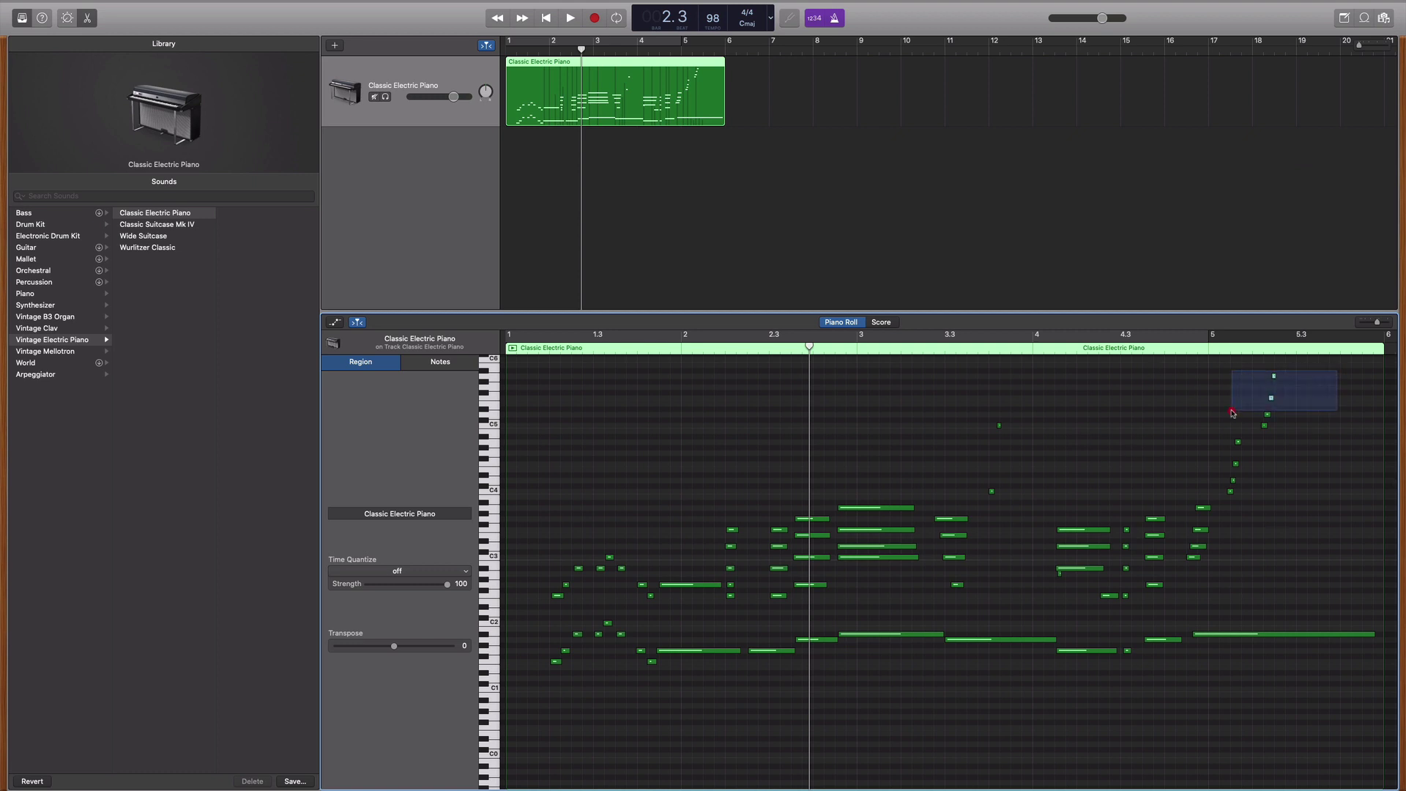
Marquee-select all 74 electric piano notes and quantize them to 1/16 notes
{"action": "left_click_drag", "start_coordinate": [1338, 420], "coordinate": [1231, 367]}
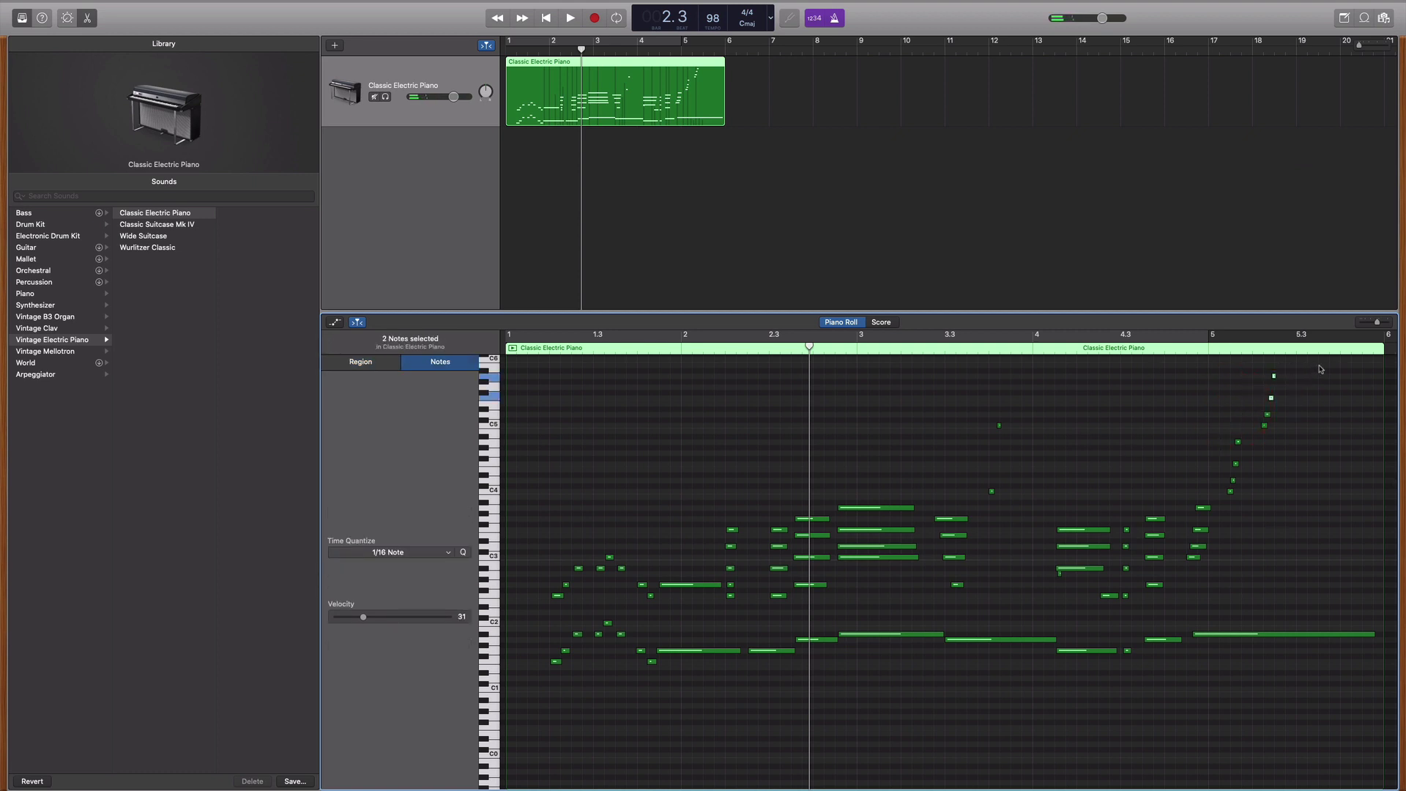
{"action": "left_click", "coordinate": [1324, 369]}
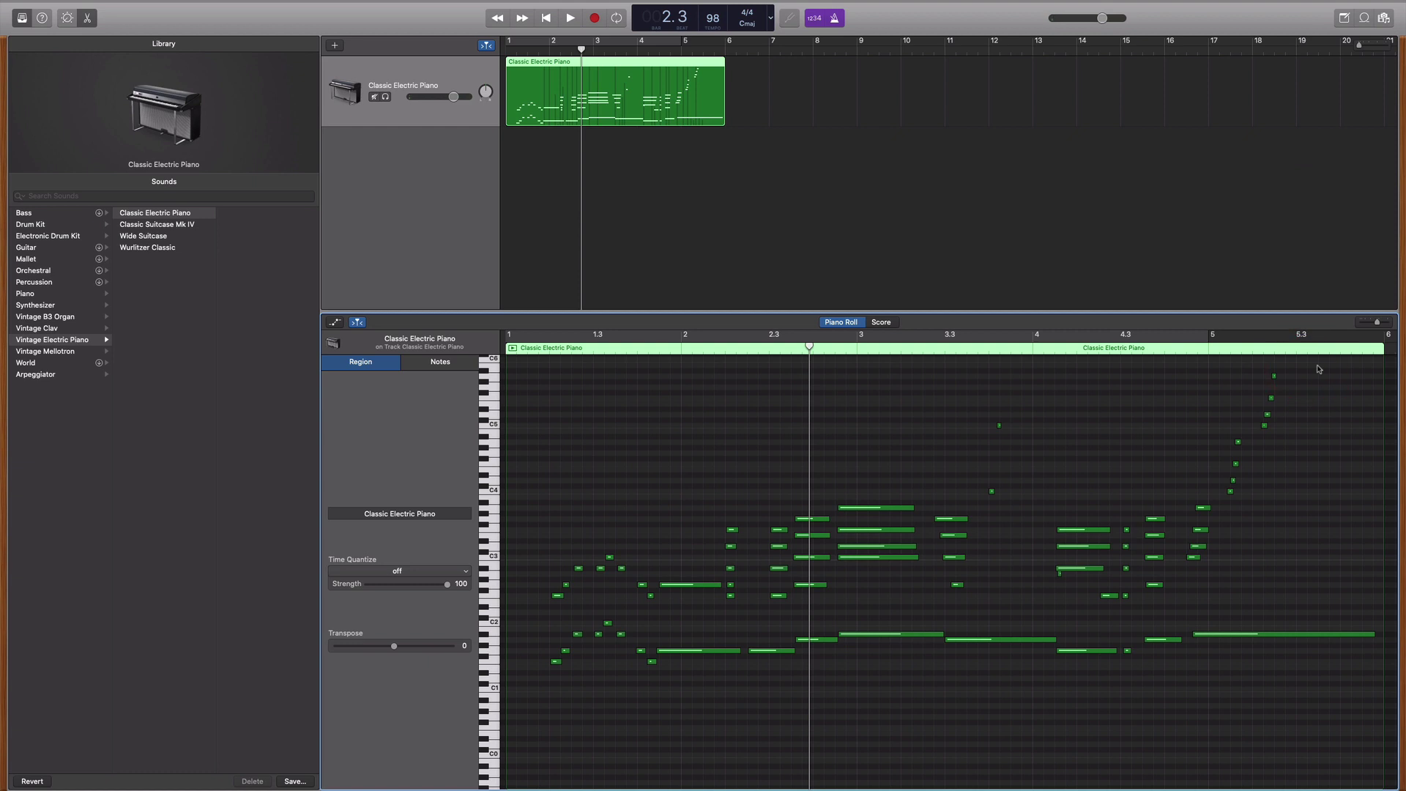
{"action": "left_click_drag", "start_coordinate": [1304, 369], "coordinate": [538, 741]}
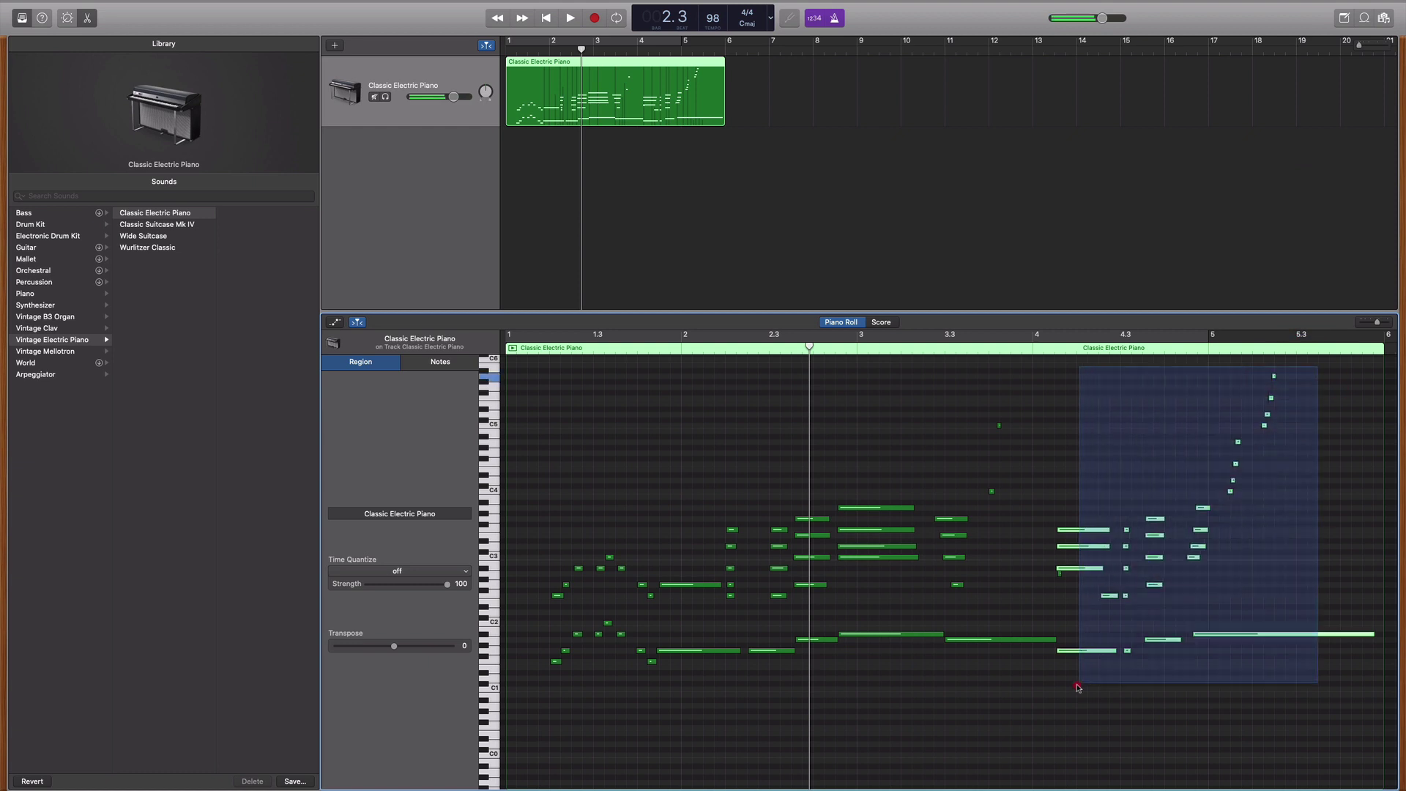
{"action": "left_click", "coordinate": [537, 742]}
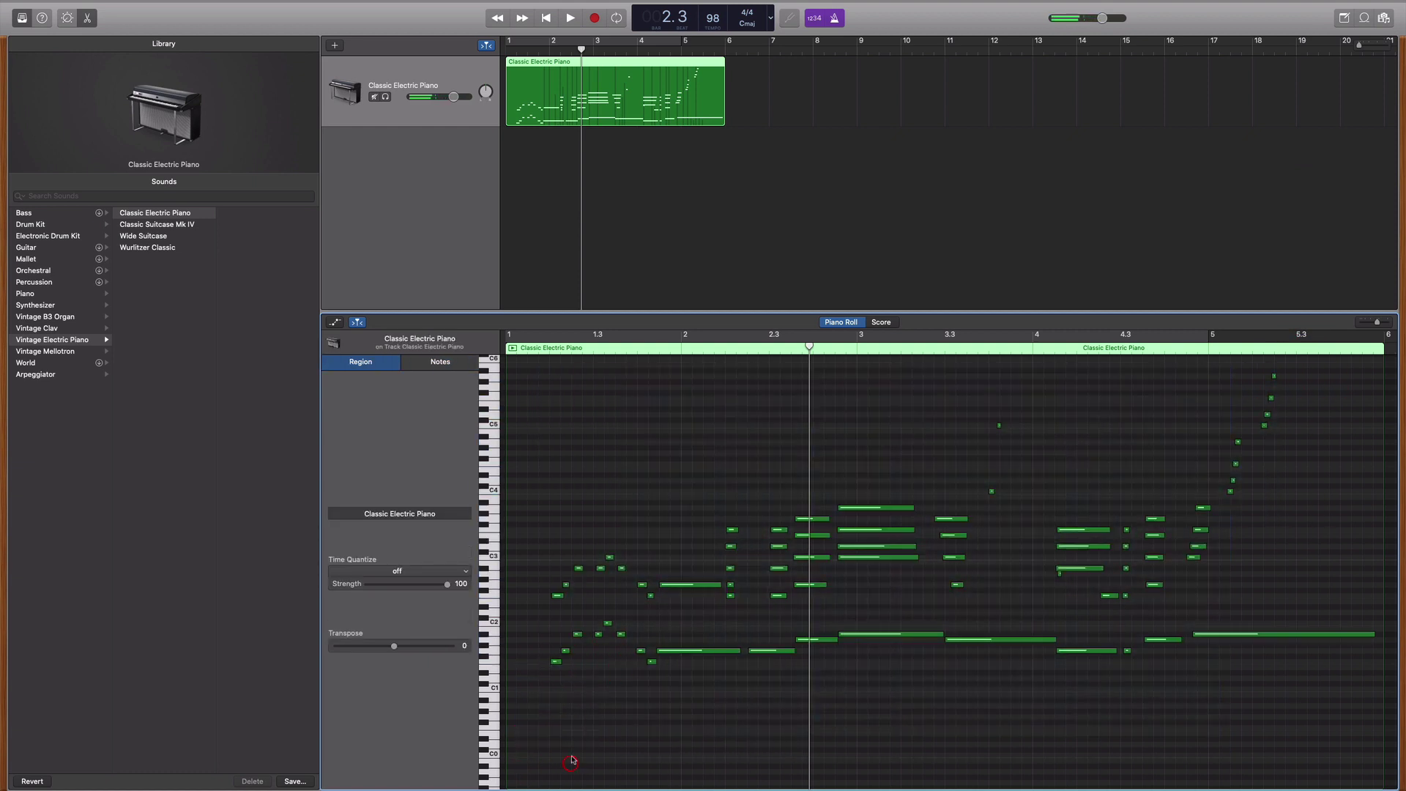
{"action": "left_click_drag", "start_coordinate": [525, 756], "coordinate": [571, 681]}
{"action": "left_click_drag", "start_coordinate": [528, 724], "coordinate": [1338, 367]}
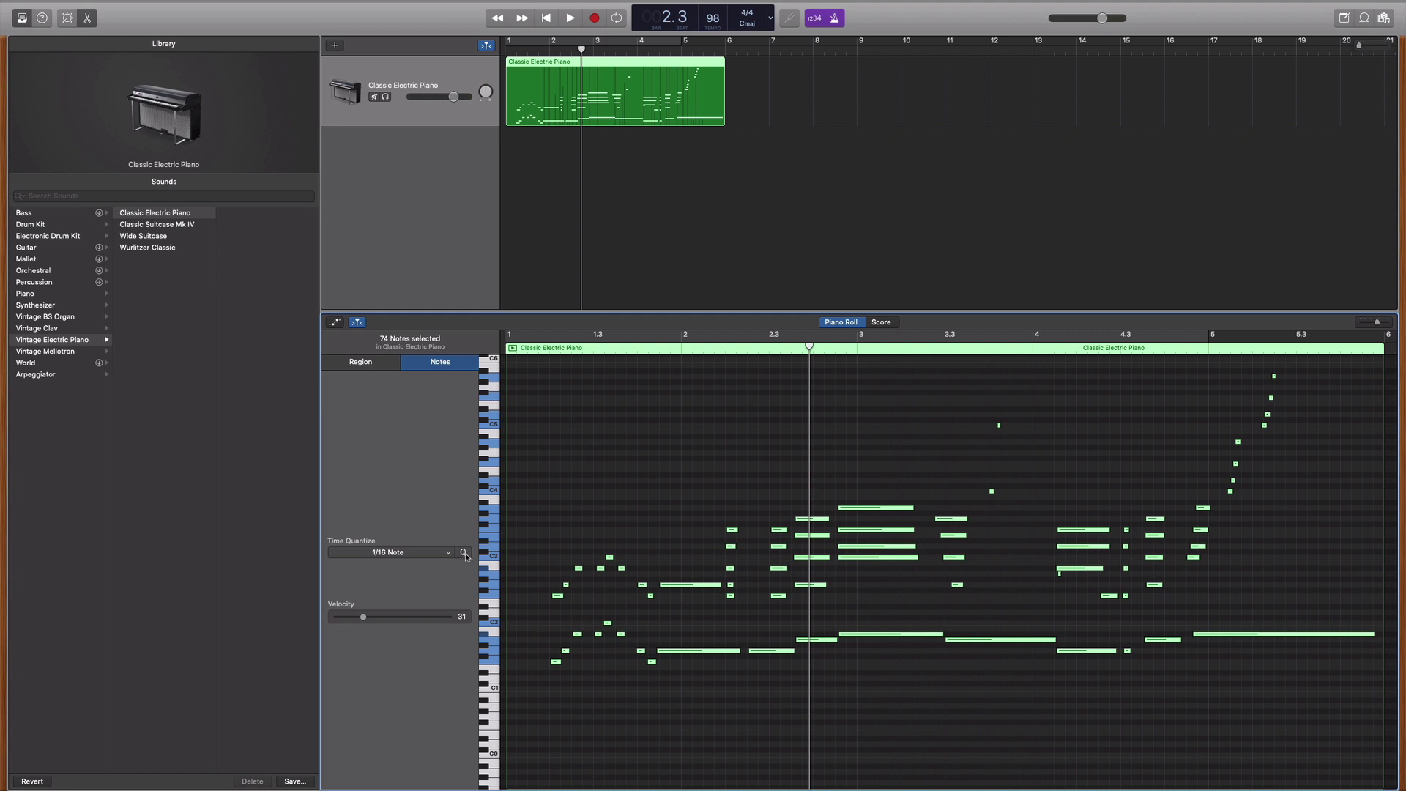
{"action": "left_click", "coordinate": [464, 553]}
Play back the quantized electric piano notes, then stop
{"action": "key", "text": "space"}
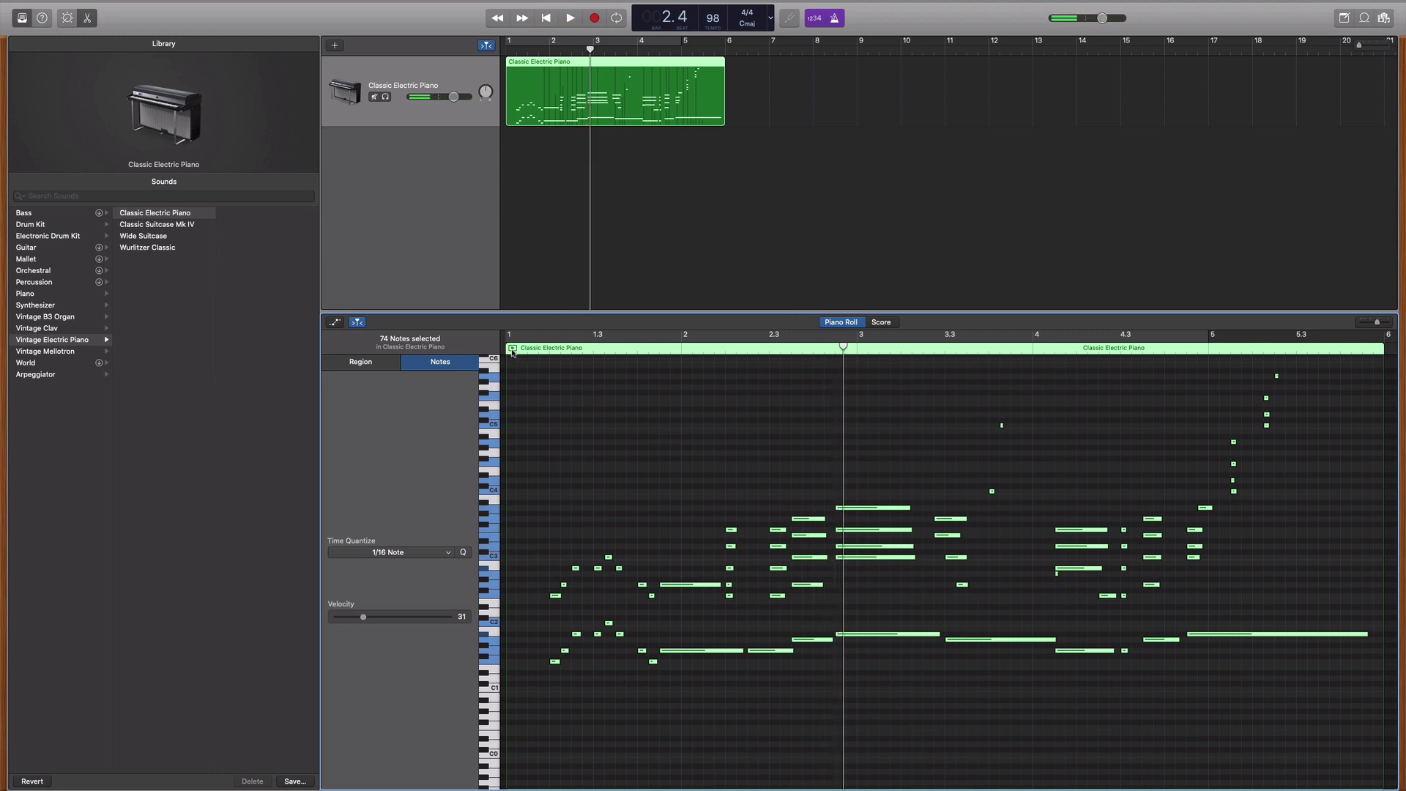
{"action": "left_click", "coordinate": [513, 348]}
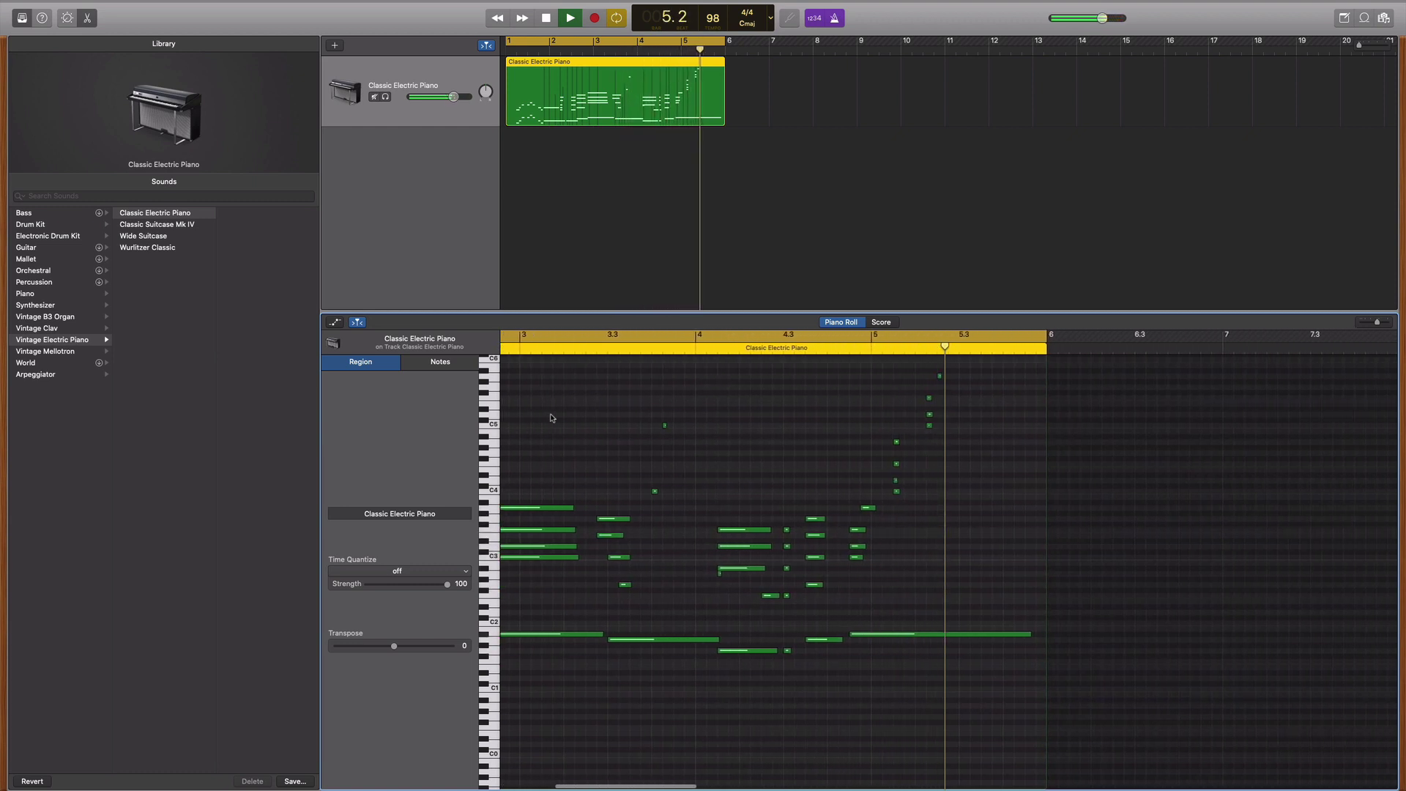
{"action": "key", "text": "space"}
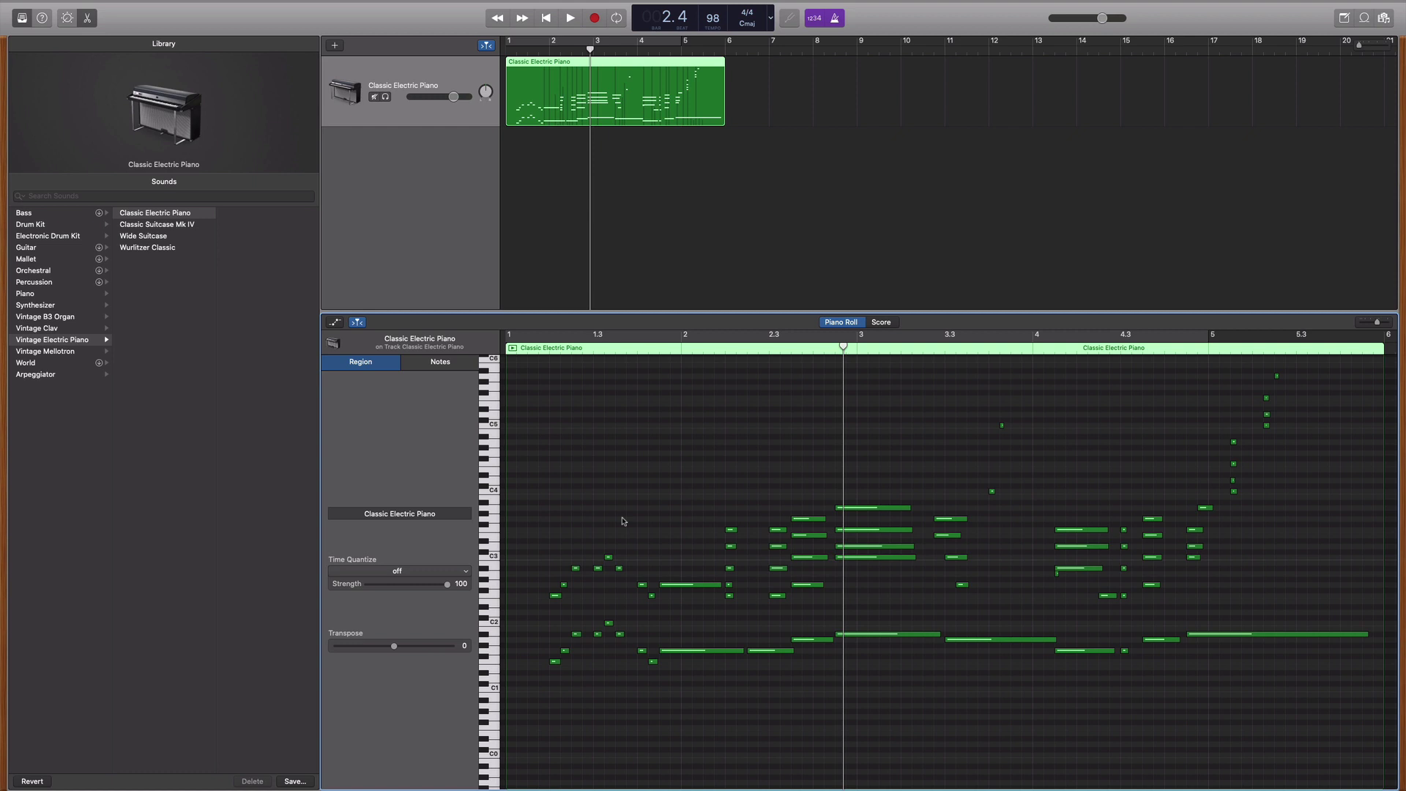
Undo the quantize and nudge the A#2 note just after bar 4
{"action": "key", "text": "ctrl+a"}
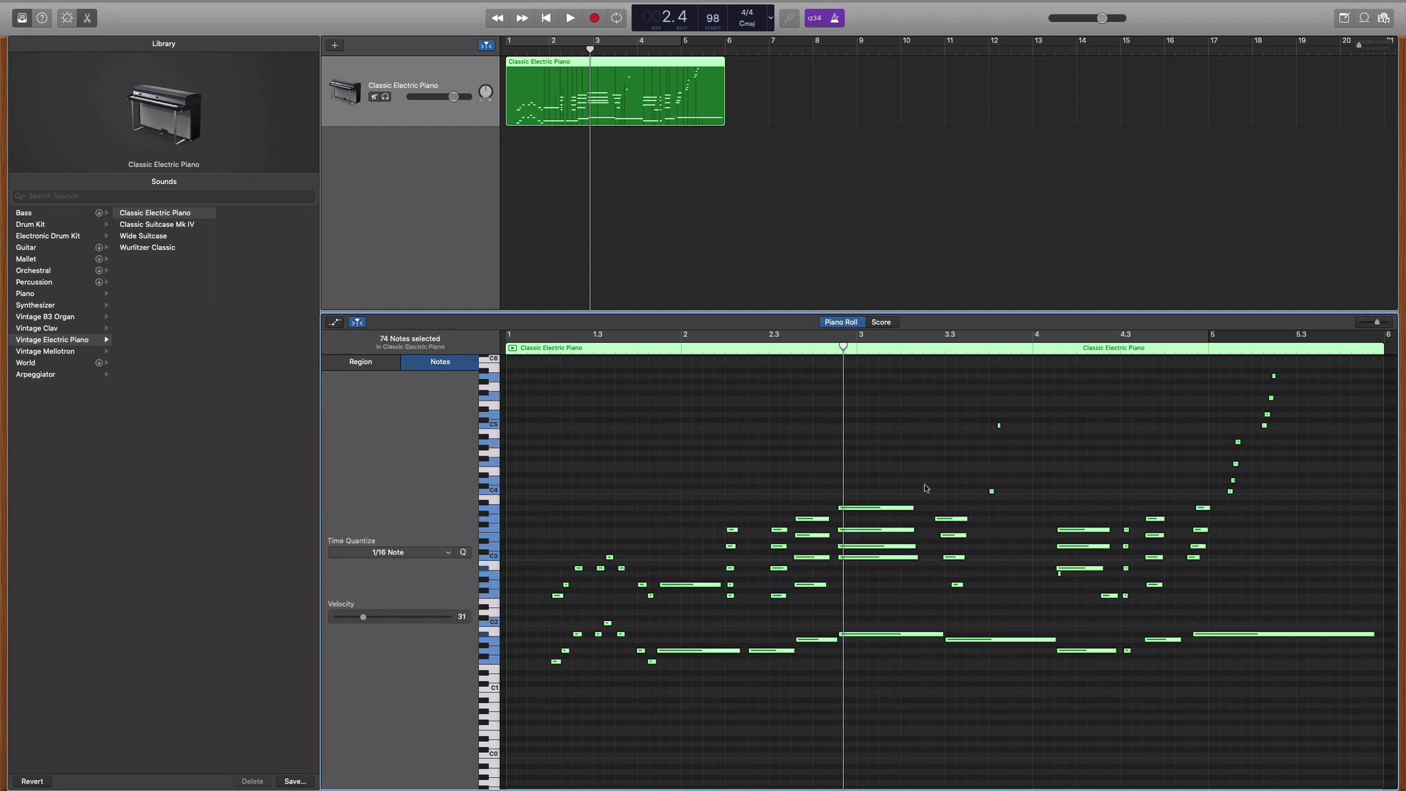
{"action": "left_click", "coordinate": [765, 510]}
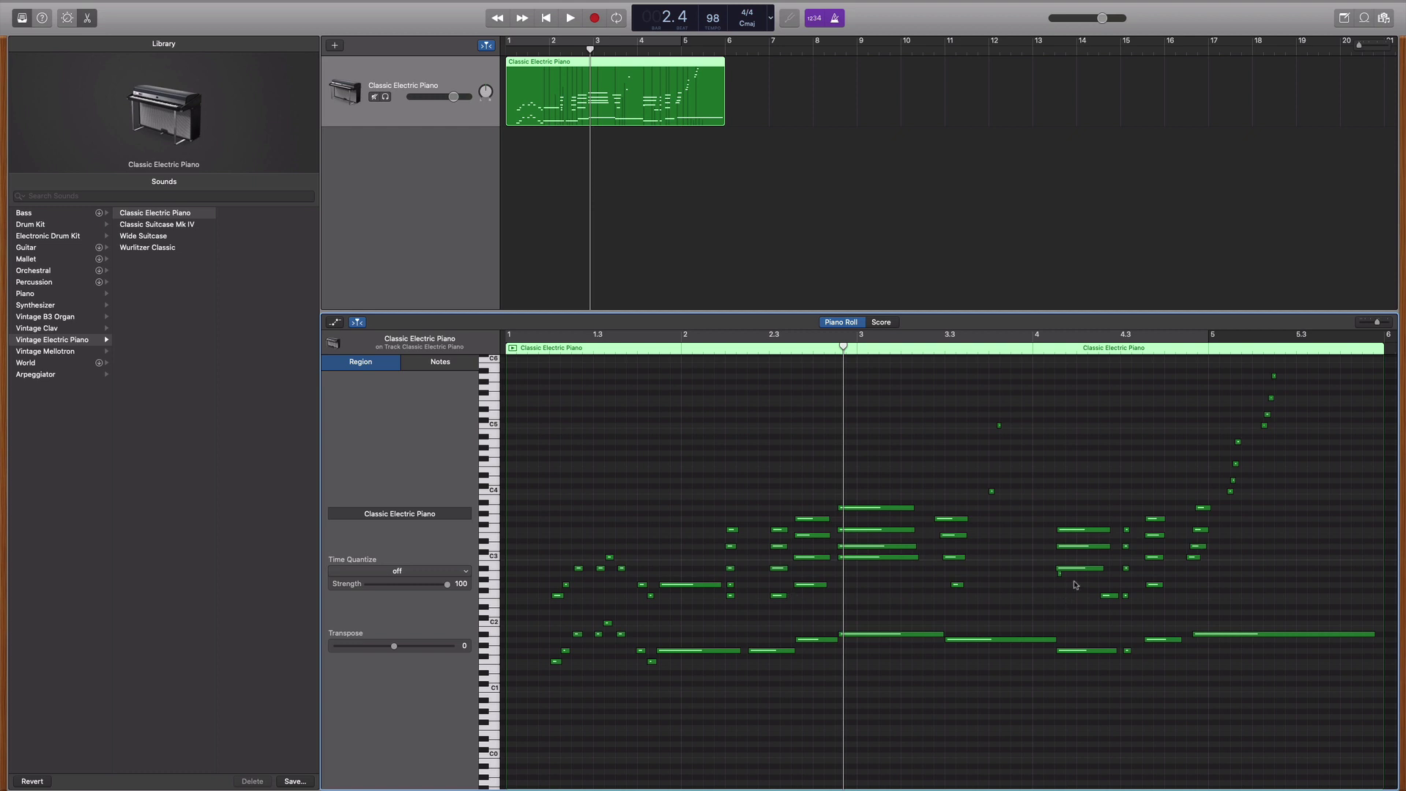
{"action": "left_click_drag", "start_coordinate": [1076, 584], "coordinate": [1064, 572]}
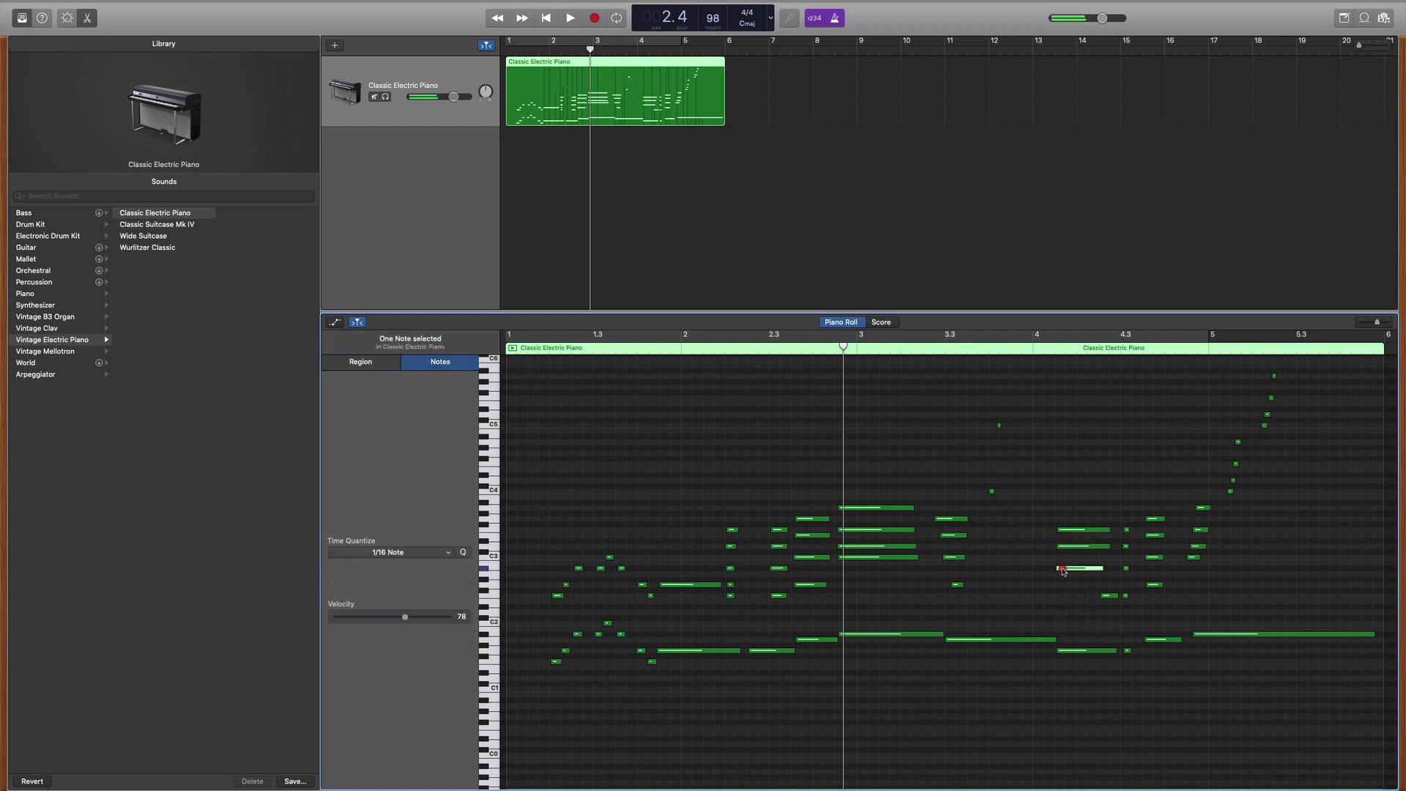
{"action": "left_click_drag", "start_coordinate": [1061, 570], "coordinate": [1068, 571]}
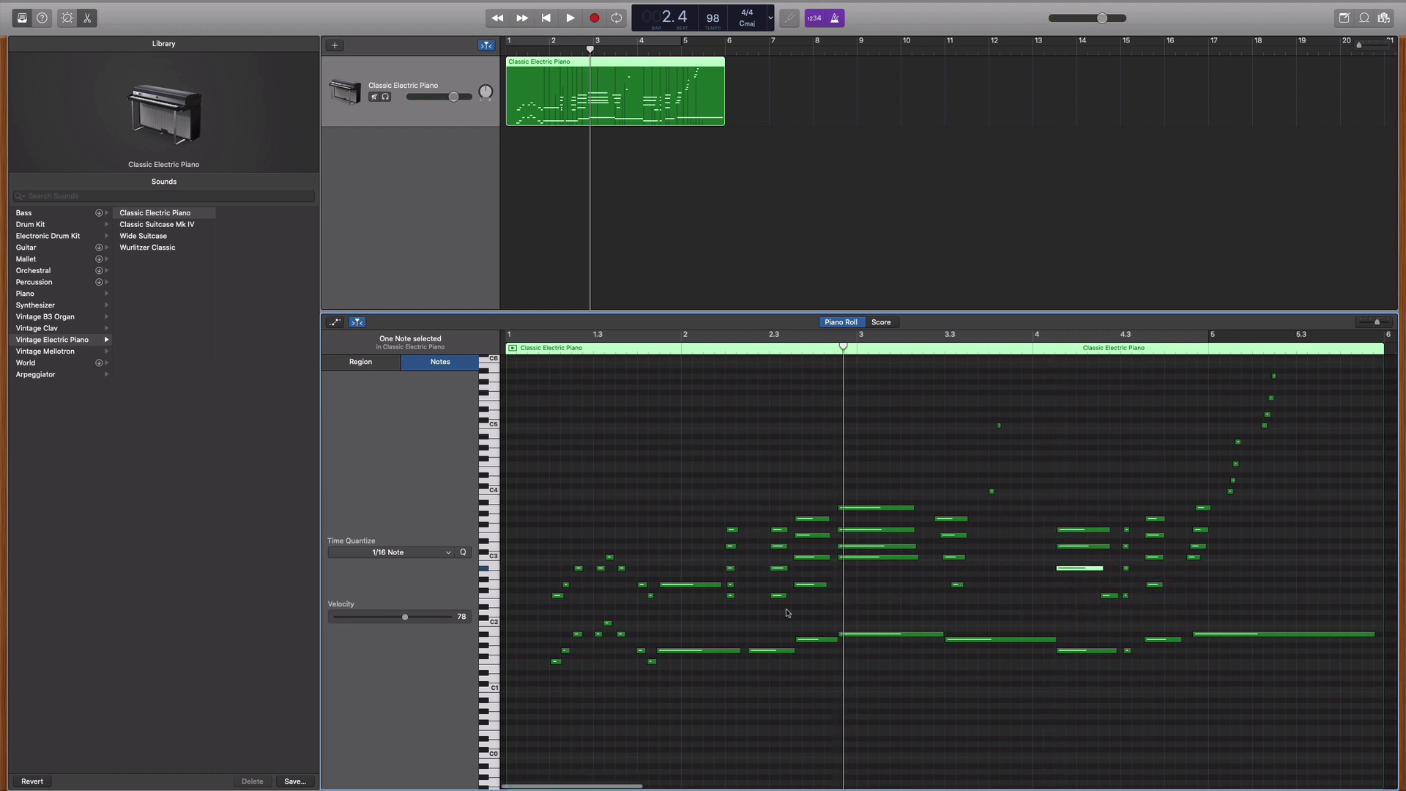
{"action": "left_click", "coordinate": [732, 471]}
{"action": "left_click", "coordinate": [439, 363]}
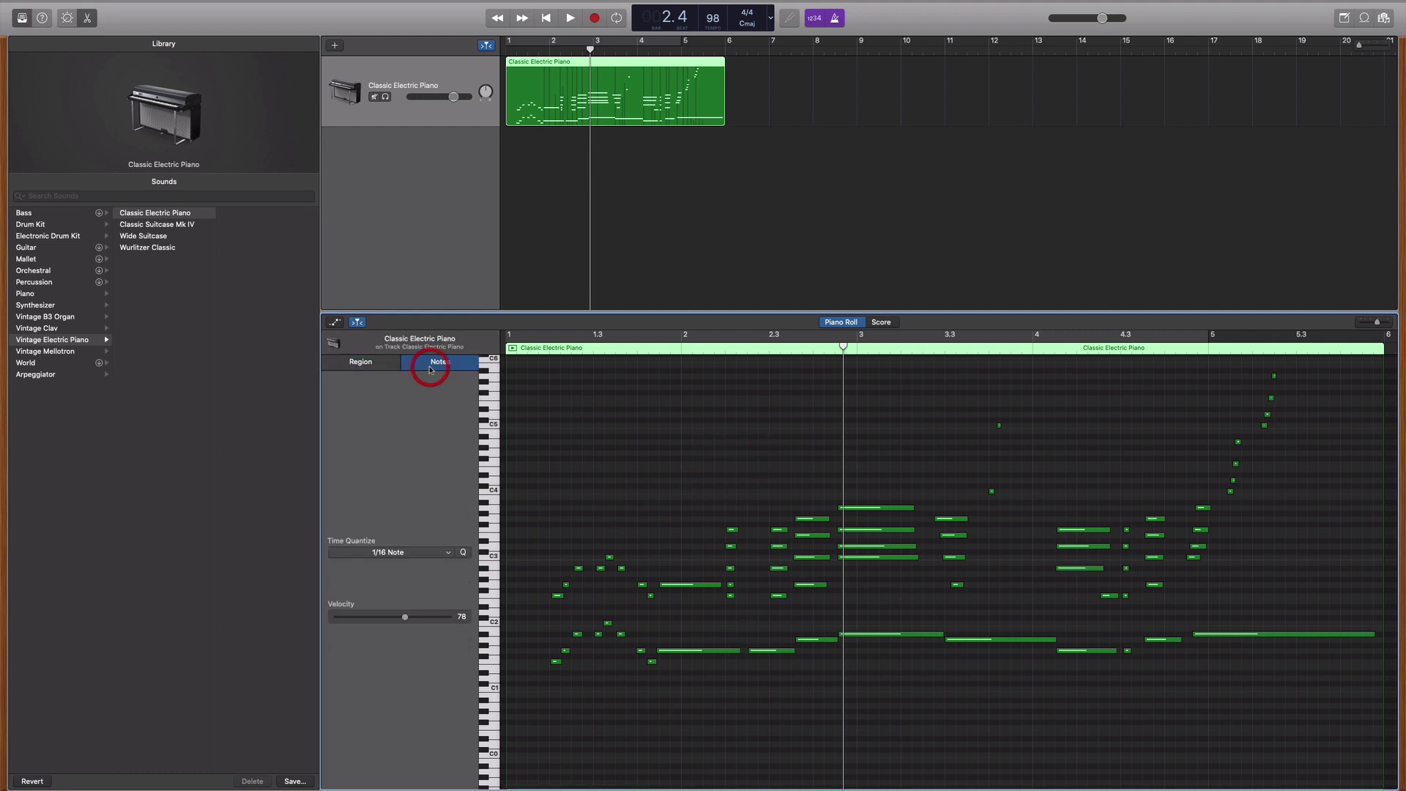
{"action": "left_click", "coordinate": [374, 365]}
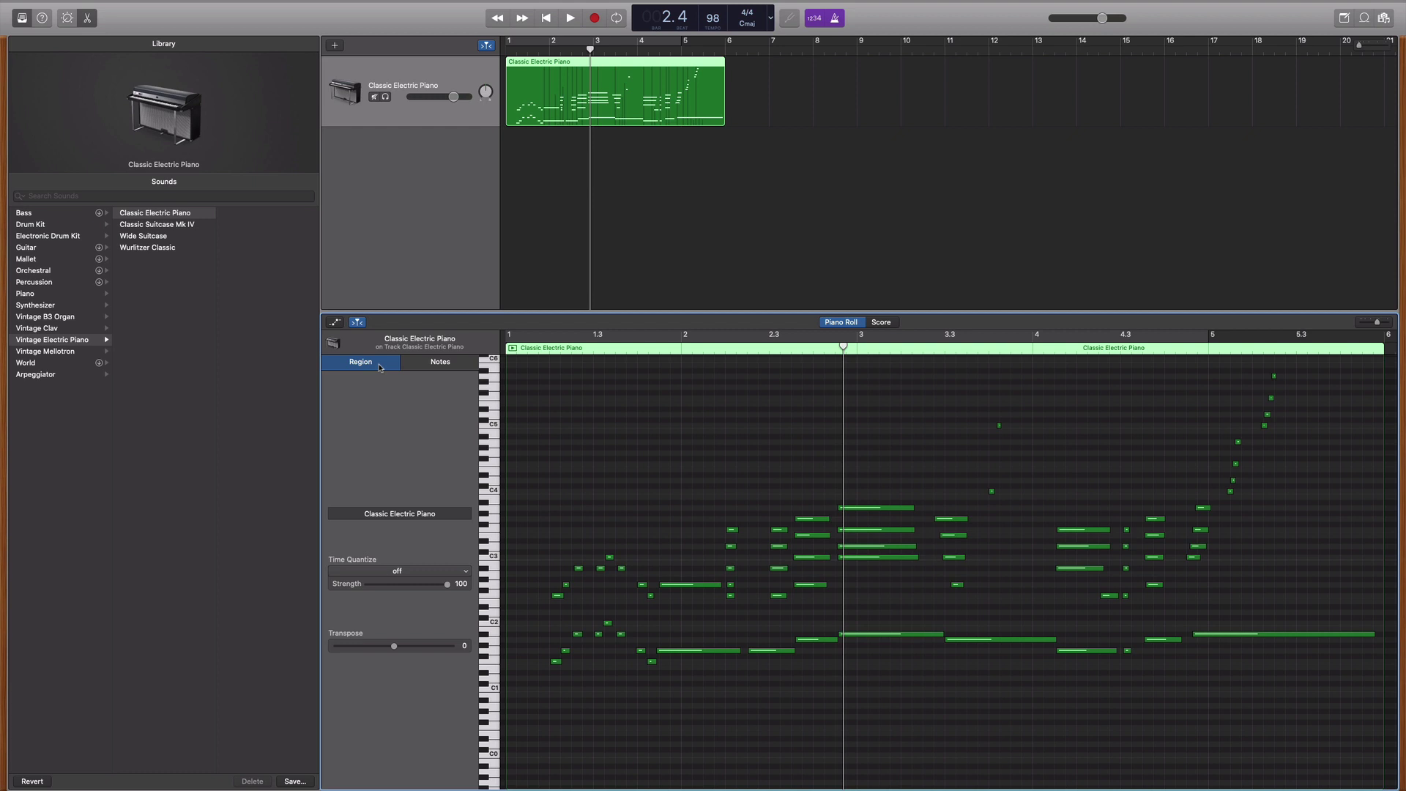
{"action": "left_click", "coordinate": [439, 363]}
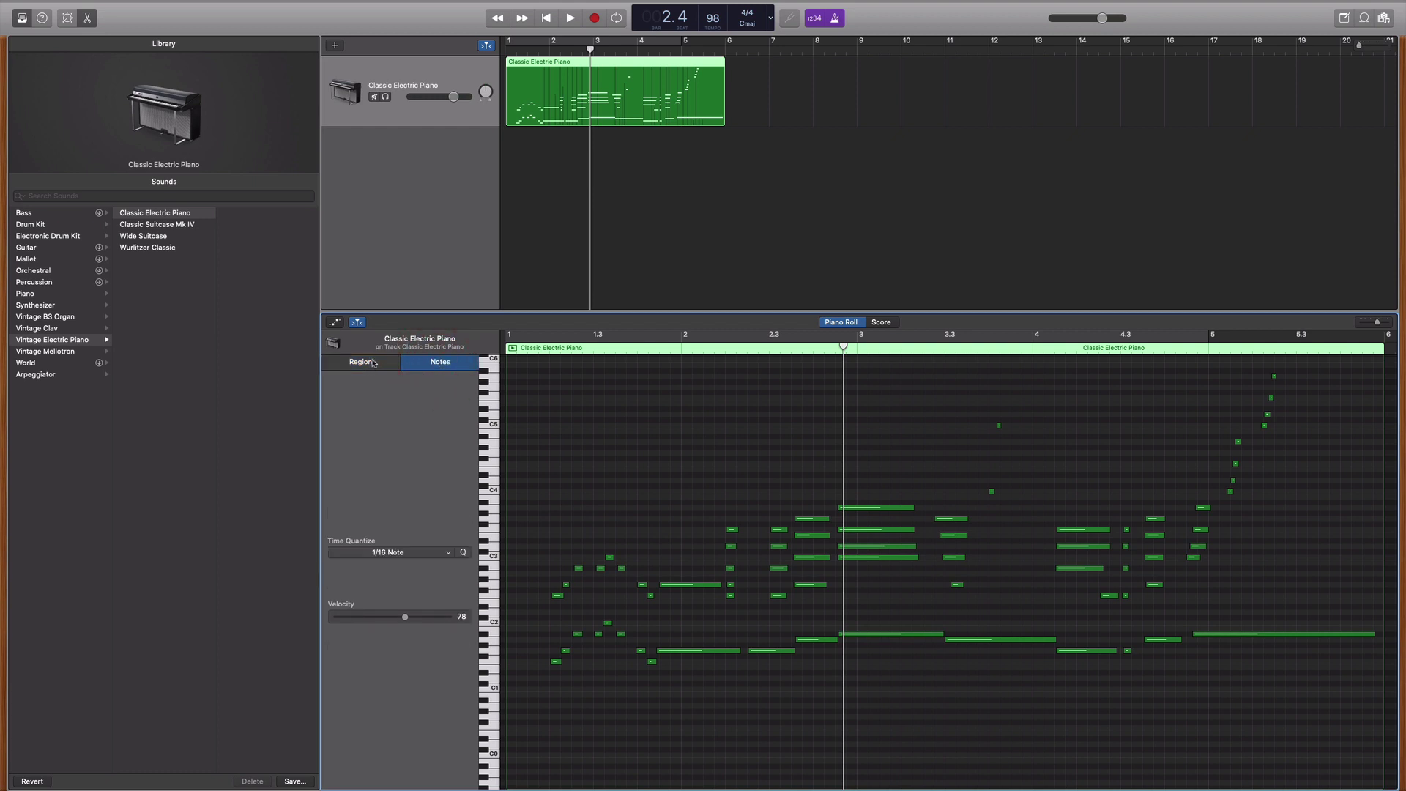
{"action": "left_click", "coordinate": [366, 363]}
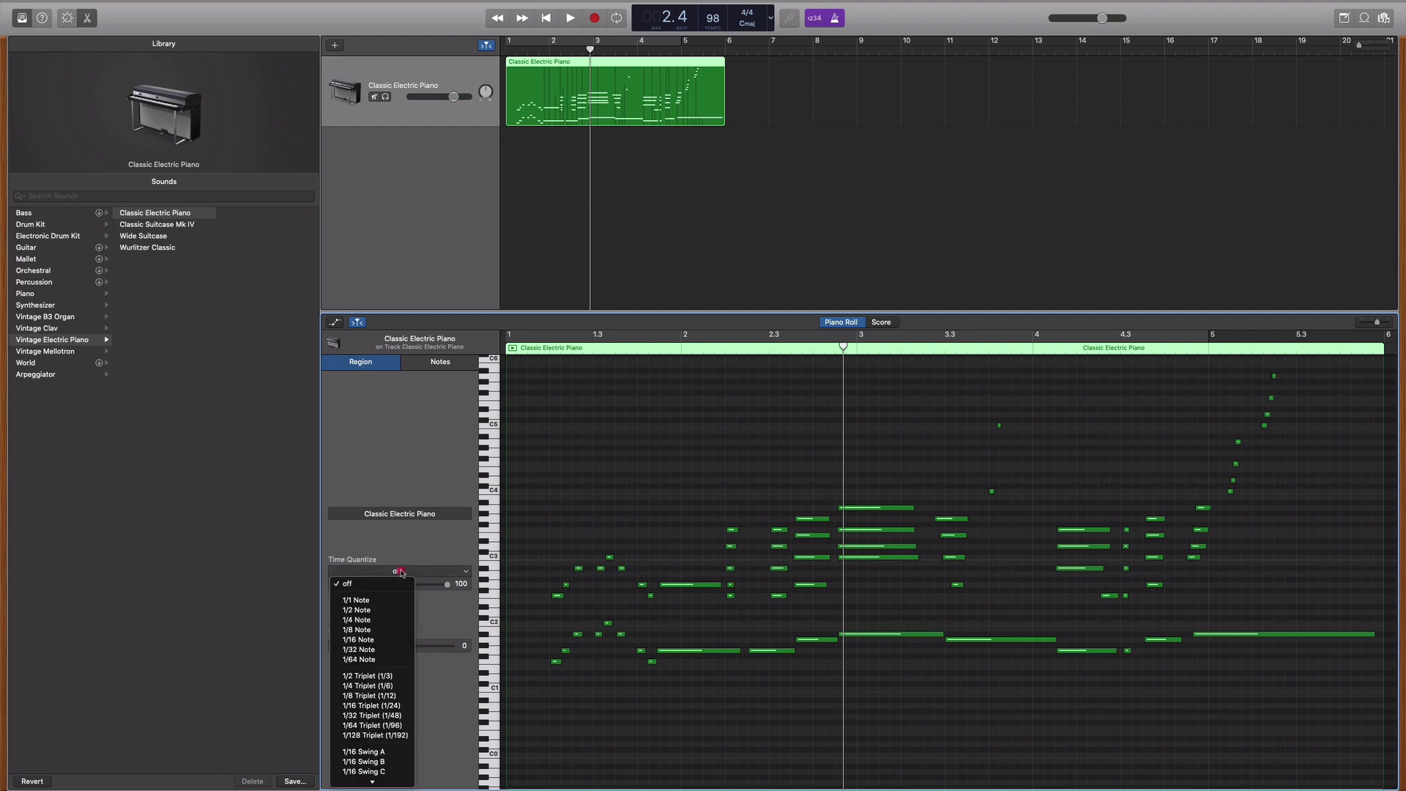
{"action": "left_click", "coordinate": [362, 570]}
{"action": "left_click", "coordinate": [438, 492]}
{"action": "left_click_drag", "start_coordinate": [539, 382], "coordinate": [1056, 724]}
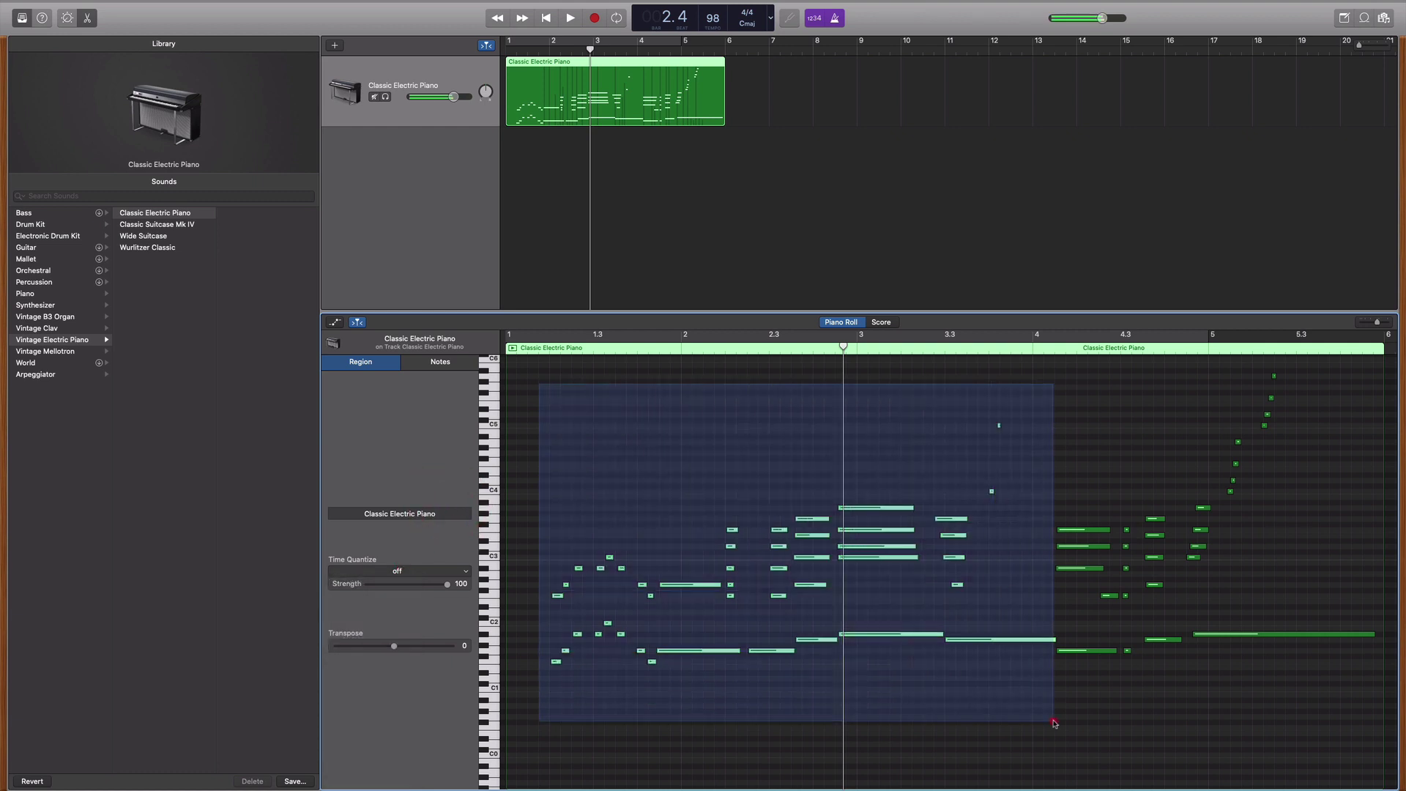
{"action": "left_click", "coordinate": [645, 494]}
{"action": "left_click", "coordinate": [358, 362]}
{"action": "left_click", "coordinate": [398, 572]}
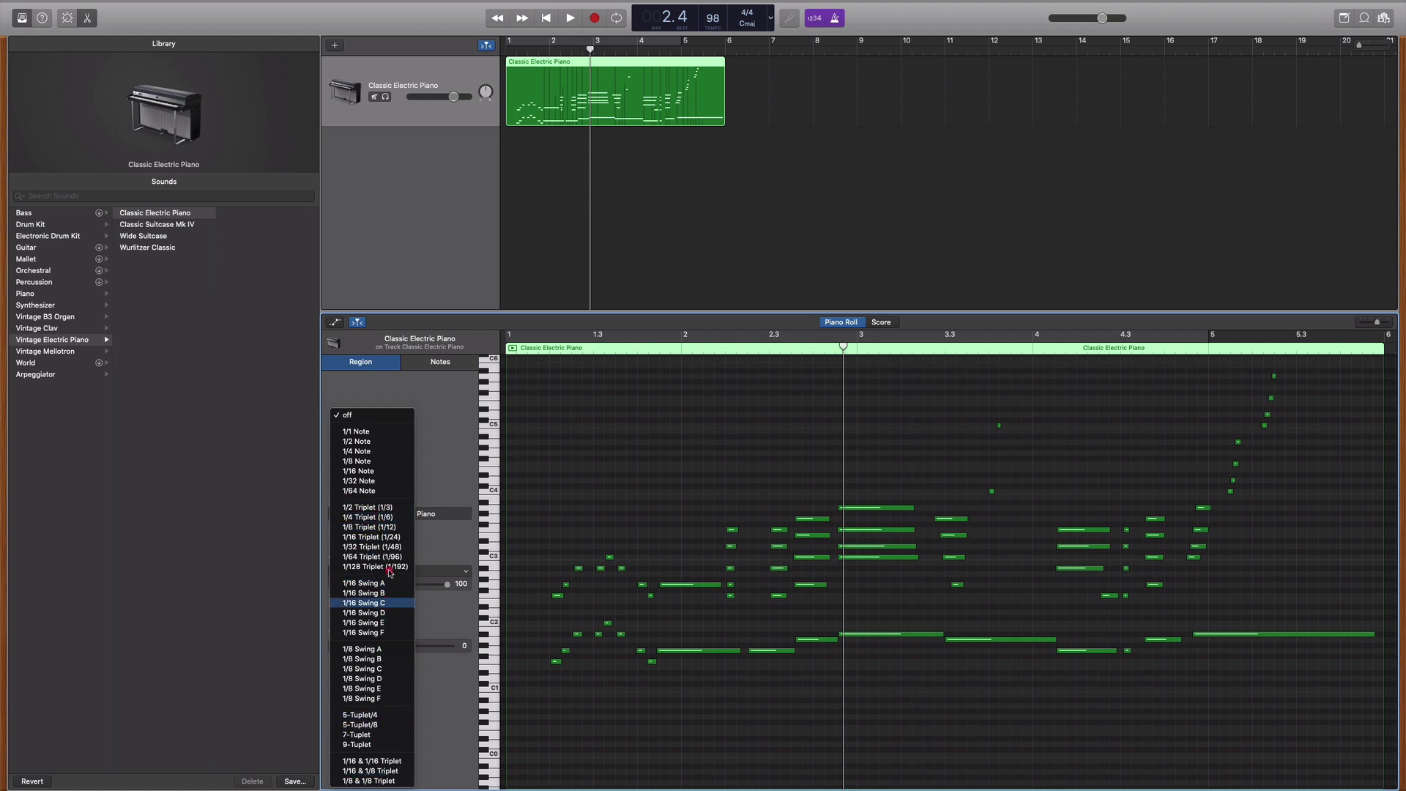
{"action": "left_click", "coordinate": [435, 440]}
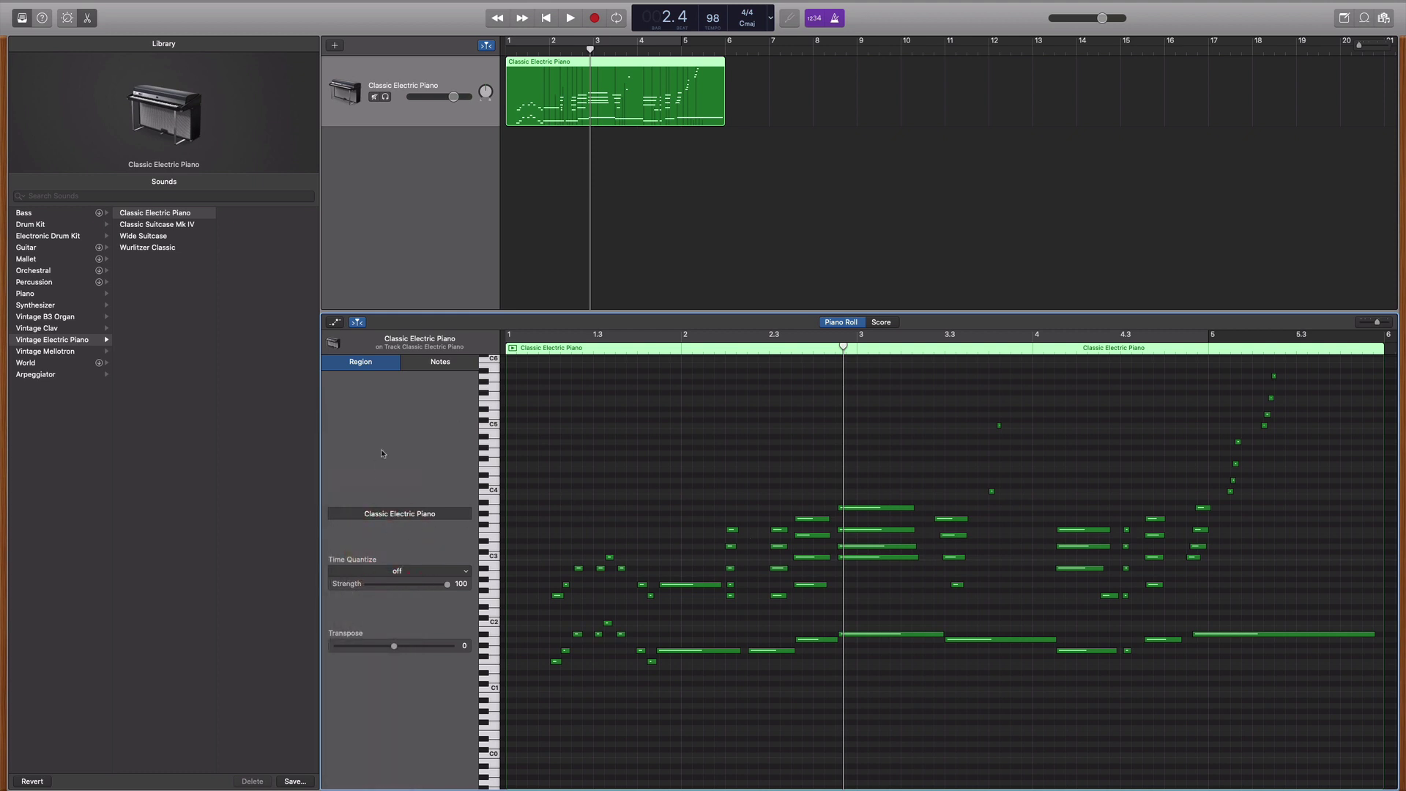
{"action": "left_click", "coordinate": [405, 470]}
{"action": "left_click_drag", "start_coordinate": [396, 648], "coordinate": [401, 648]}
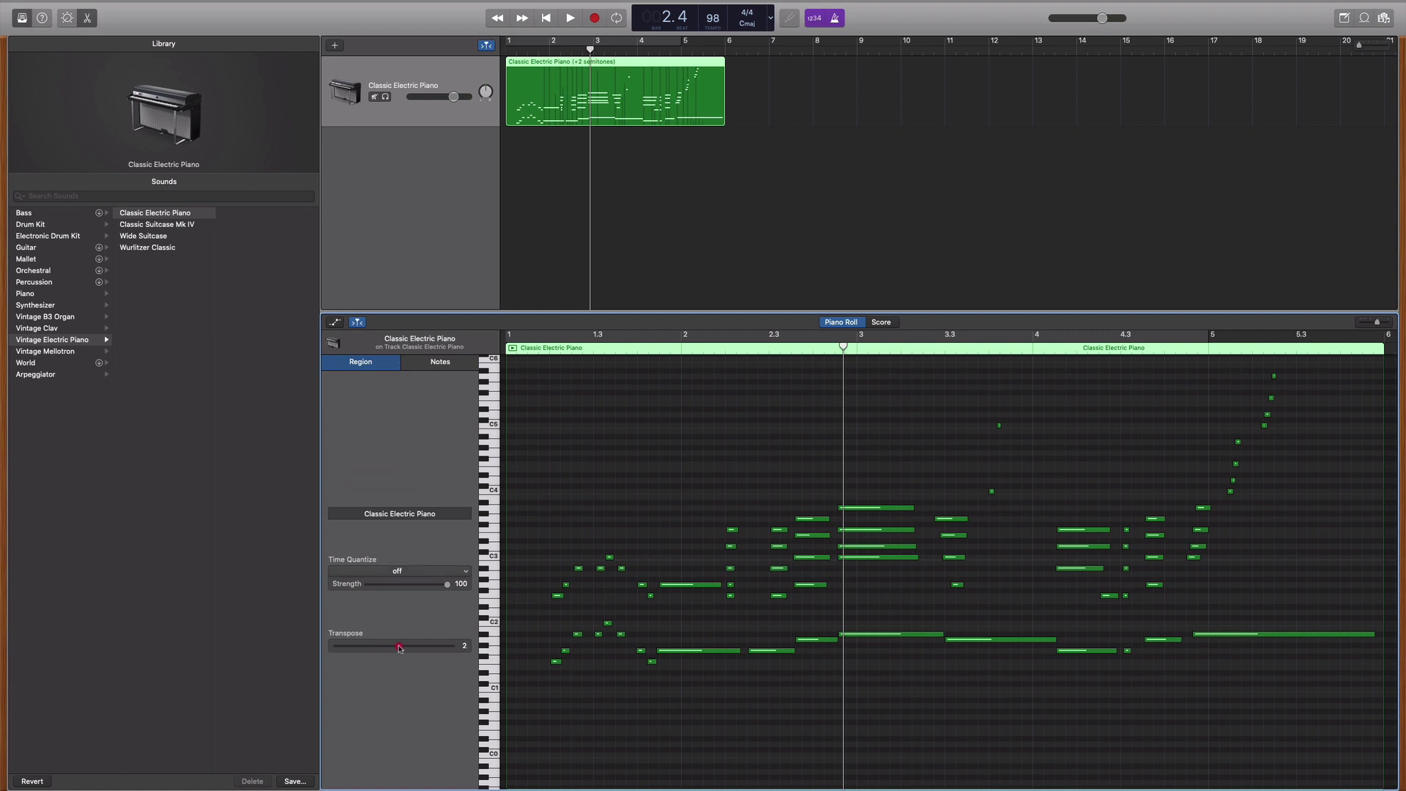
{"action": "left_click", "coordinate": [547, 350]}
{"action": "key", "text": "space"}
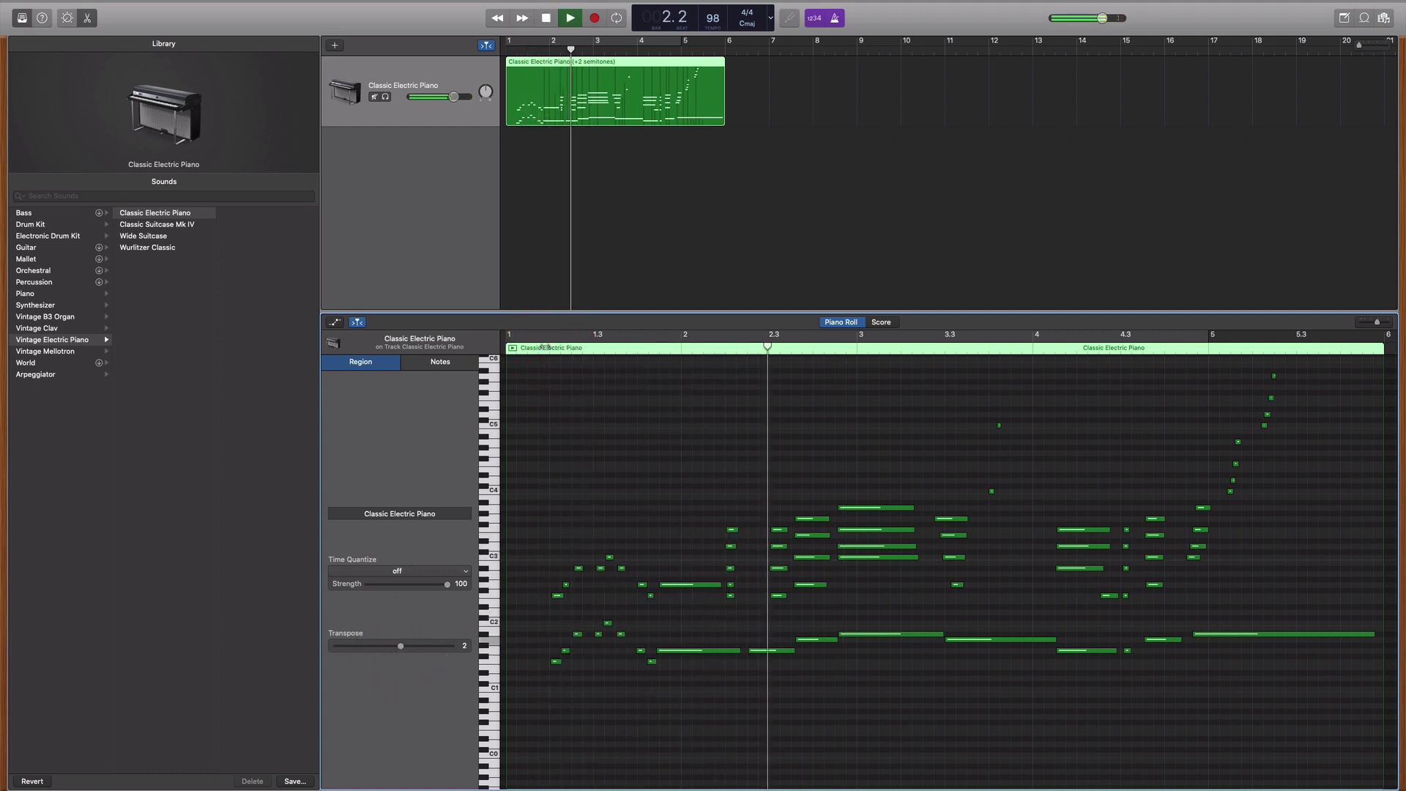
{"action": "key", "text": "space"}
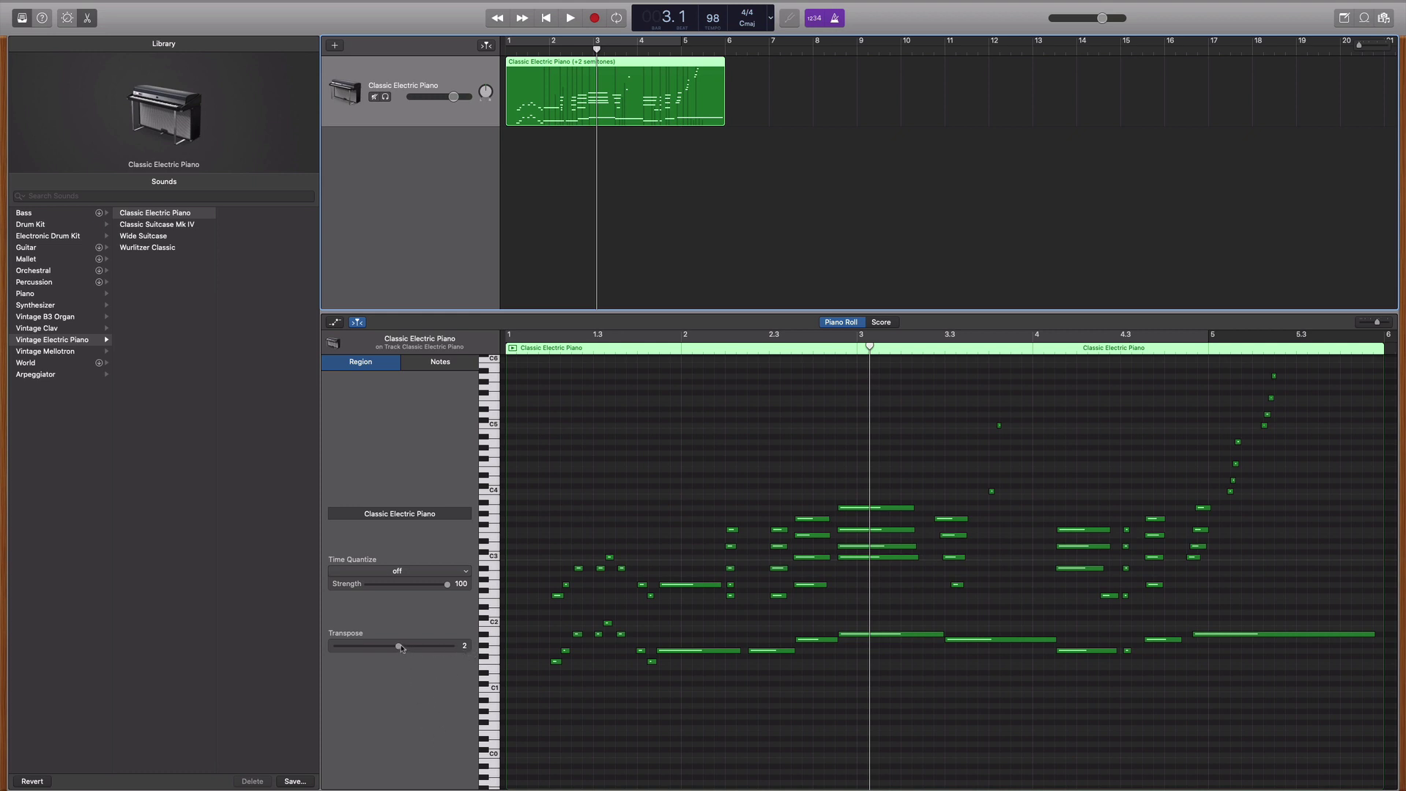
{"action": "left_click_drag", "start_coordinate": [401, 649], "coordinate": [395, 648]}
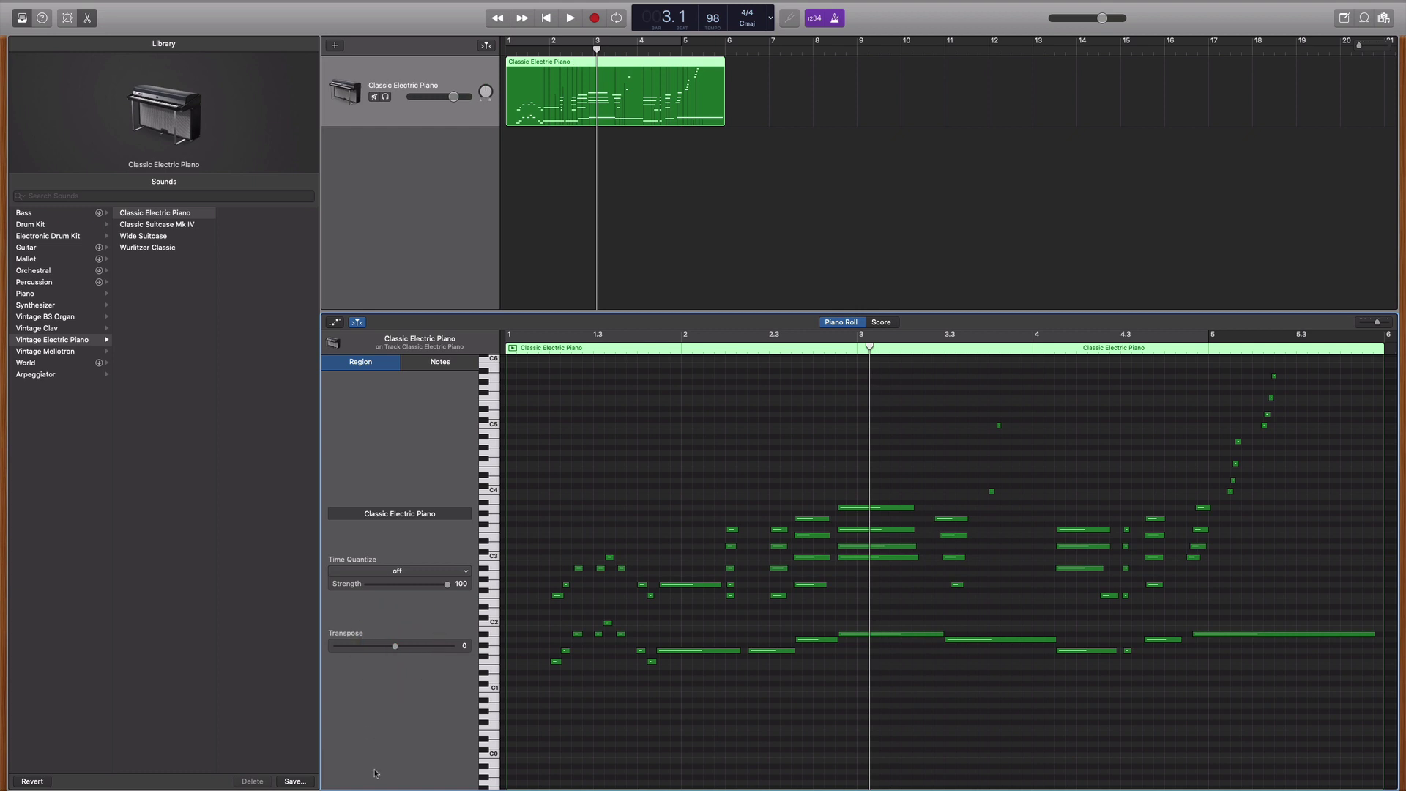
Enlarge the tracks area above the editor and turn on cycle looping over bars 1–5
{"action": "left_click", "coordinate": [430, 258]}
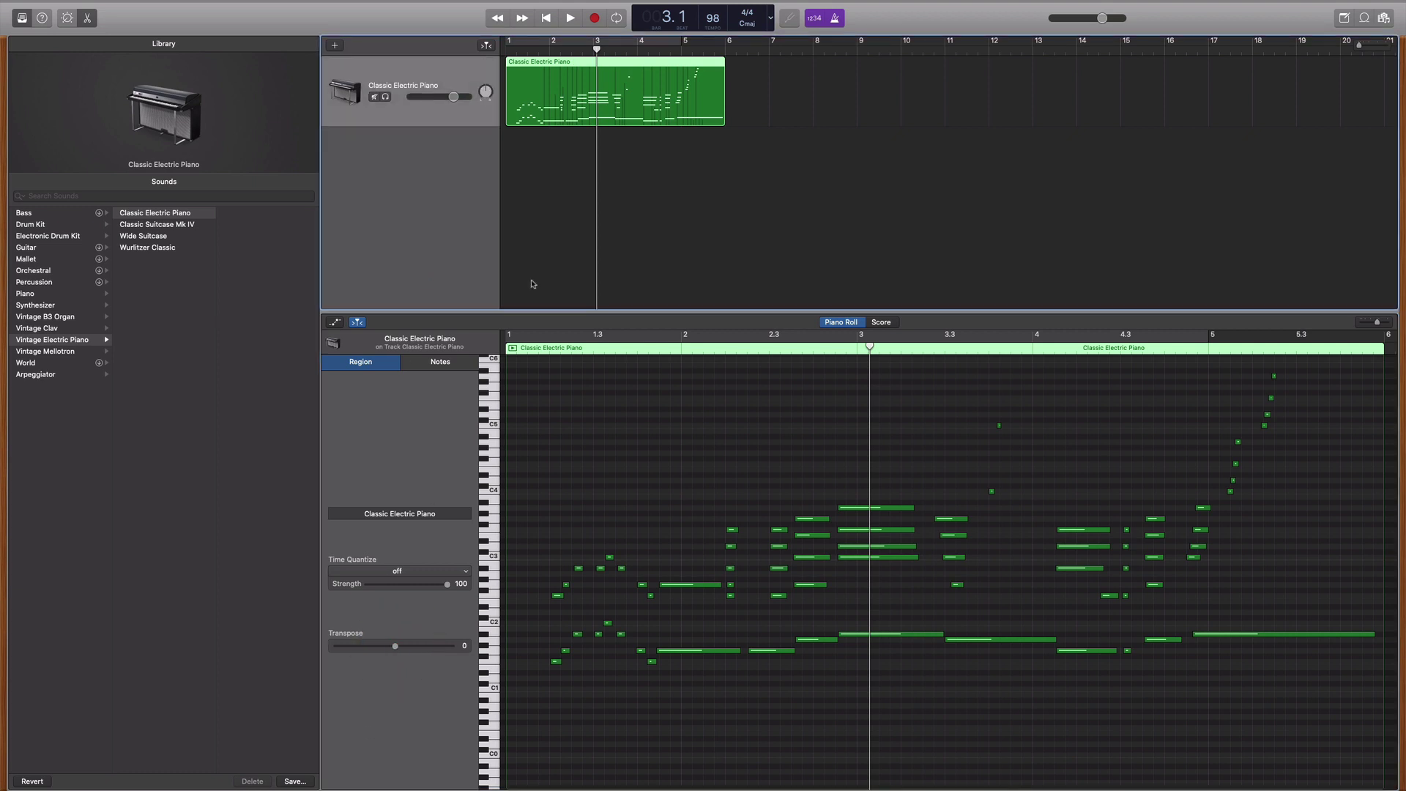
{"action": "mouse_move", "coordinate": [553, 315]}
{"action": "left_mouse_down"}
{"action": "mouse_move", "coordinate": [569, 418]}
{"action": "mouse_move", "coordinate": [569, 366]}
{"action": "left_mouse_up"}
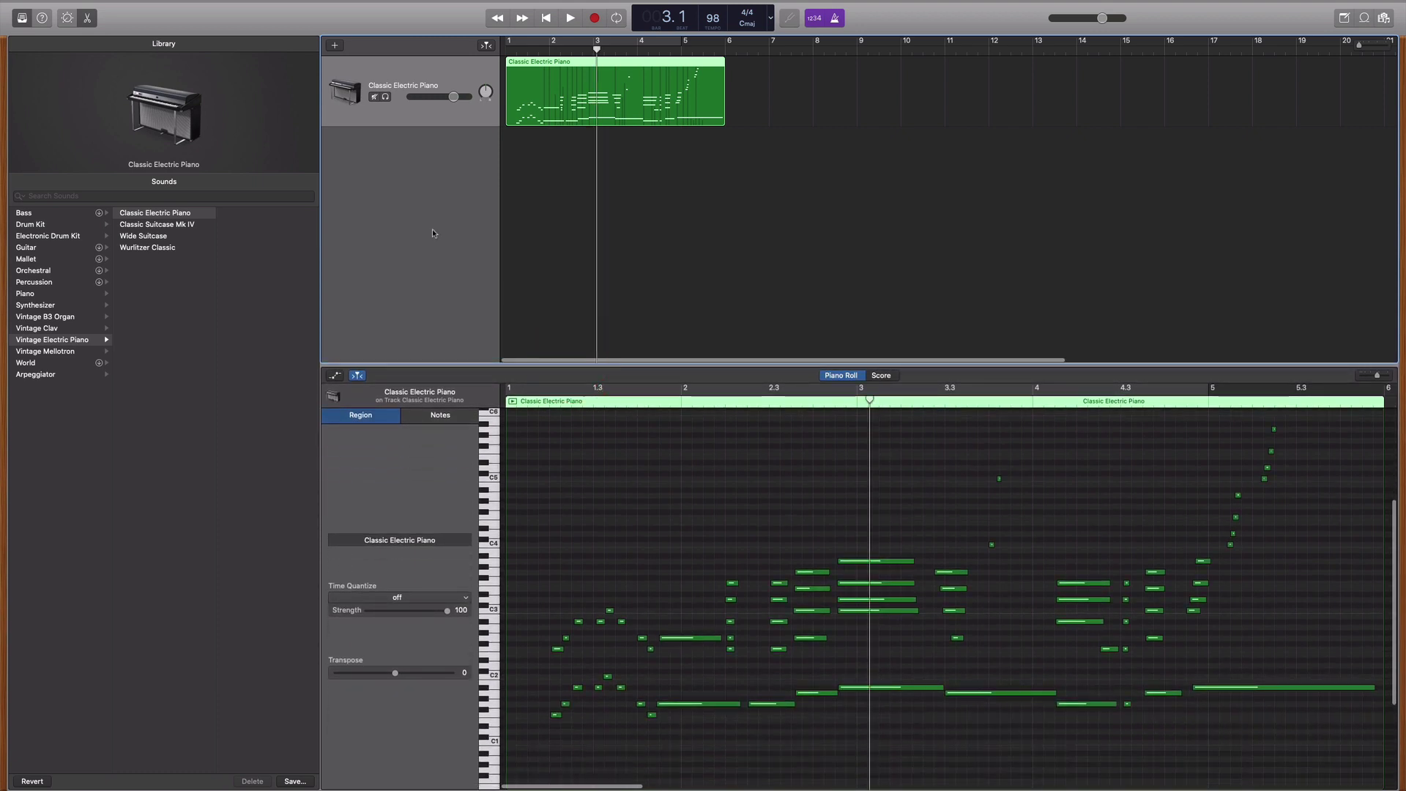
{"action": "left_click", "coordinate": [425, 180]}
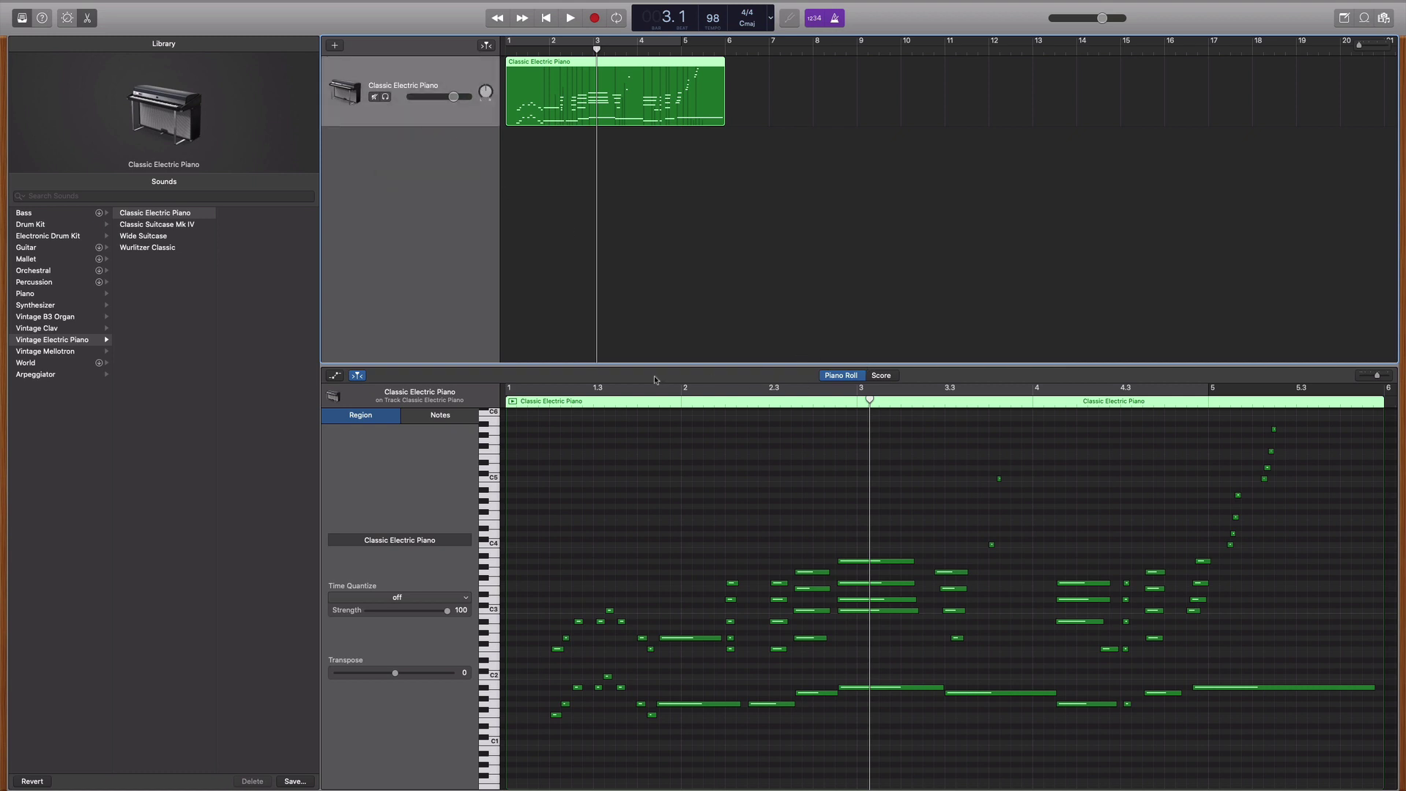
{"action": "key", "text": "c"}
{"action": "left_click", "coordinate": [572, 256]}
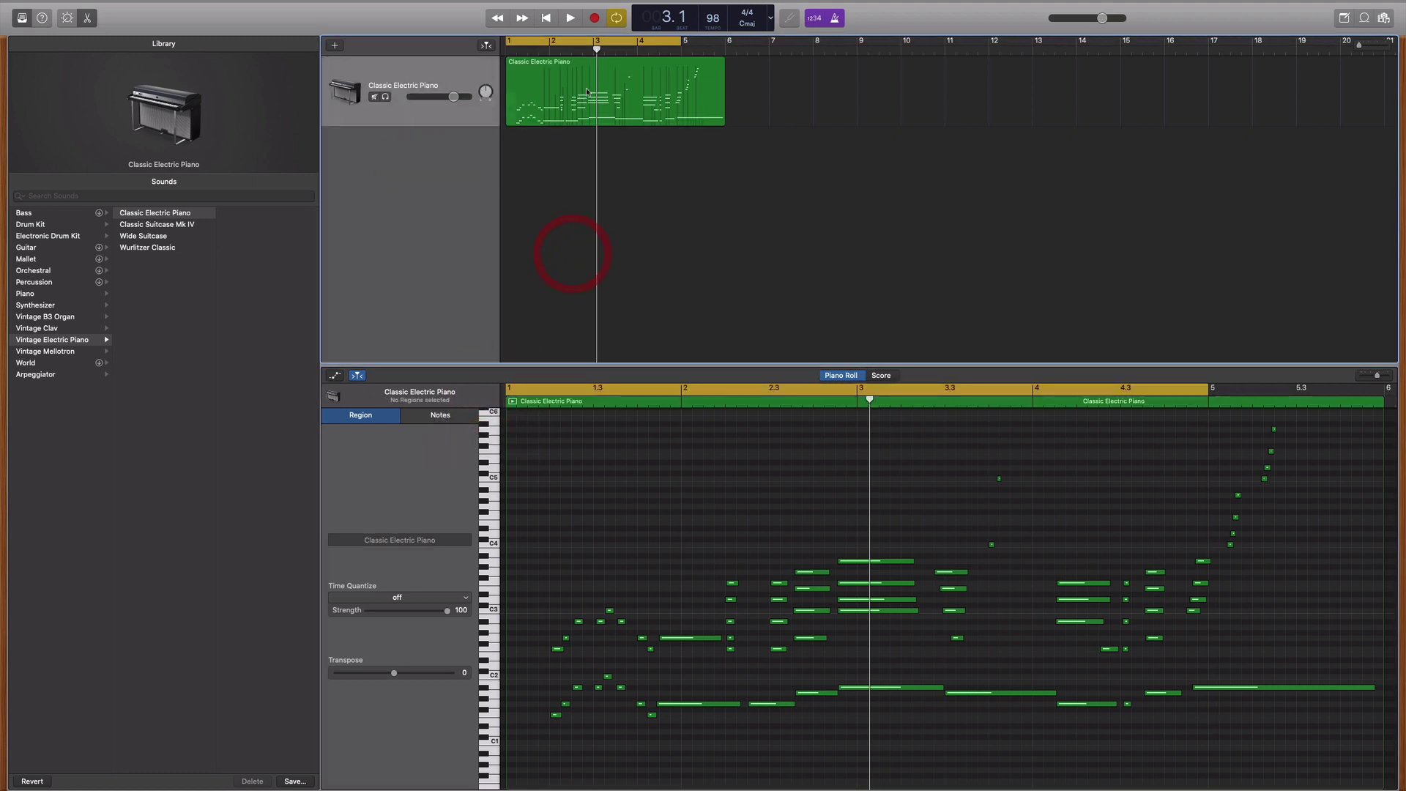
Add an empty Software Instrument track below the original Classic Electric Piano track
{"action": "left_click", "coordinate": [377, 70]}
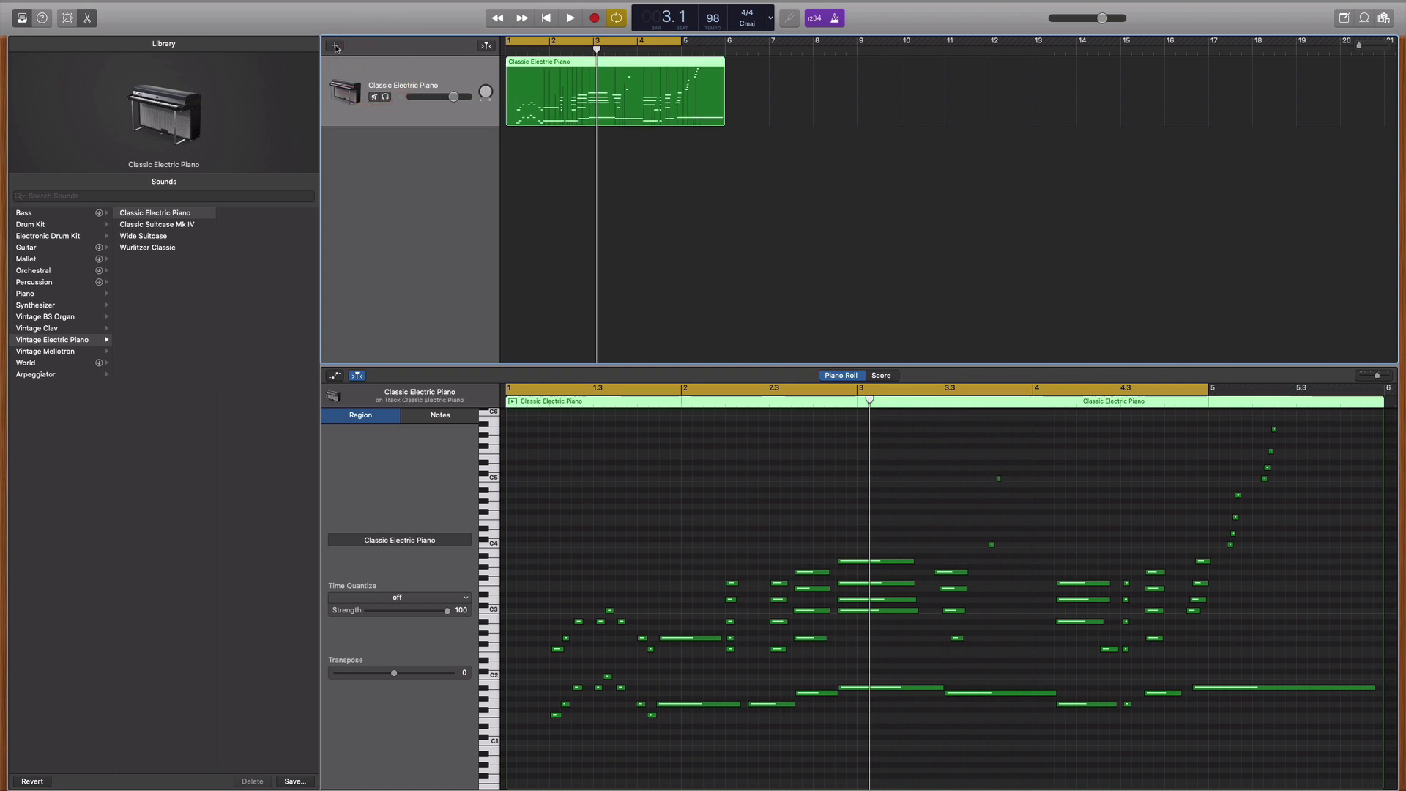
{"action": "left_click", "coordinate": [336, 46]}
{"action": "left_click", "coordinate": [528, 75]}
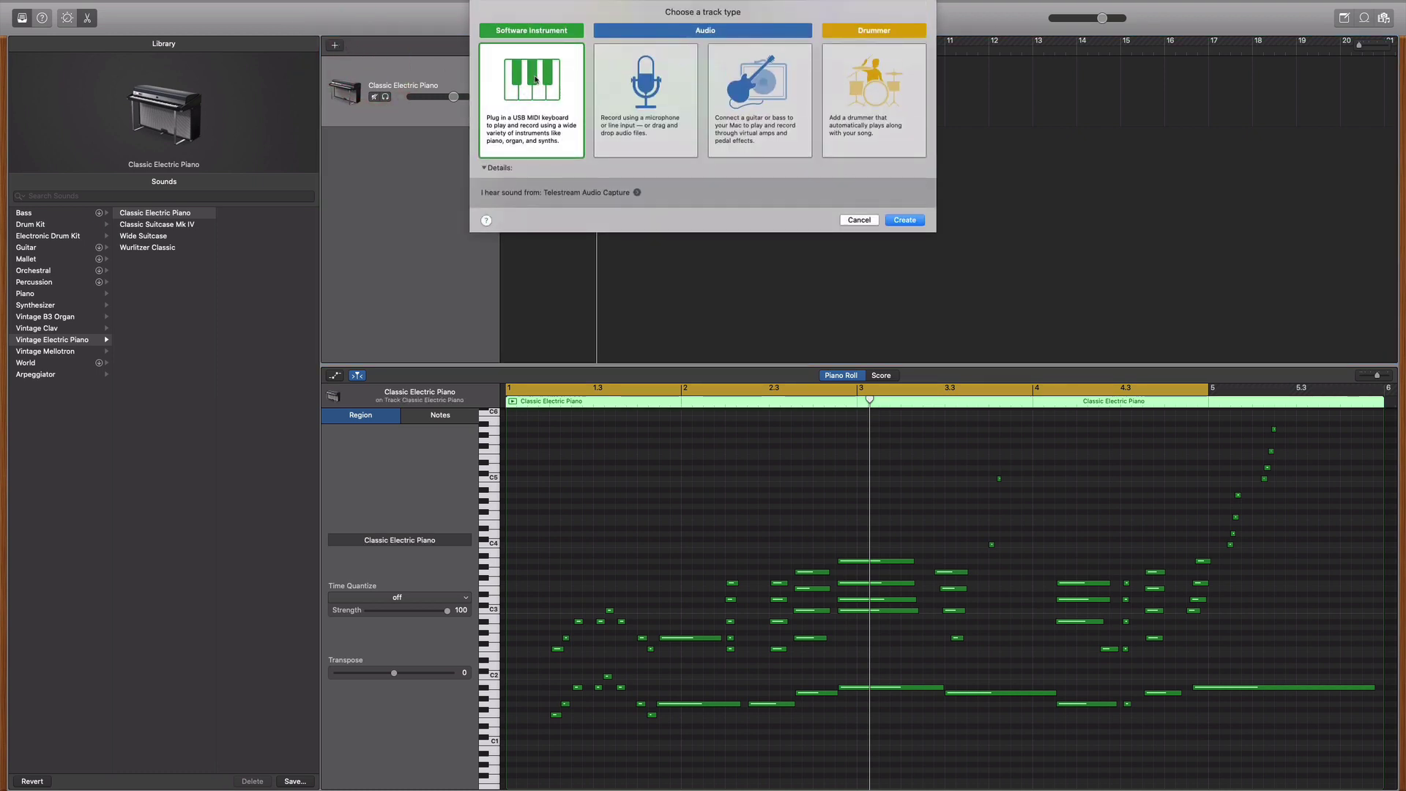
{"action": "left_click", "coordinate": [904, 220]}
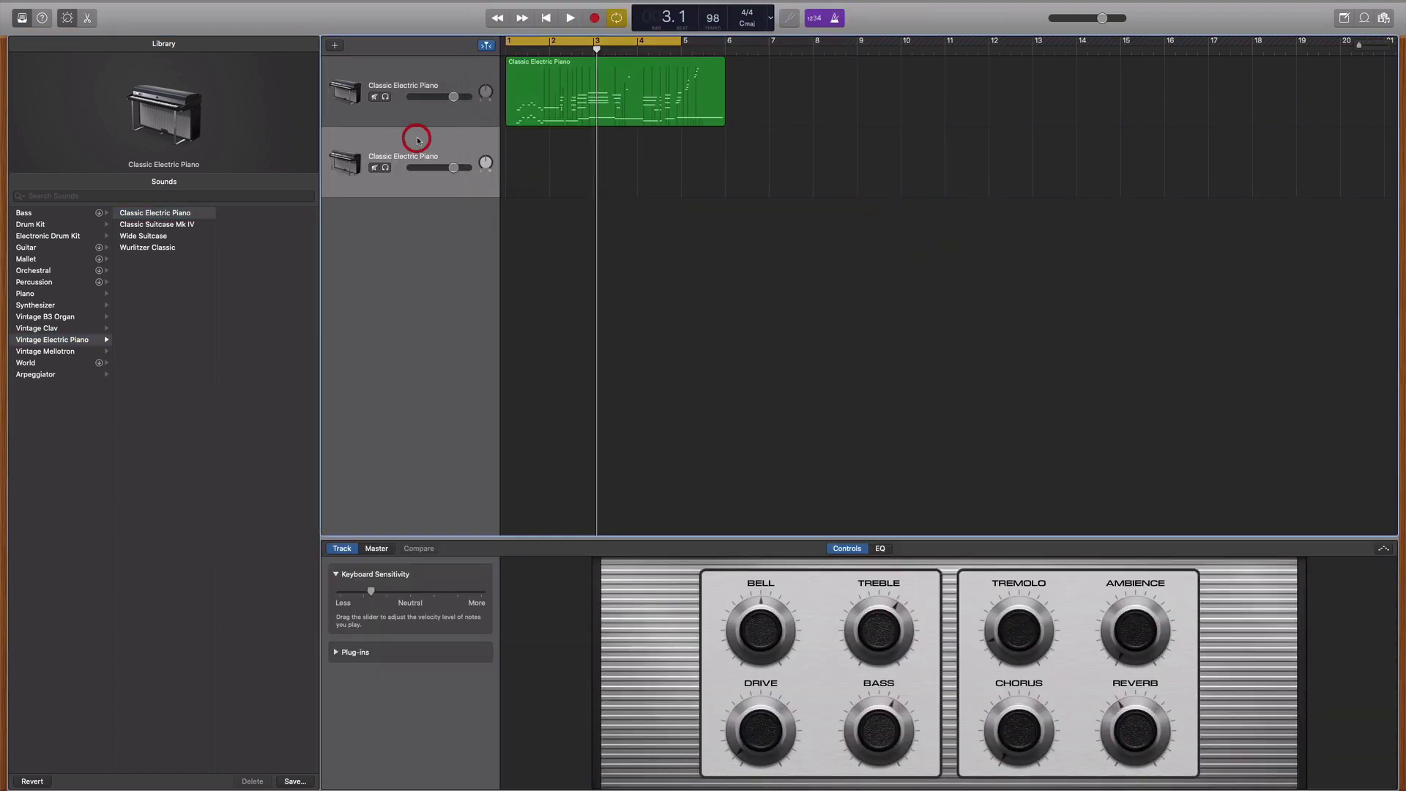
Browse the Drum Kit sounds, try Brooklyn, then settle on Detroit Garage for the second track
{"action": "left_click", "coordinate": [33, 224]}
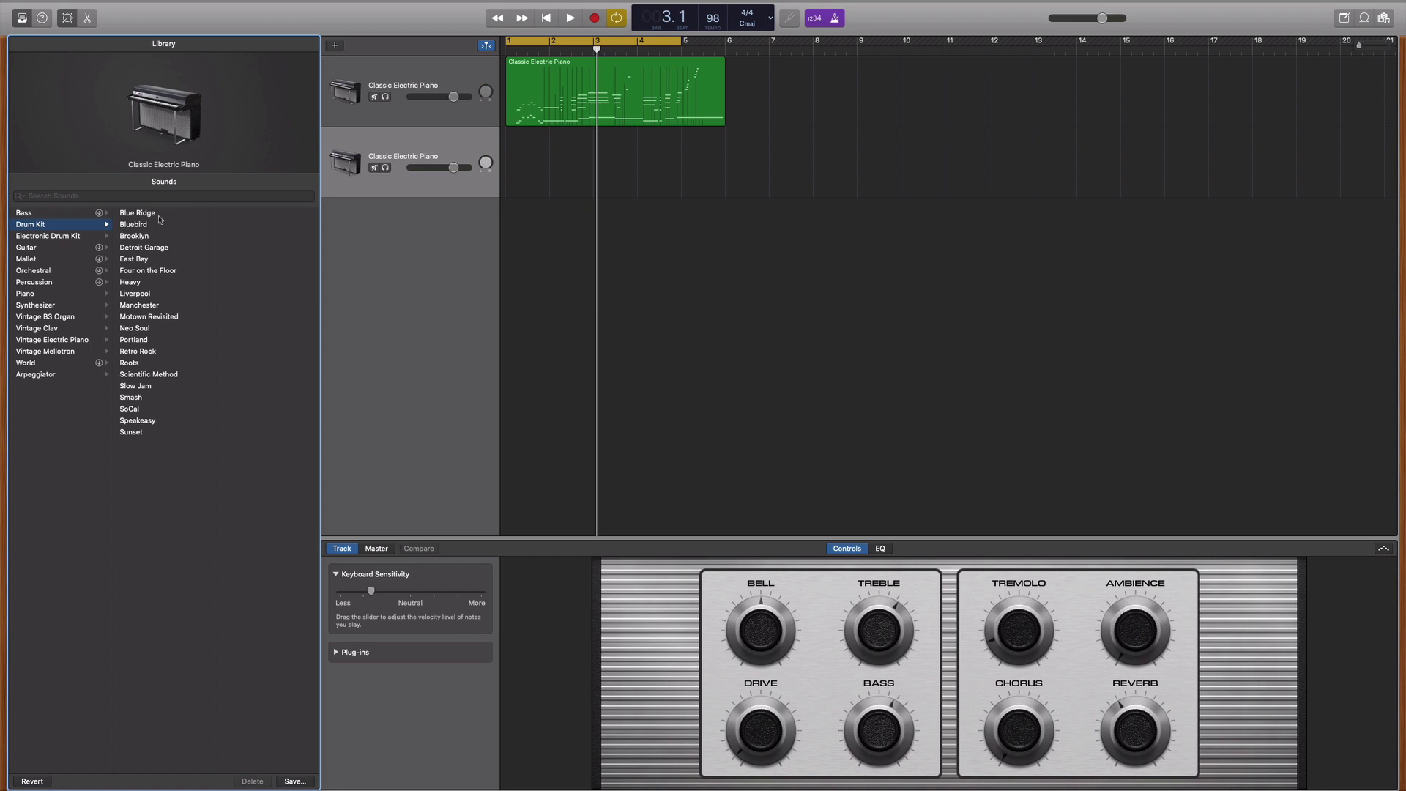
{"action": "left_click", "coordinate": [137, 236]}
{"action": "left_click", "coordinate": [147, 248]}
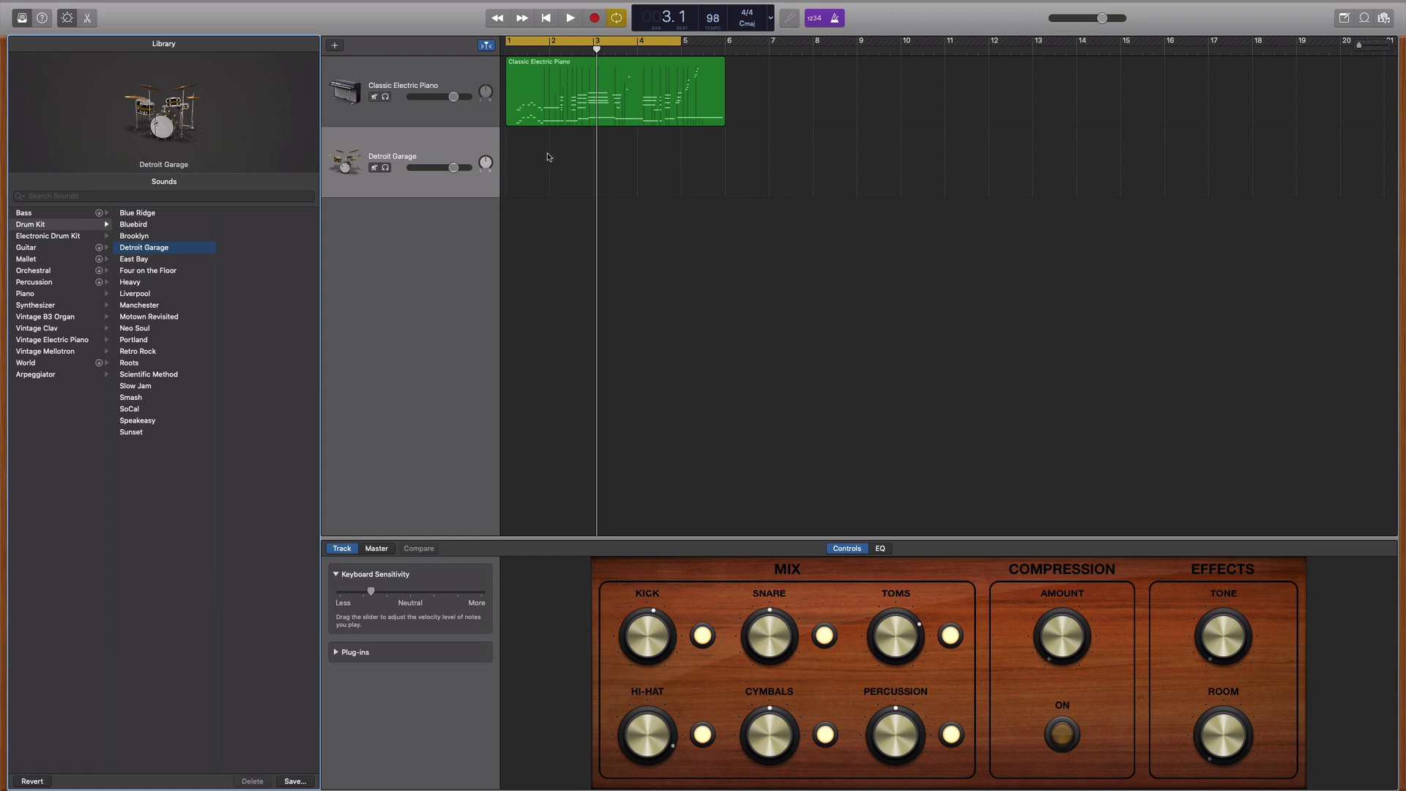
Create an empty MIDI region at bar 1 on the Detroit Garage track and show it in the Piano Roll
{"action": "right_click", "coordinate": [537, 158]}
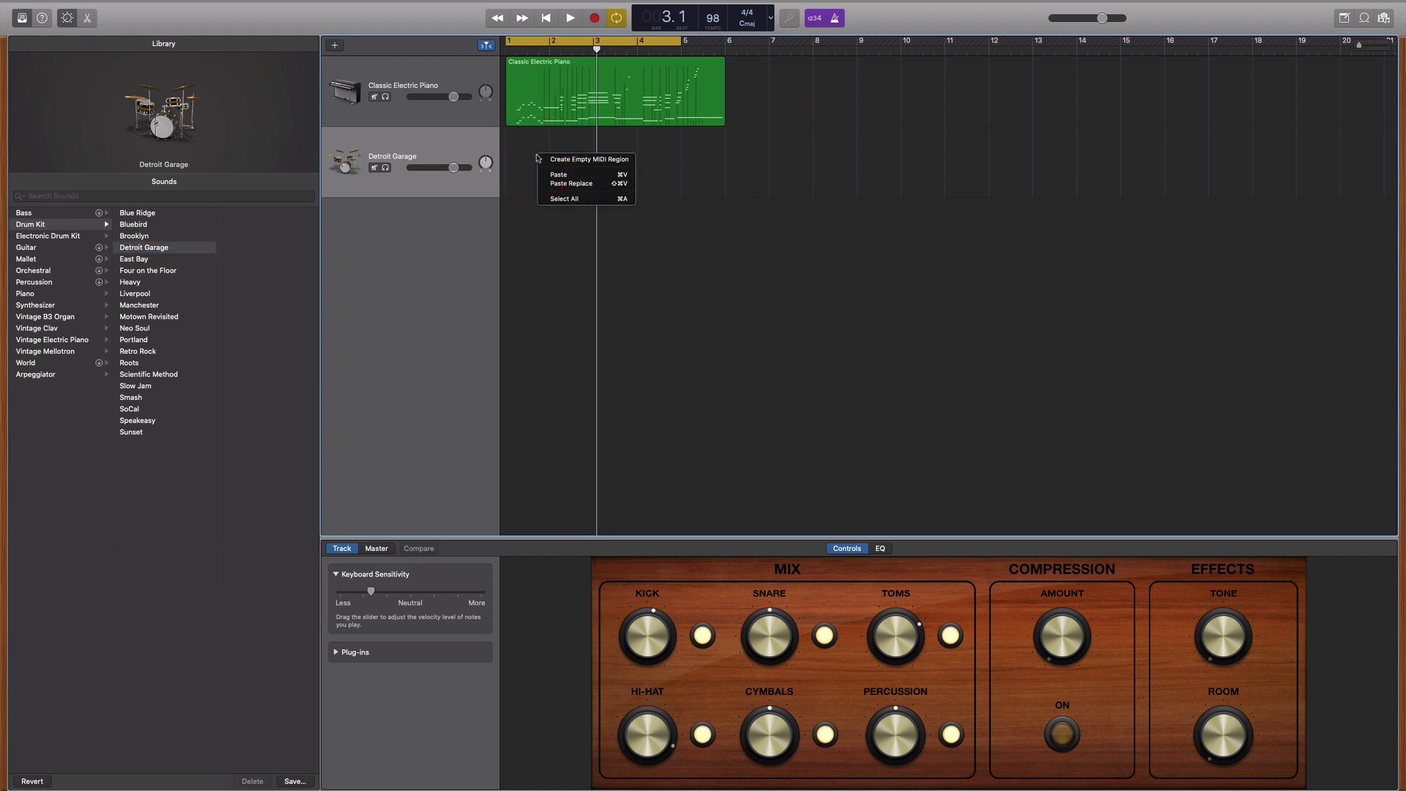
{"action": "left_click", "coordinate": [593, 159]}
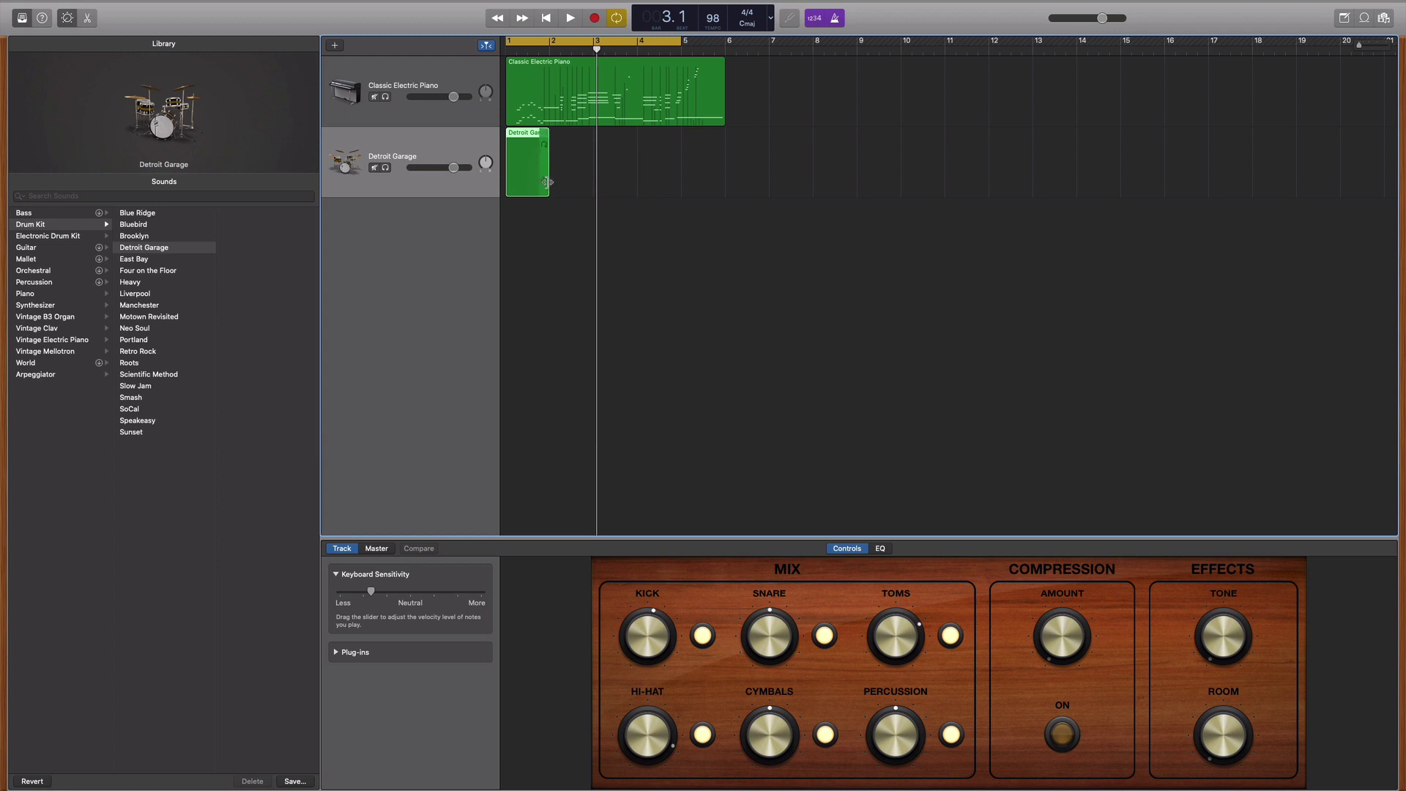
{"action": "left_click_drag", "start_coordinate": [526, 146], "coordinate": [561, 211]}
{"action": "left_click_drag", "start_coordinate": [529, 136], "coordinate": [529, 138]}
{"action": "left_click", "coordinate": [88, 18]}
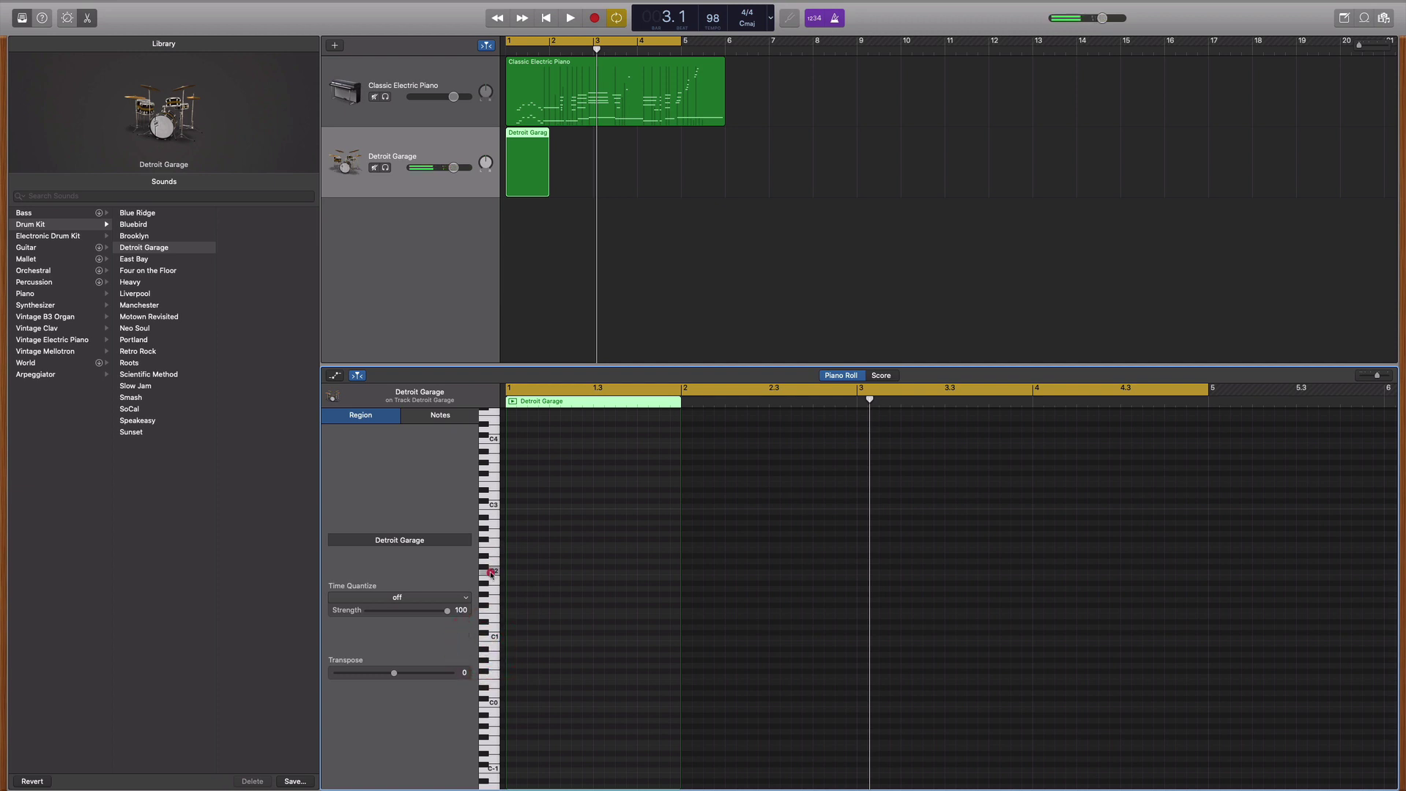
Audition the low drum sounds and place the first drum note on the C1 row at the region start
{"action": "left_click", "coordinate": [493, 704]}
{"action": "left_click", "coordinate": [493, 673]}
{"action": "left_click", "coordinate": [492, 648]}
{"action": "left_click", "coordinate": [514, 652]}
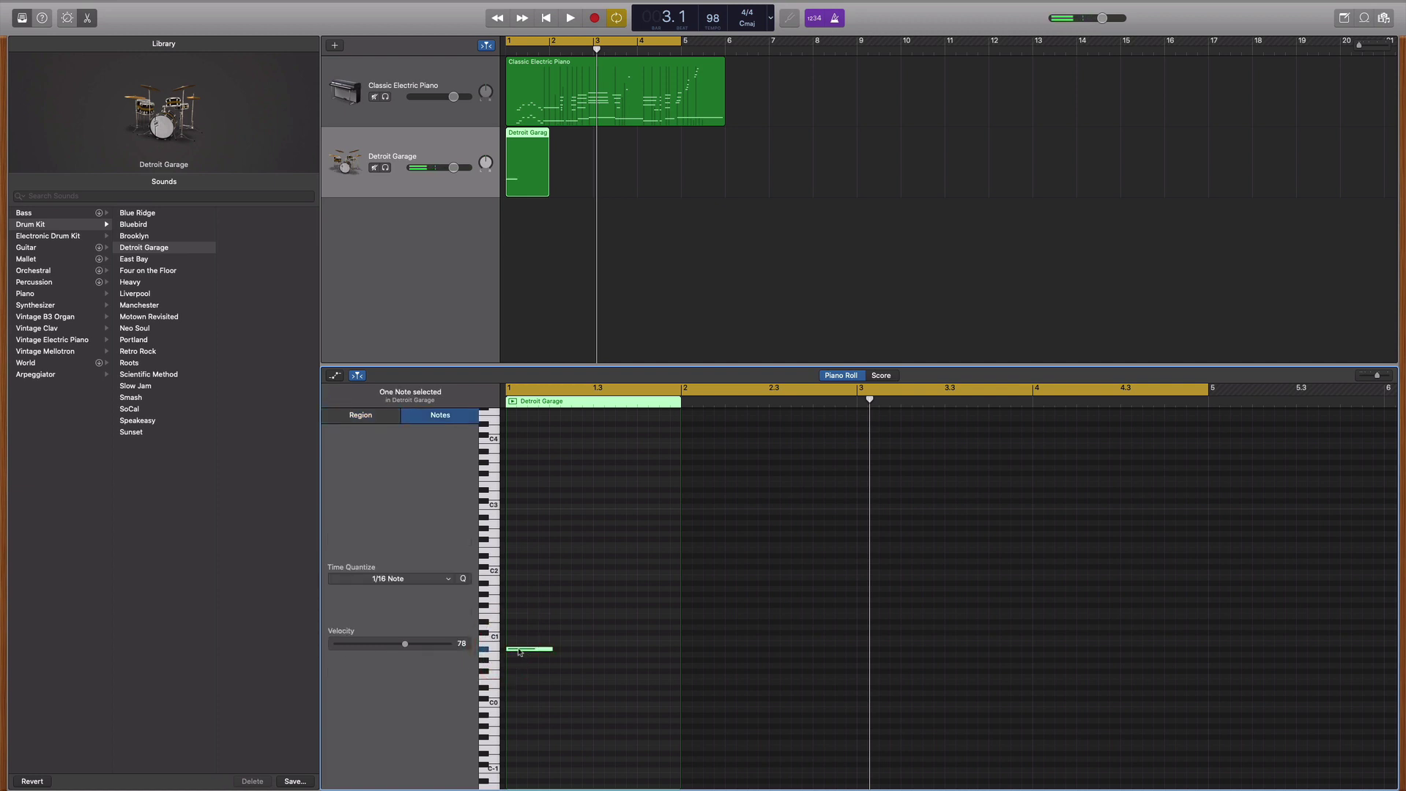
{"action": "left_click_drag", "start_coordinate": [514, 652], "coordinate": [516, 682]}
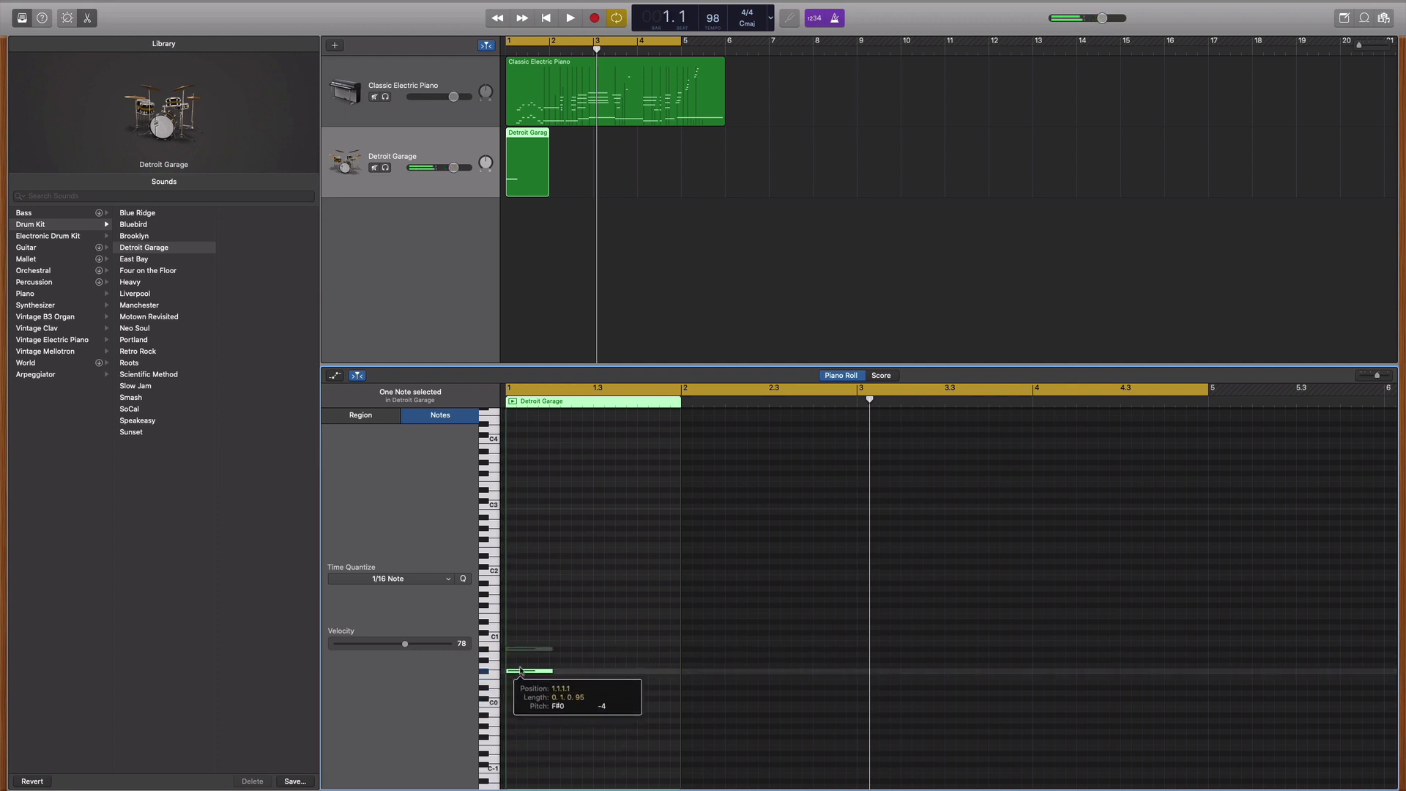
{"action": "mouse_move", "coordinate": [517, 681]}
{"action": "left_mouse_down"}
{"action": "mouse_move", "coordinate": [524, 649]}
{"action": "mouse_move", "coordinate": [550, 640]}
{"action": "mouse_move", "coordinate": [524, 641]}
{"action": "left_mouse_up"}
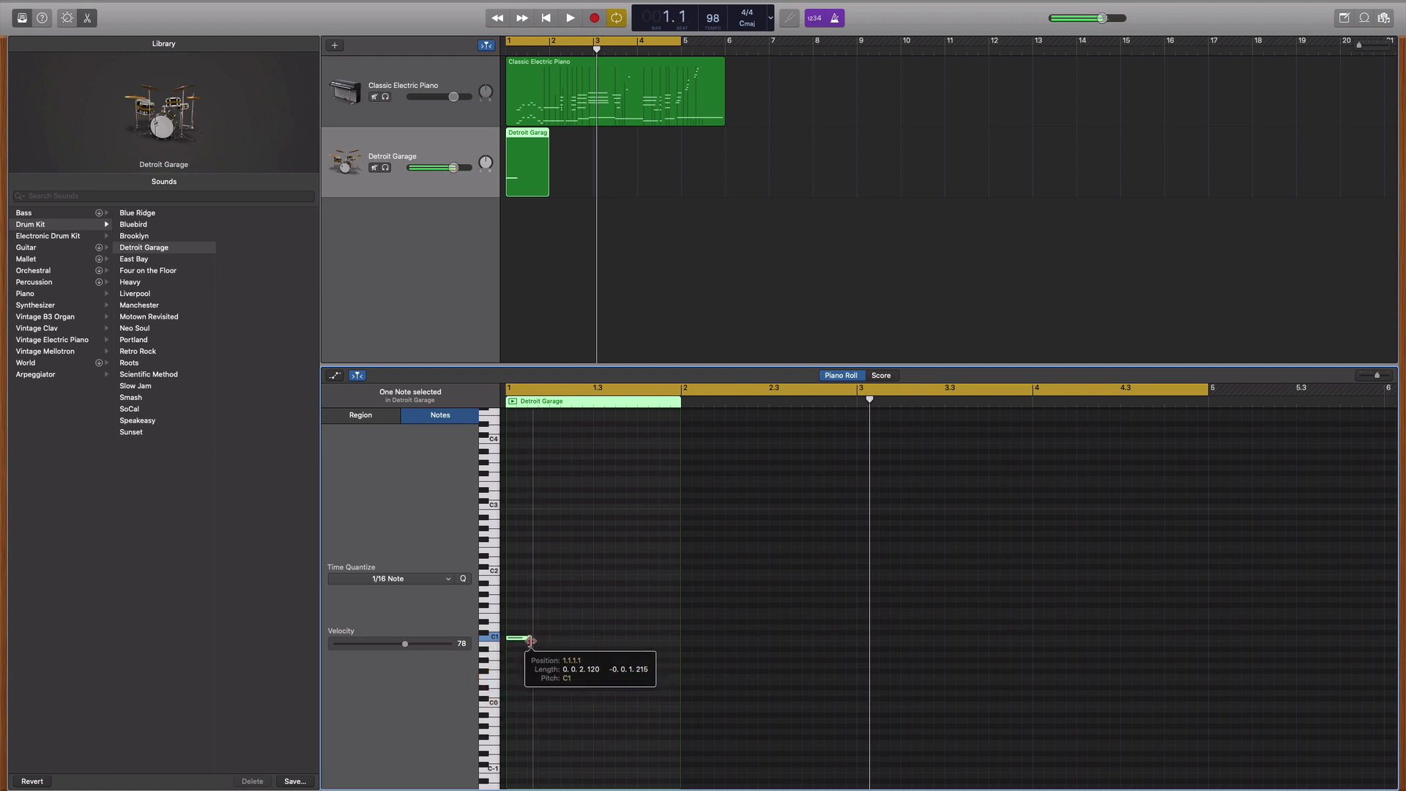
{"action": "key", "text": "Return"}
{"action": "key", "text": "space"}
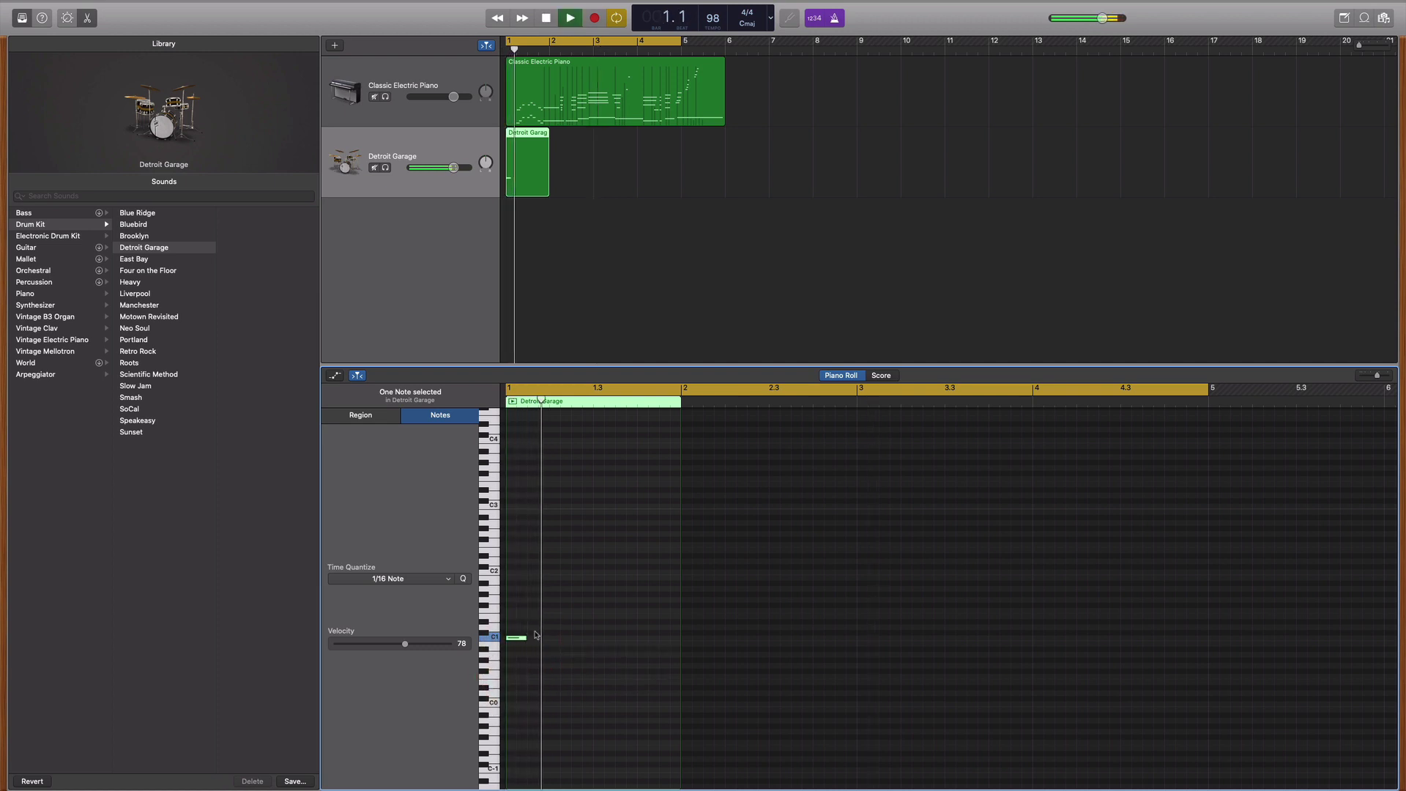
{"action": "key", "text": "space"}
Add two more C1 notes, sliding the third against the second, and audition the pattern
{"action": "left_click", "coordinate": [602, 641], "text": "super"}
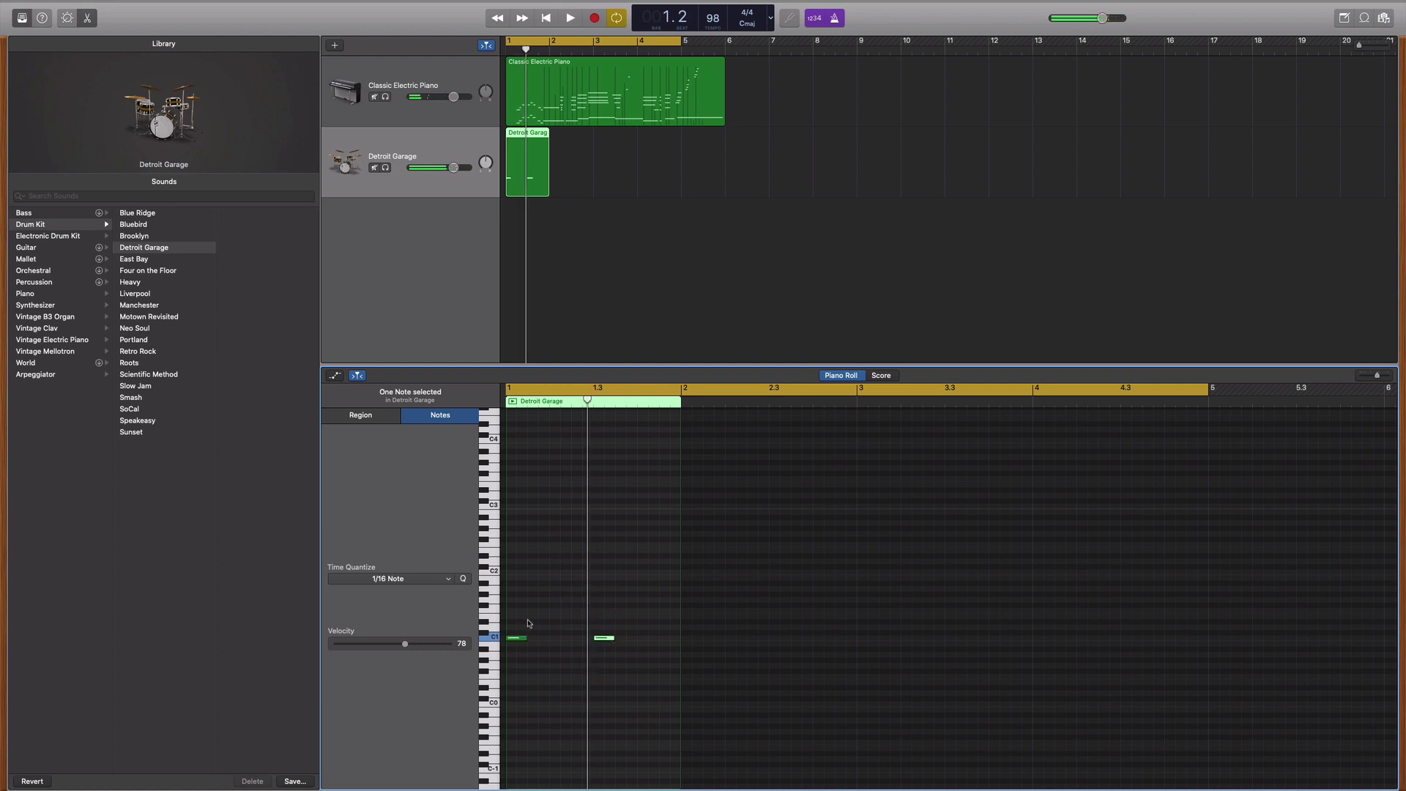
{"action": "key", "text": "Return"}
{"action": "key", "text": "space"}
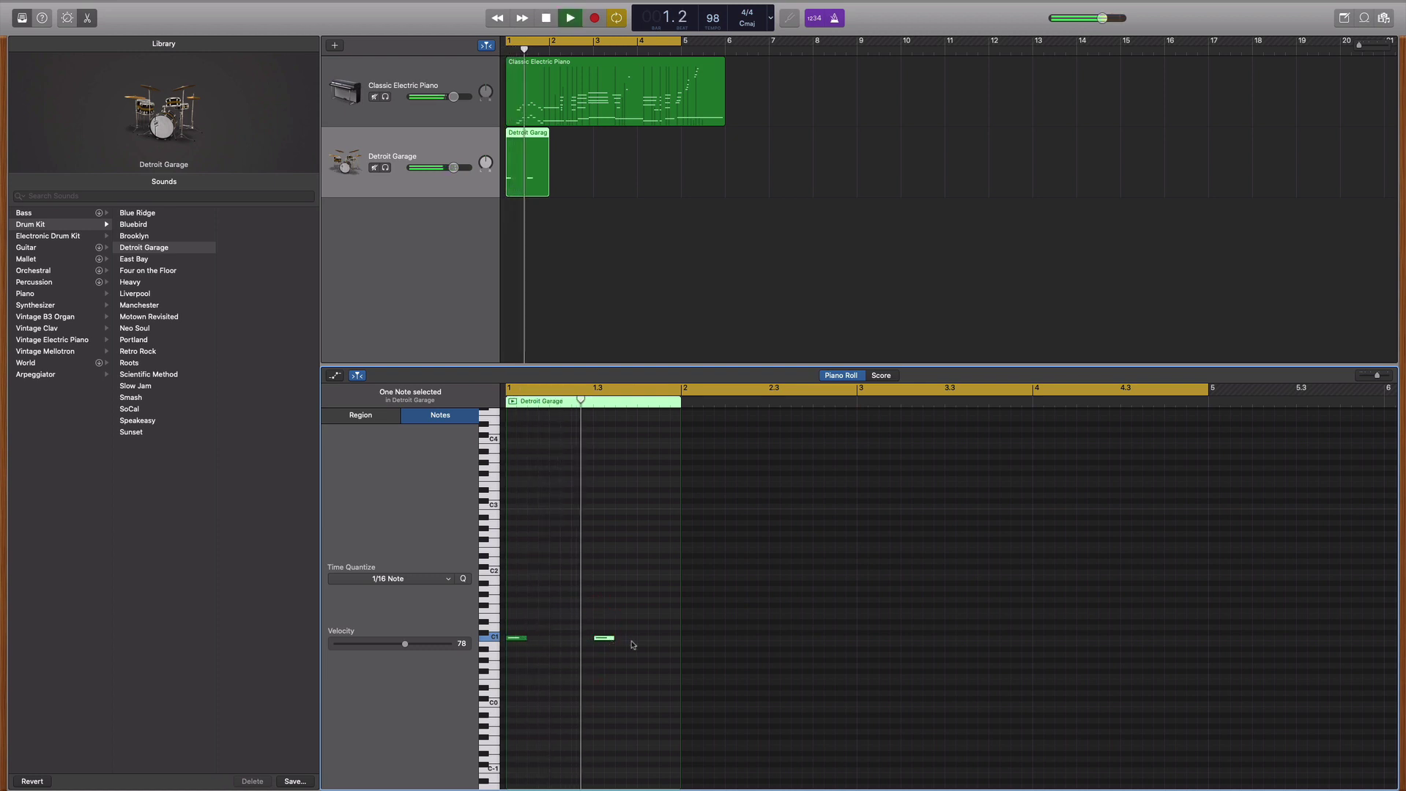
{"action": "left_click", "coordinate": [634, 640], "text": "super"}
{"action": "key", "text": "Return"}
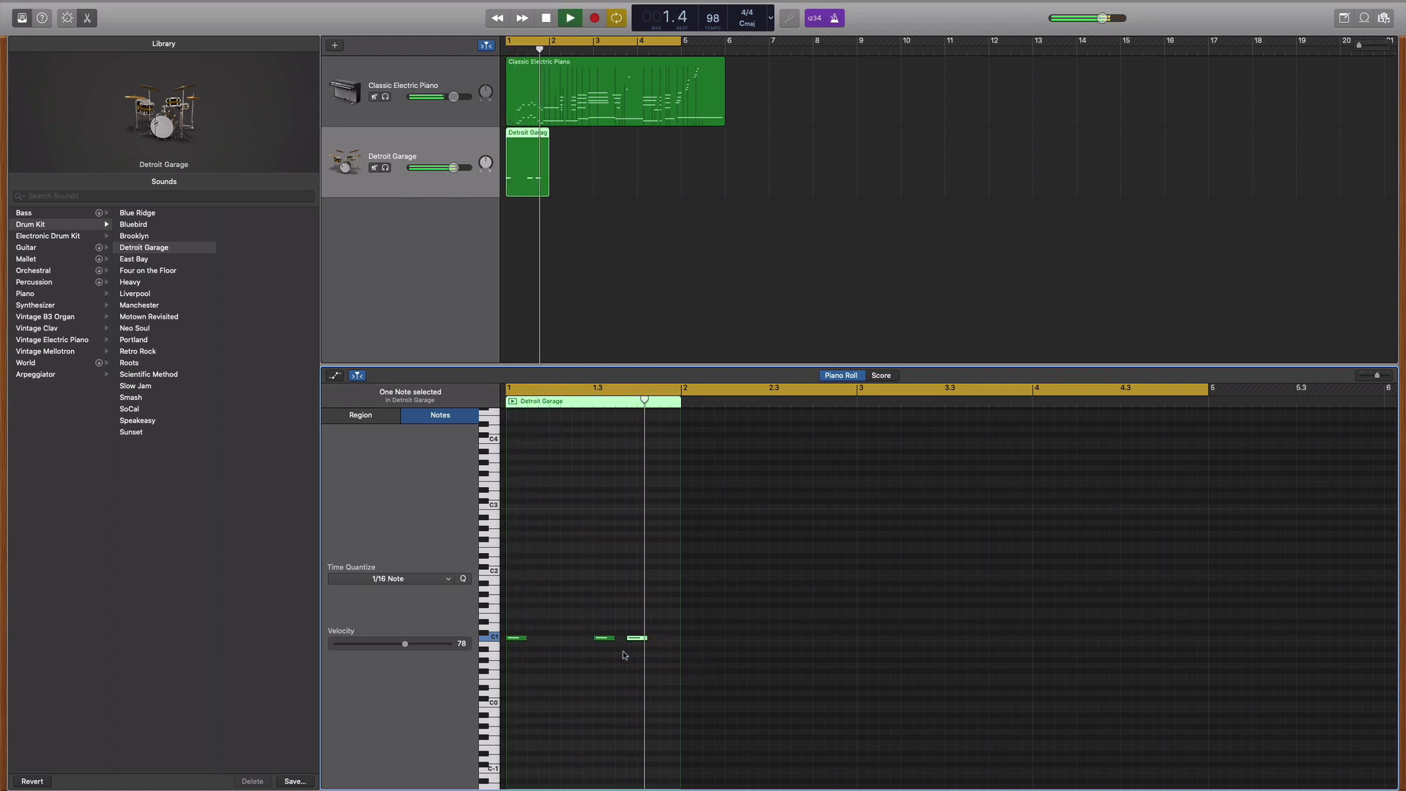
{"action": "key", "text": "space"}
{"action": "left_click_drag", "start_coordinate": [634, 640], "coordinate": [622, 640]}
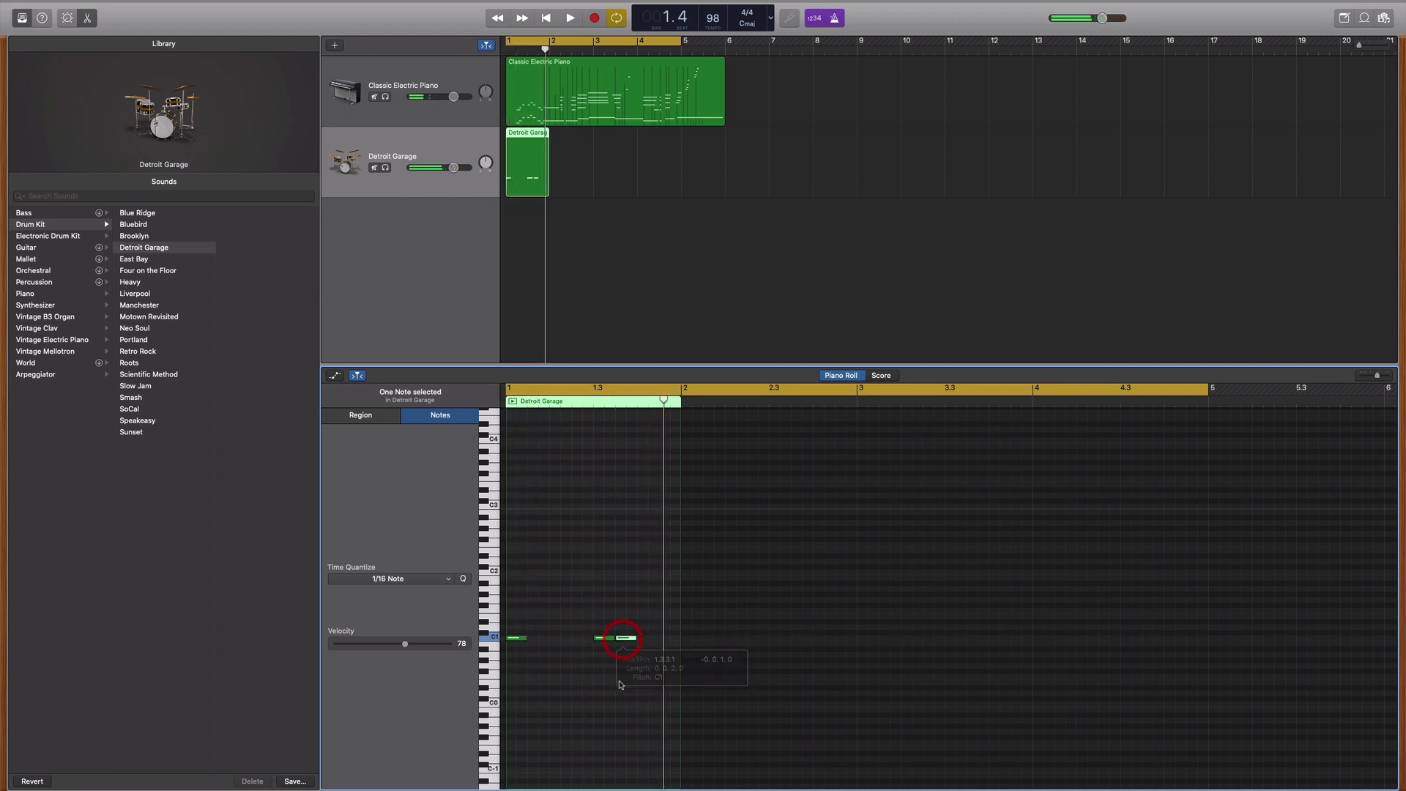
{"action": "key", "text": "Return"}
{"action": "key", "text": "space"}
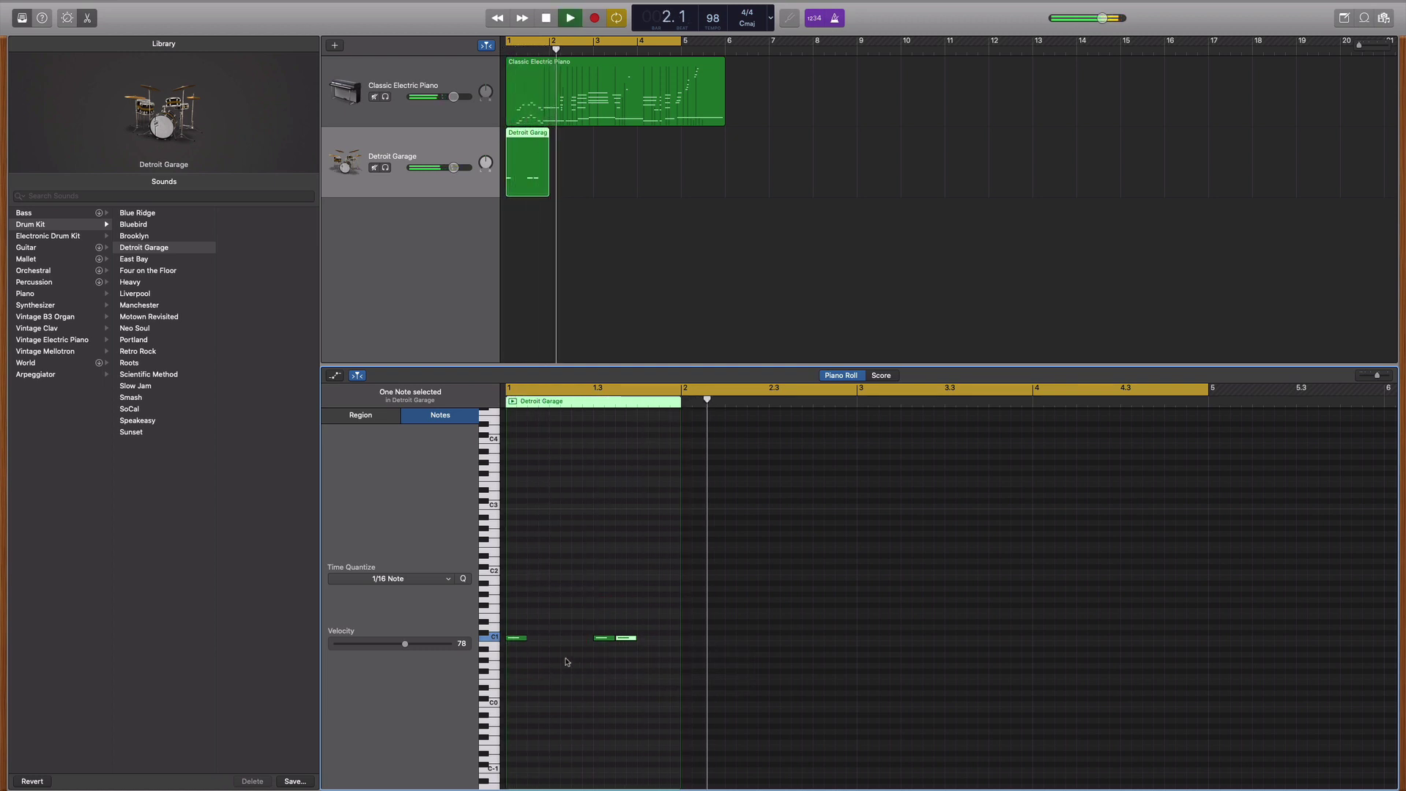
{"action": "key", "text": "space"}
Move the Detroit Garage region to bar 2 and play the song from the start
{"action": "mouse_move", "coordinate": [528, 140]}
{"action": "left_mouse_down"}
{"action": "mouse_move", "coordinate": [573, 135]}
{"action": "mouse_move", "coordinate": [567, 176]}
{"action": "left_mouse_up"}
{"action": "key", "text": "Return"}
{"action": "key", "text": "space"}
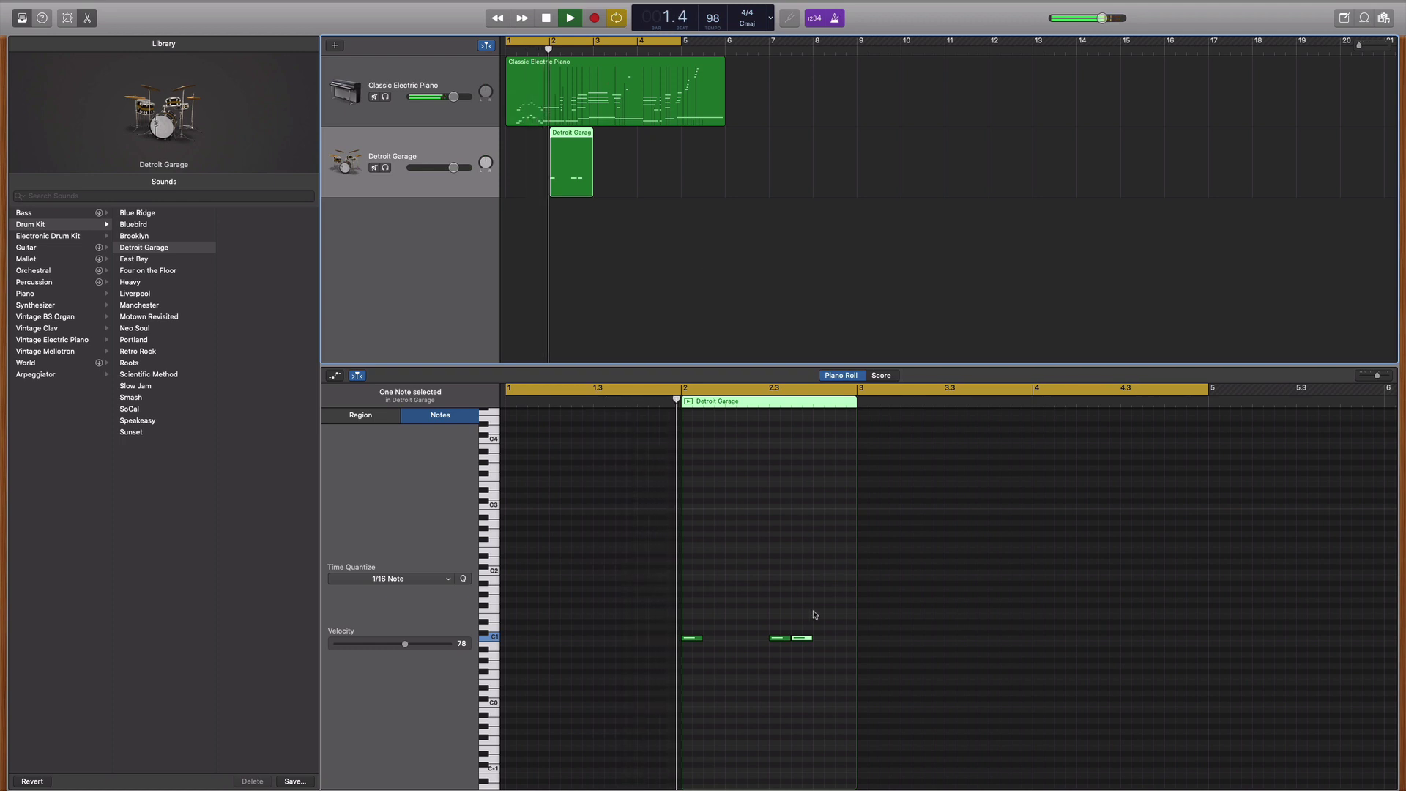
{"action": "key", "text": "space"}
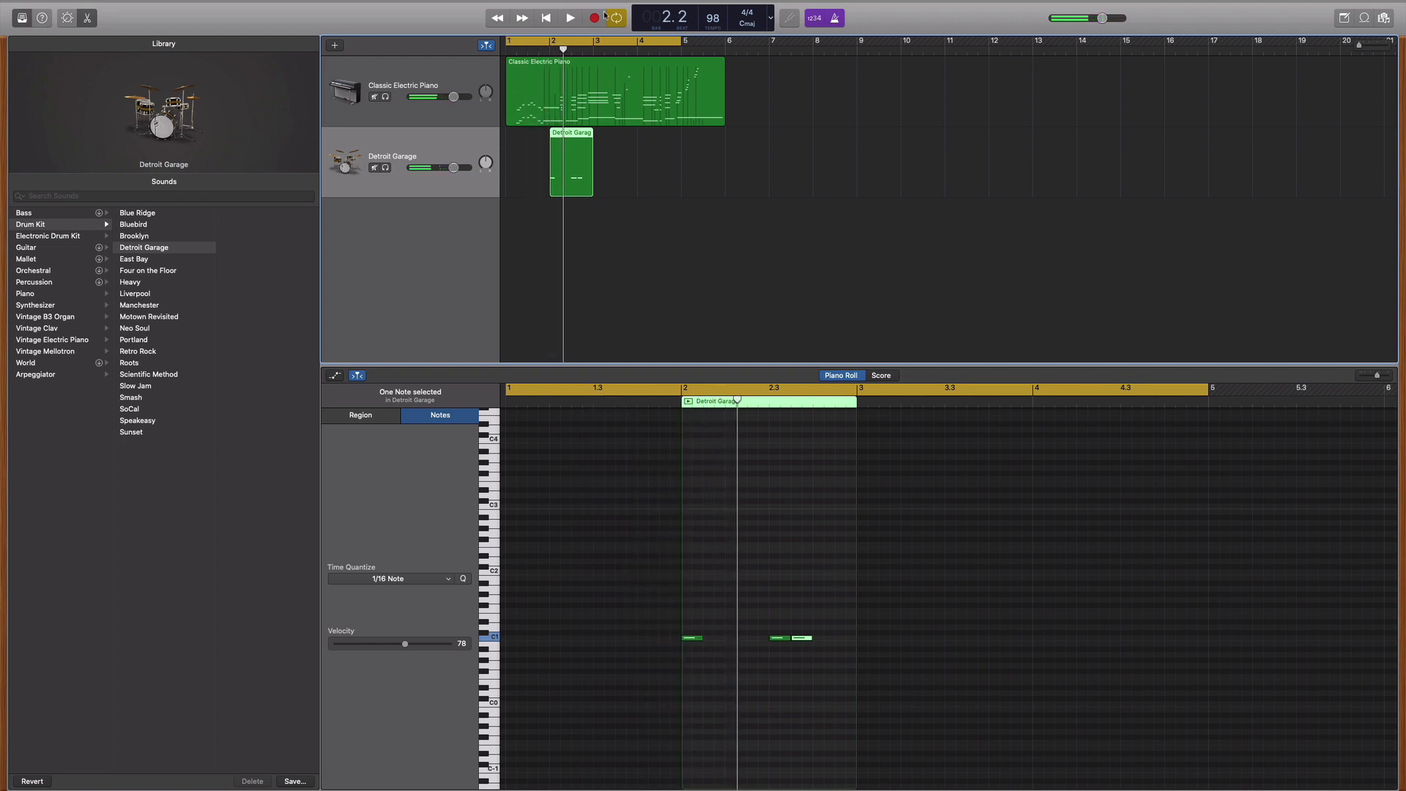
Turn on cycle mode with the loop range set to bars 2–3 and restart looped playback
{"action": "left_click", "coordinate": [615, 17]}
{"action": "left_click_drag", "start_coordinate": [508, 45], "coordinate": [552, 44]}
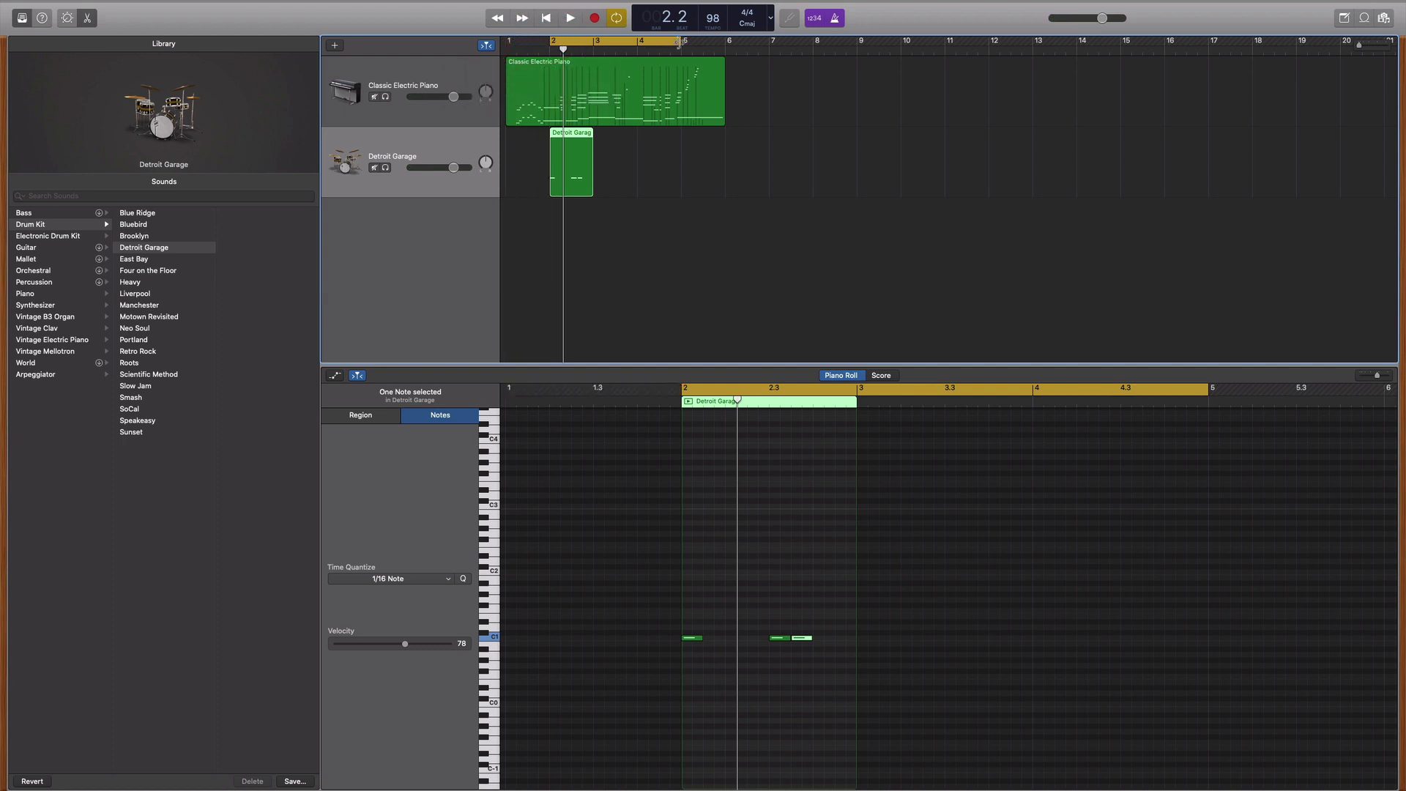
{"action": "left_click_drag", "start_coordinate": [683, 44], "coordinate": [596, 45]}
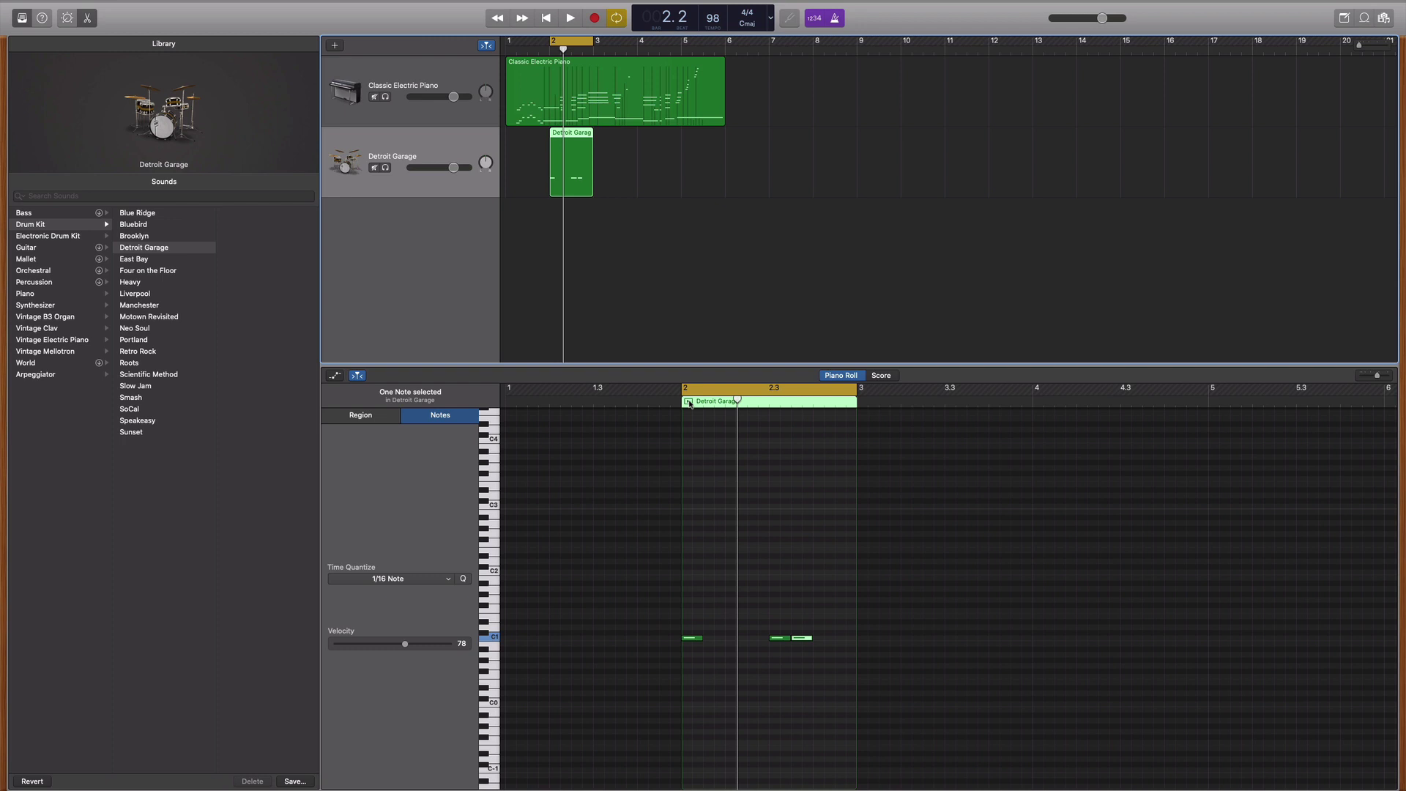
{"action": "left_click", "coordinate": [689, 402]}
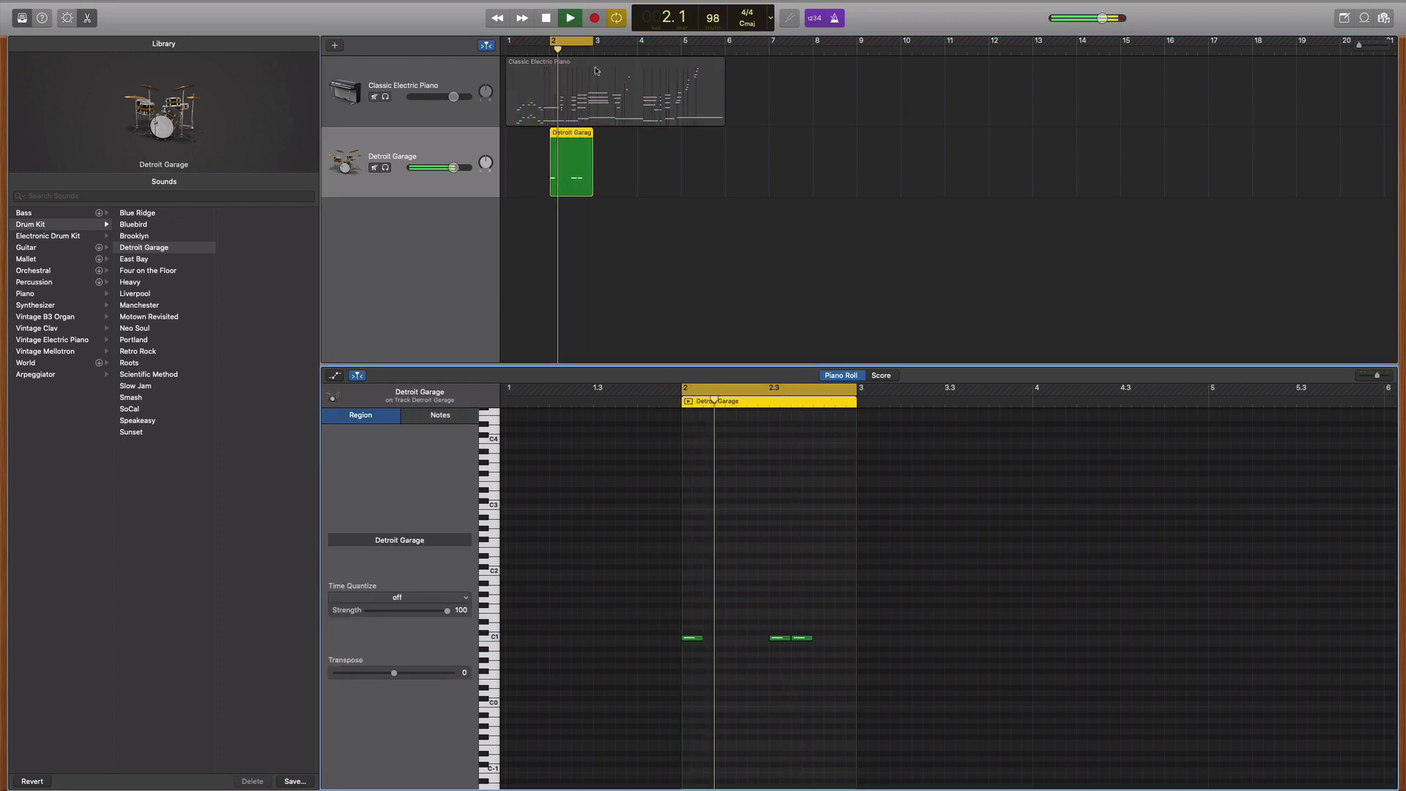
{"action": "left_click", "coordinate": [571, 60]}
{"action": "left_click", "coordinate": [570, 18]}
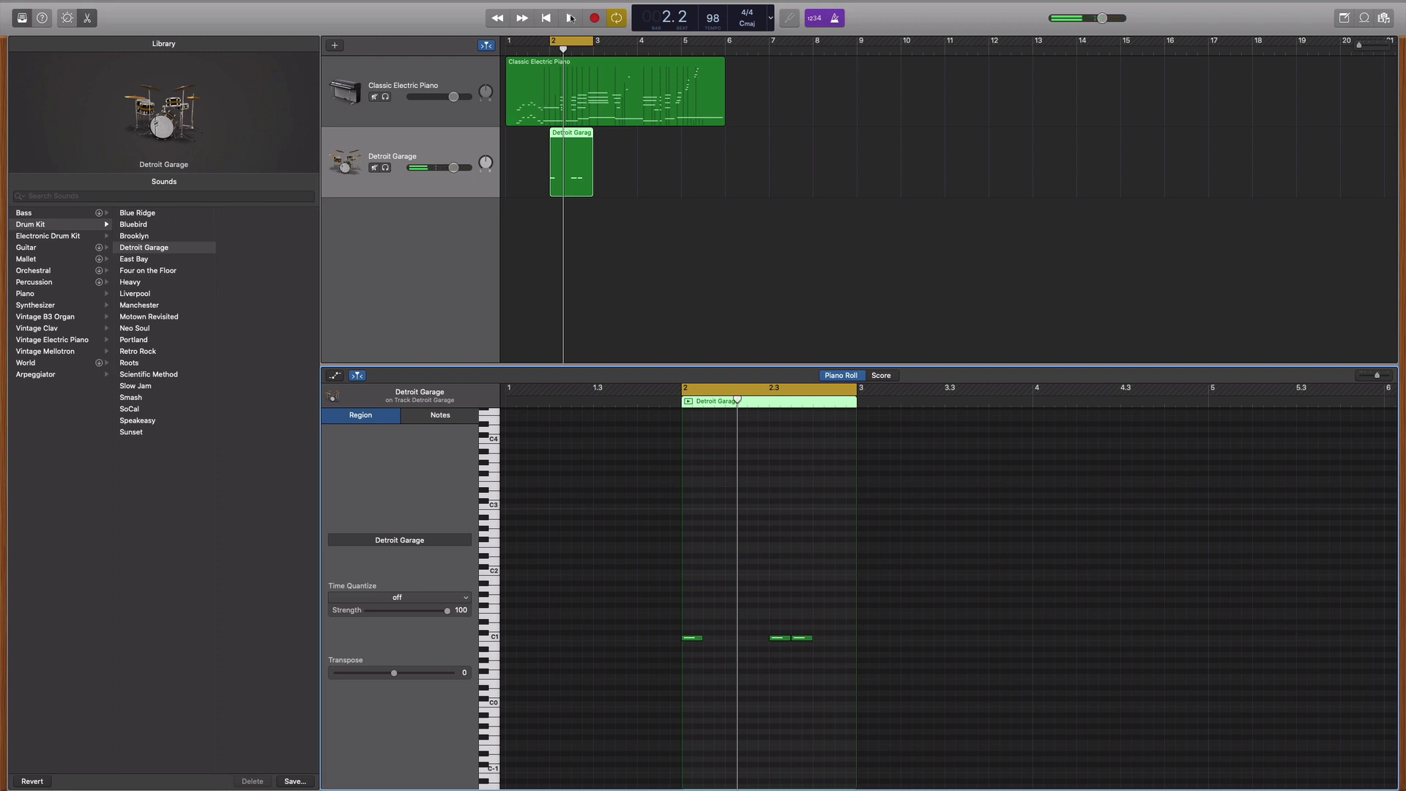
{"action": "left_click", "coordinate": [570, 18]}
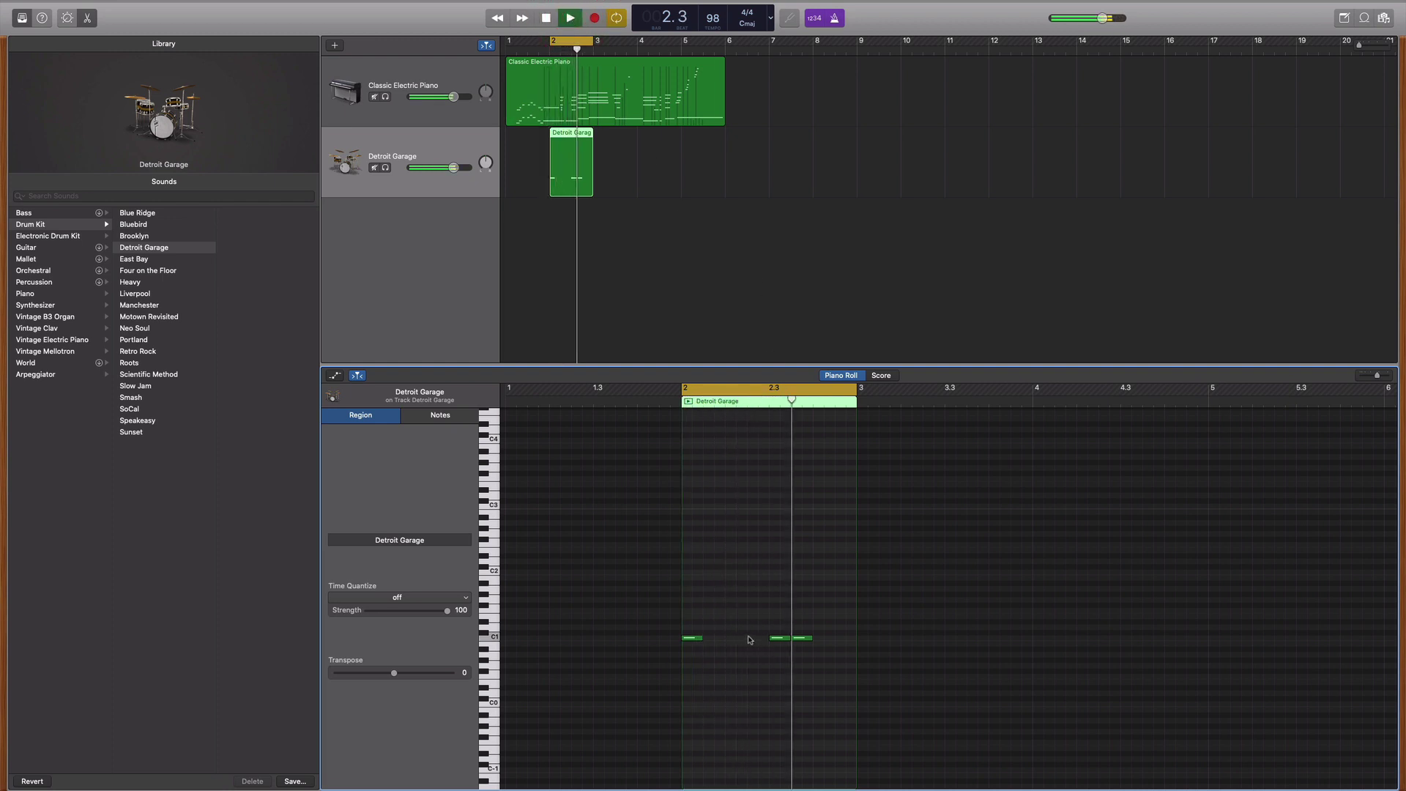
Add two notes above the kicks in bar 2 and reposition them onto lower rows
{"action": "left_click", "coordinate": [725, 616], "text": "super"}
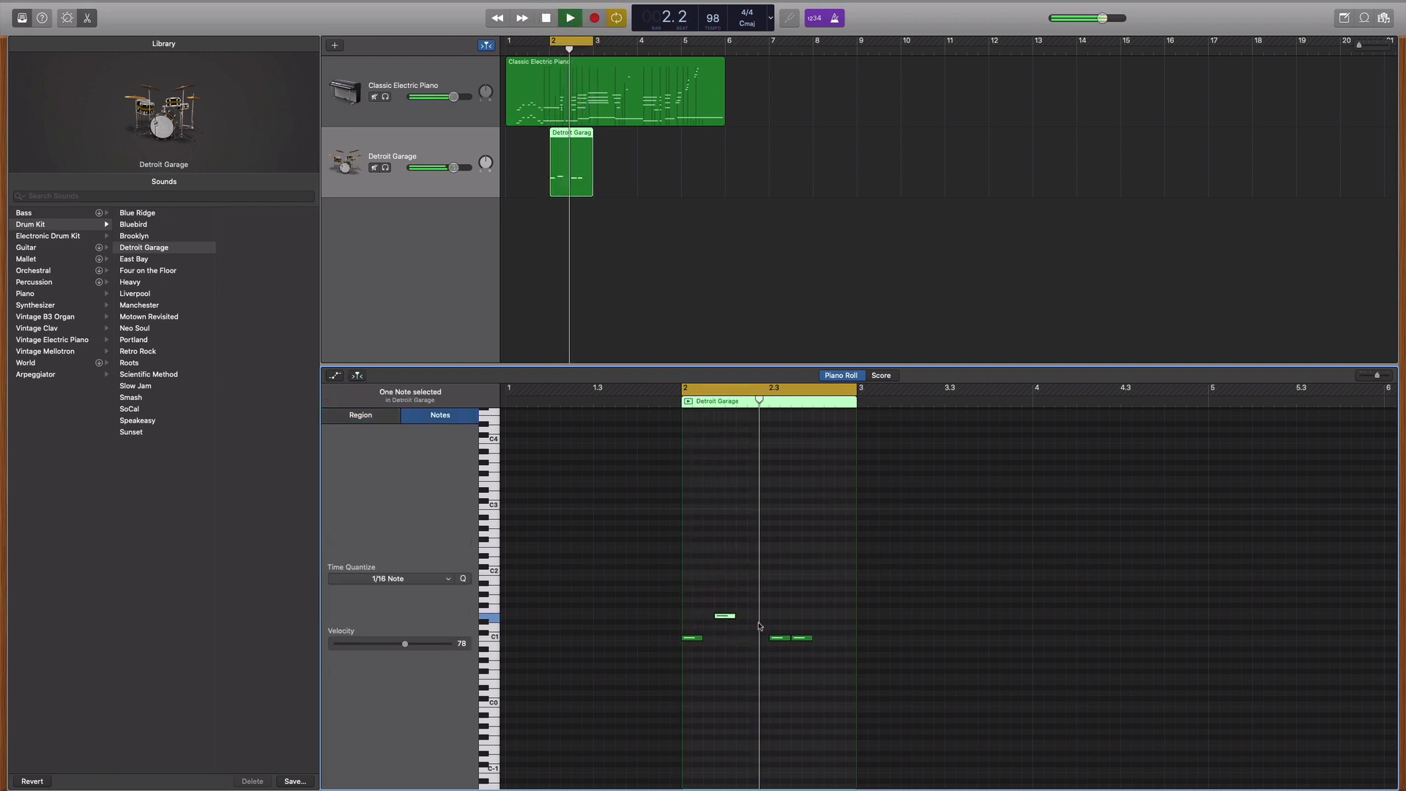
{"action": "left_click", "coordinate": [825, 616], "text": "super"}
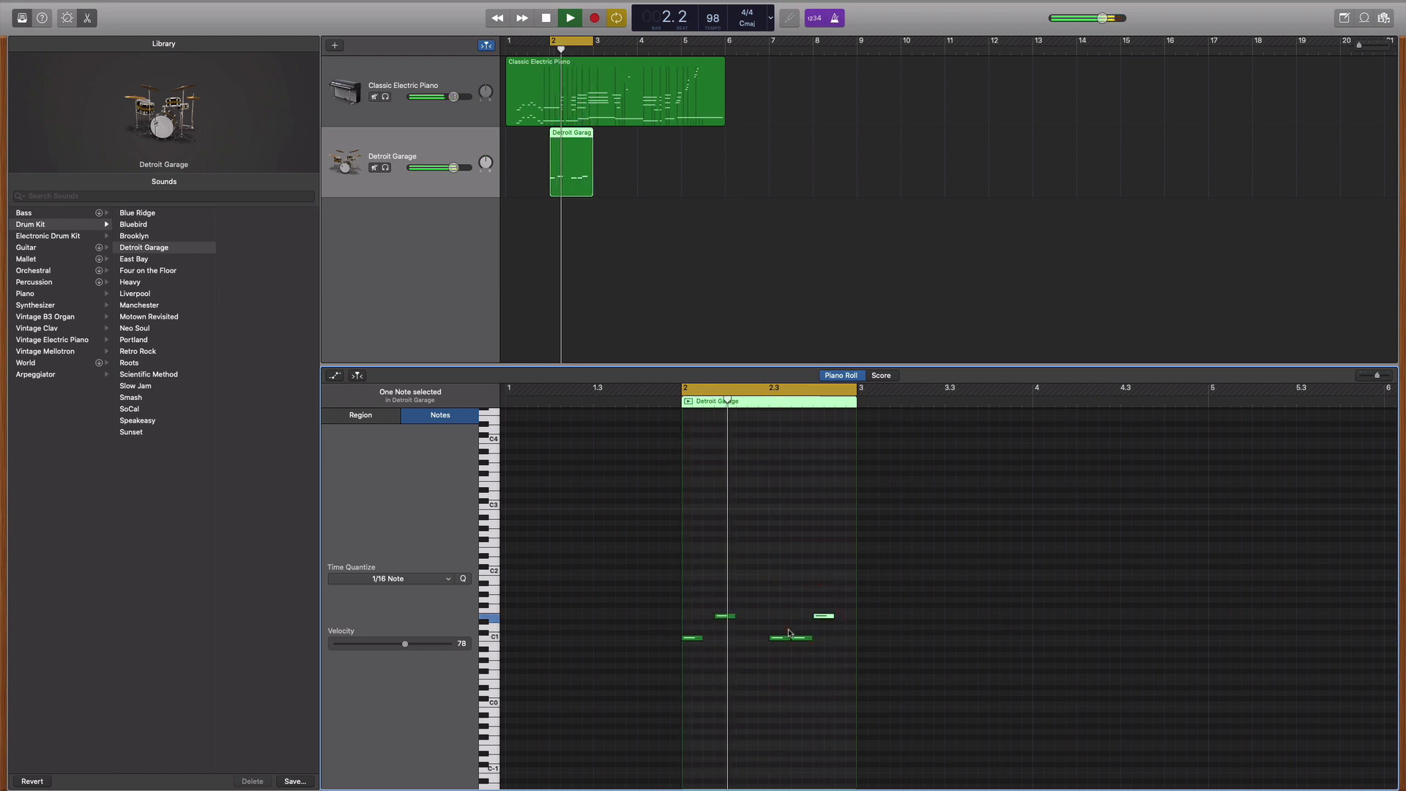
{"action": "left_click_drag", "start_coordinate": [725, 615], "coordinate": [732, 618]}
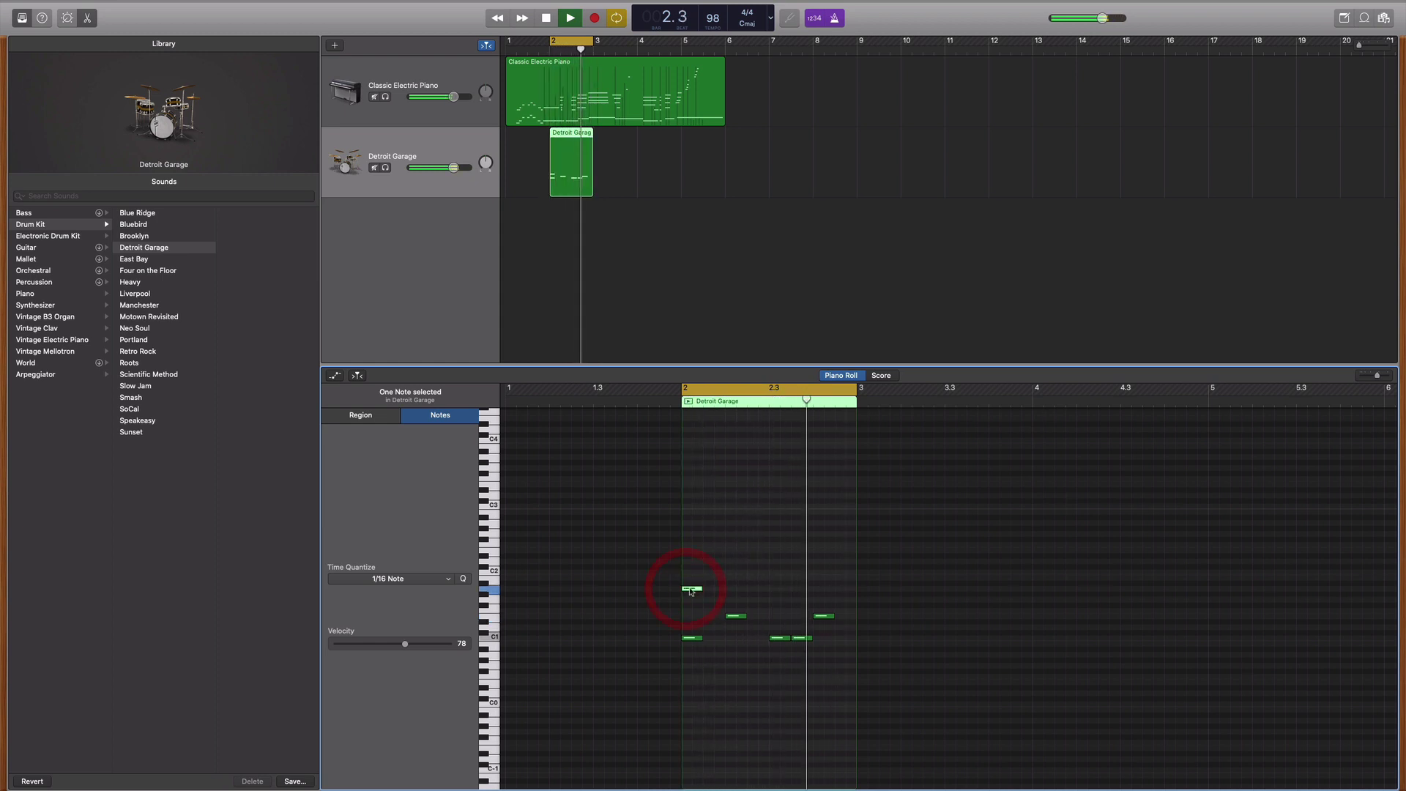
{"action": "left_click_drag", "start_coordinate": [692, 590], "coordinate": [720, 594]}
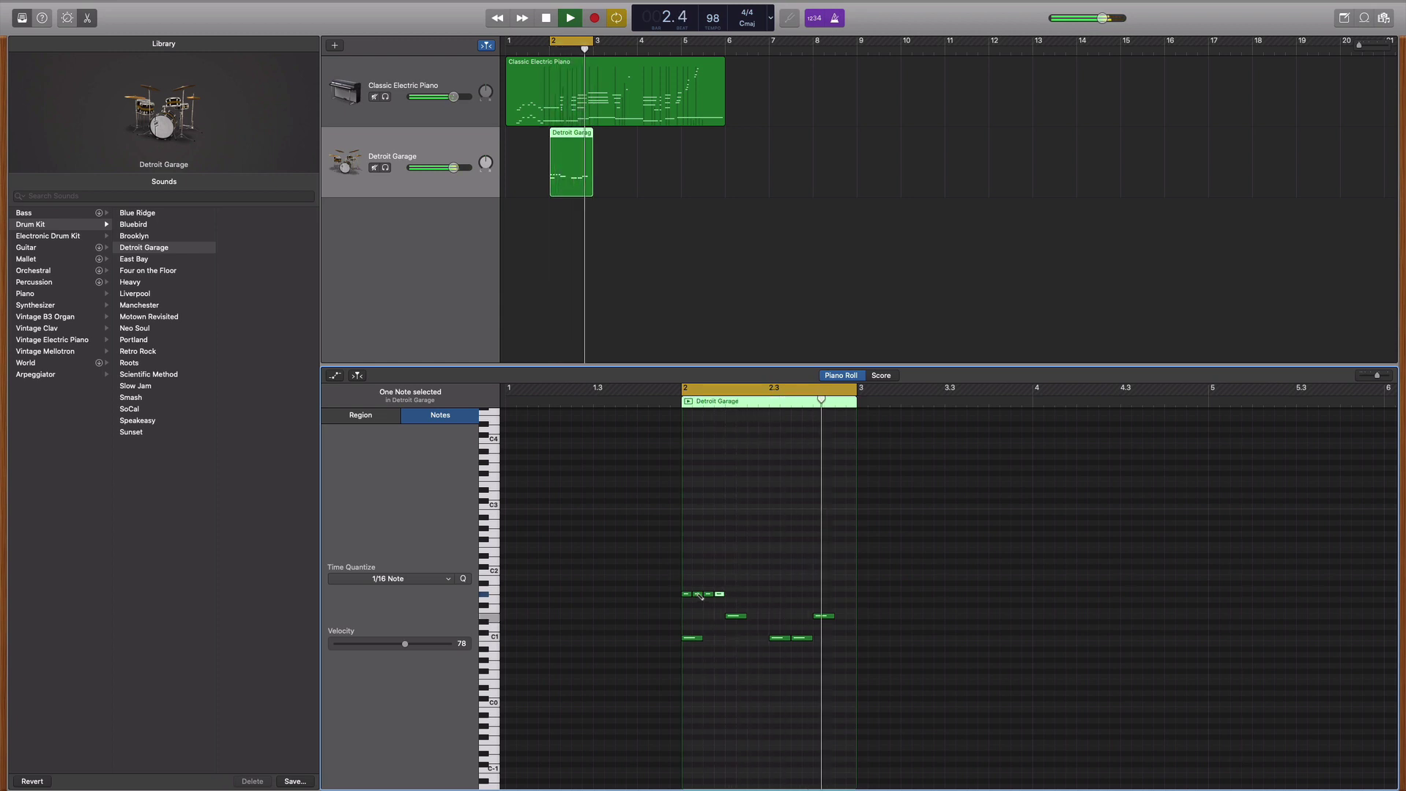
{"action": "left_click", "coordinate": [699, 594]}
{"action": "left_click_drag", "start_coordinate": [699, 595], "coordinate": [736, 617]}
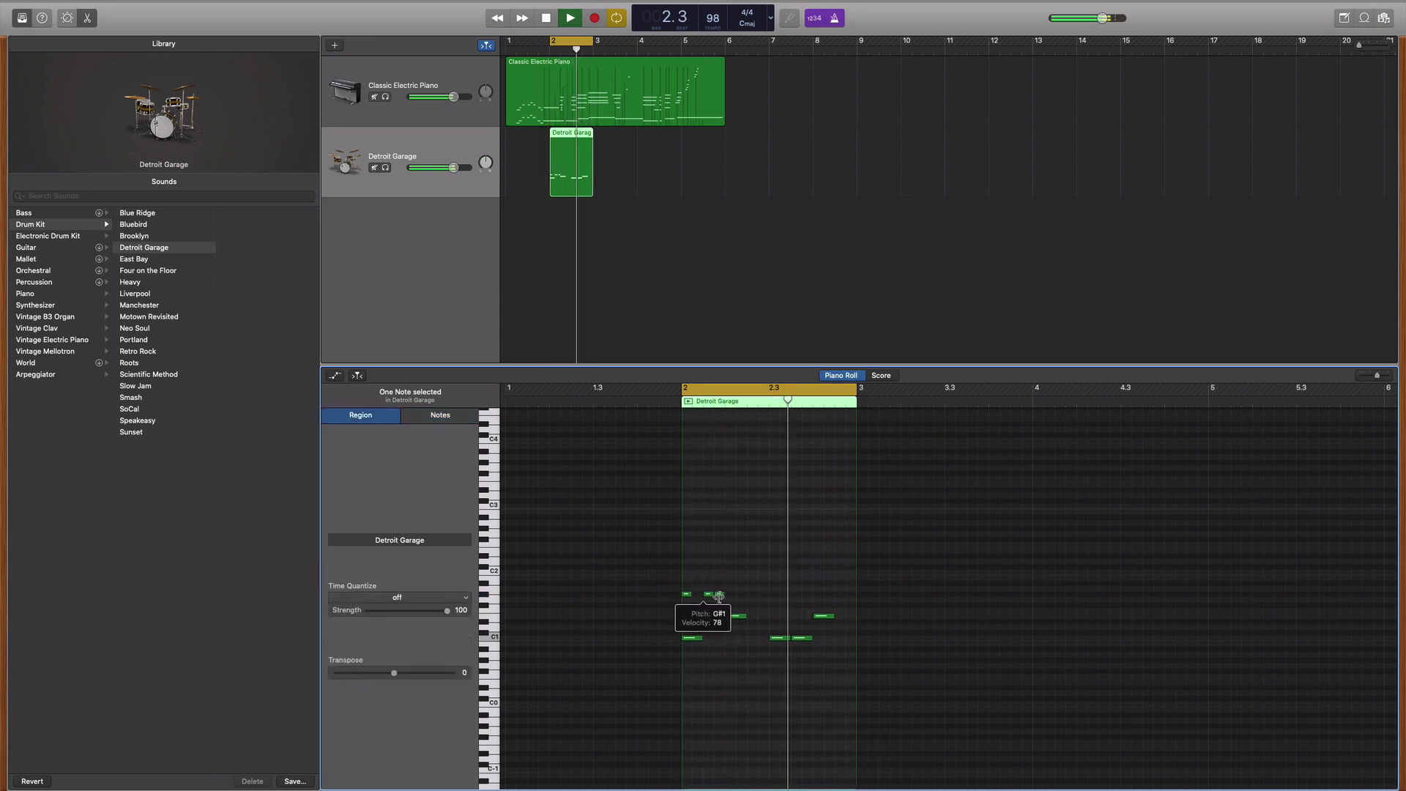
{"action": "left_click", "coordinate": [737, 599]}
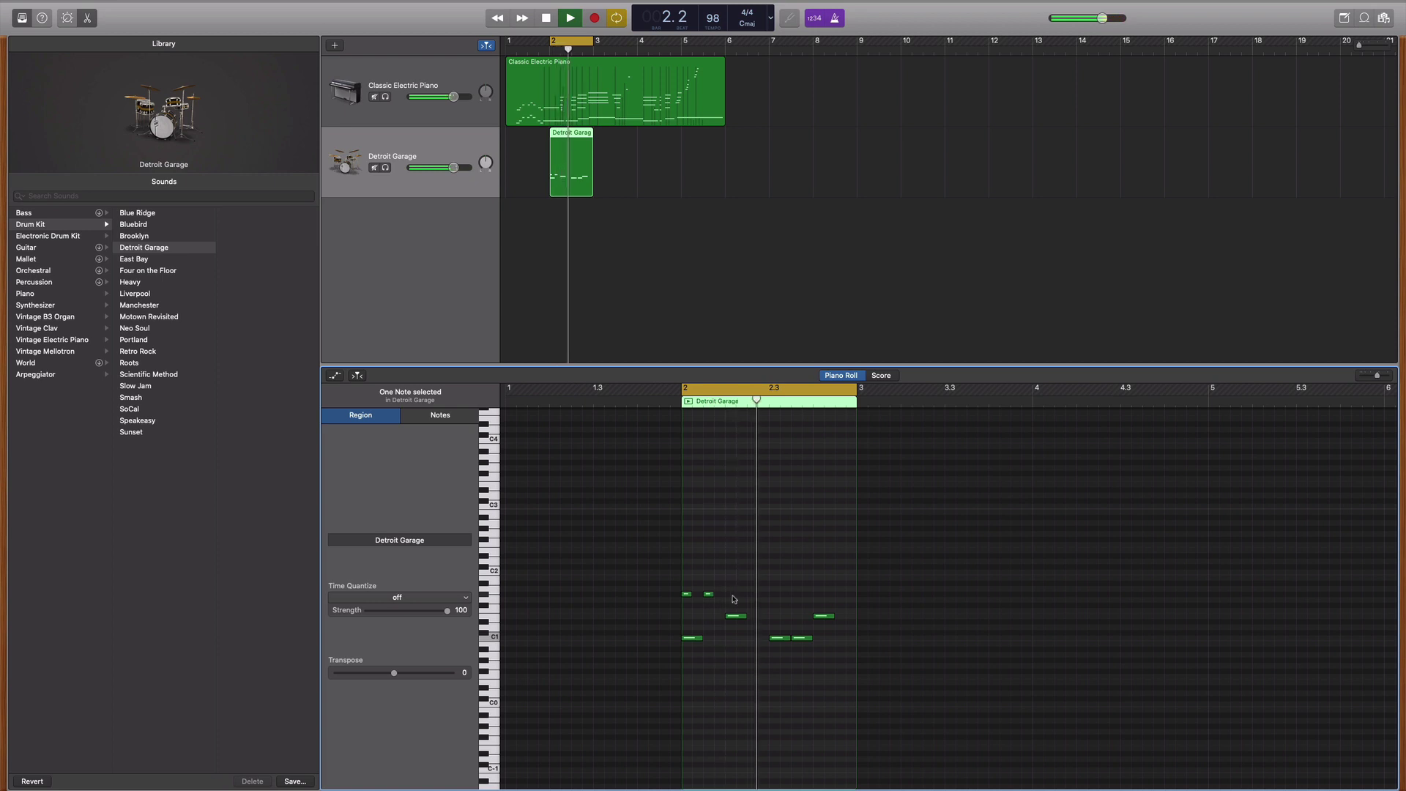
Add three short notes in the upper row plus a note raised above the C#2 row
{"action": "left_click", "coordinate": [730, 594], "text": "super"}
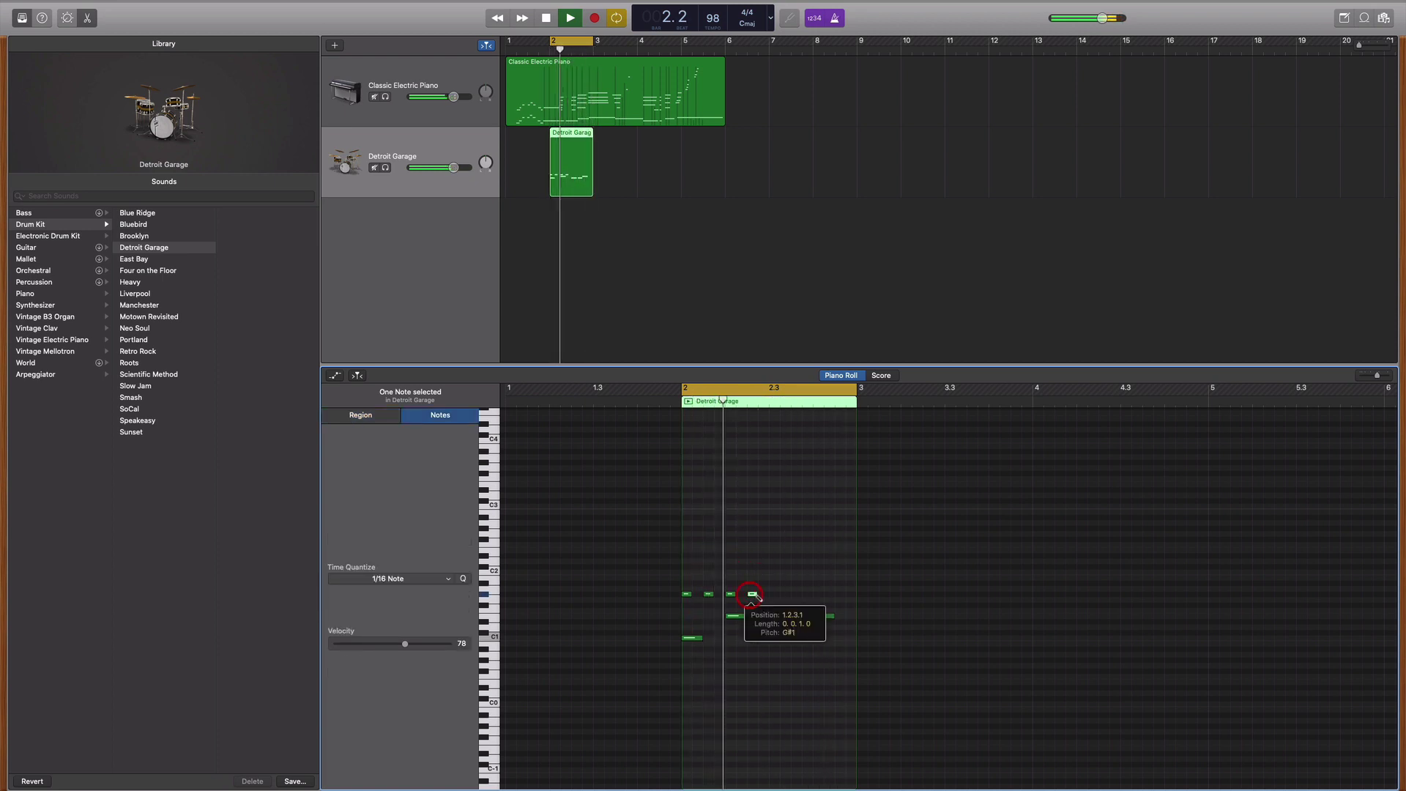
{"action": "left_click", "coordinate": [775, 595], "text": "super"}
{"action": "left_click", "coordinate": [818, 594], "text": "super"}
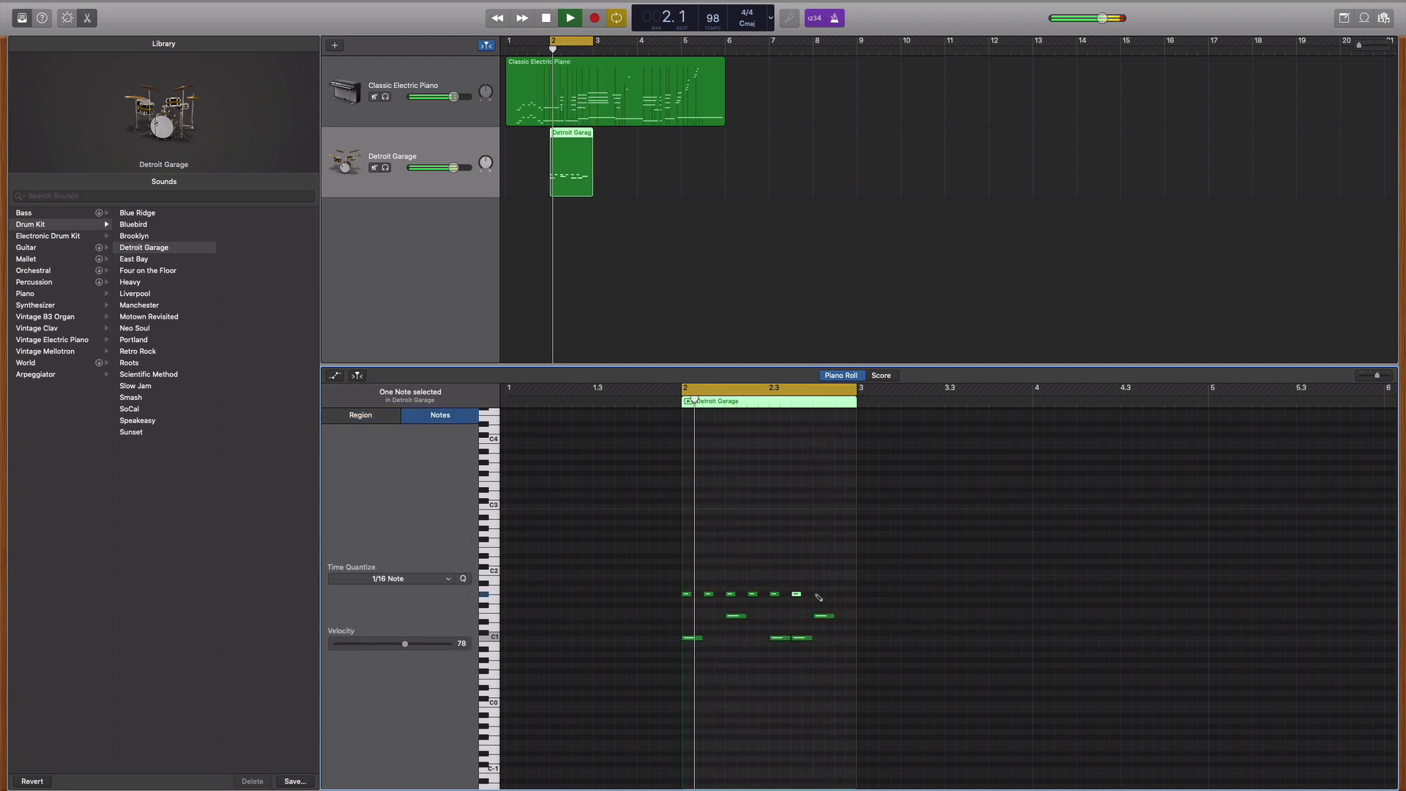
{"action": "left_click", "coordinate": [720, 571], "text": "super"}
{"action": "mouse_move", "coordinate": [721, 571]}
{"action": "left_mouse_down"}
{"action": "mouse_move", "coordinate": [720, 544]}
{"action": "mouse_move", "coordinate": [685, 542]}
{"action": "left_mouse_up"}
Add F#2 notes at velocity 48 and make one single note very soft at velocity 22
{"action": "left_click", "coordinate": [730, 539], "text": "super"}
{"action": "left_click", "coordinate": [774, 539], "text": "super"}
{"action": "left_click", "coordinate": [818, 540], "text": "super"}
{"action": "left_click_drag", "start_coordinate": [659, 518], "coordinate": [836, 550]}
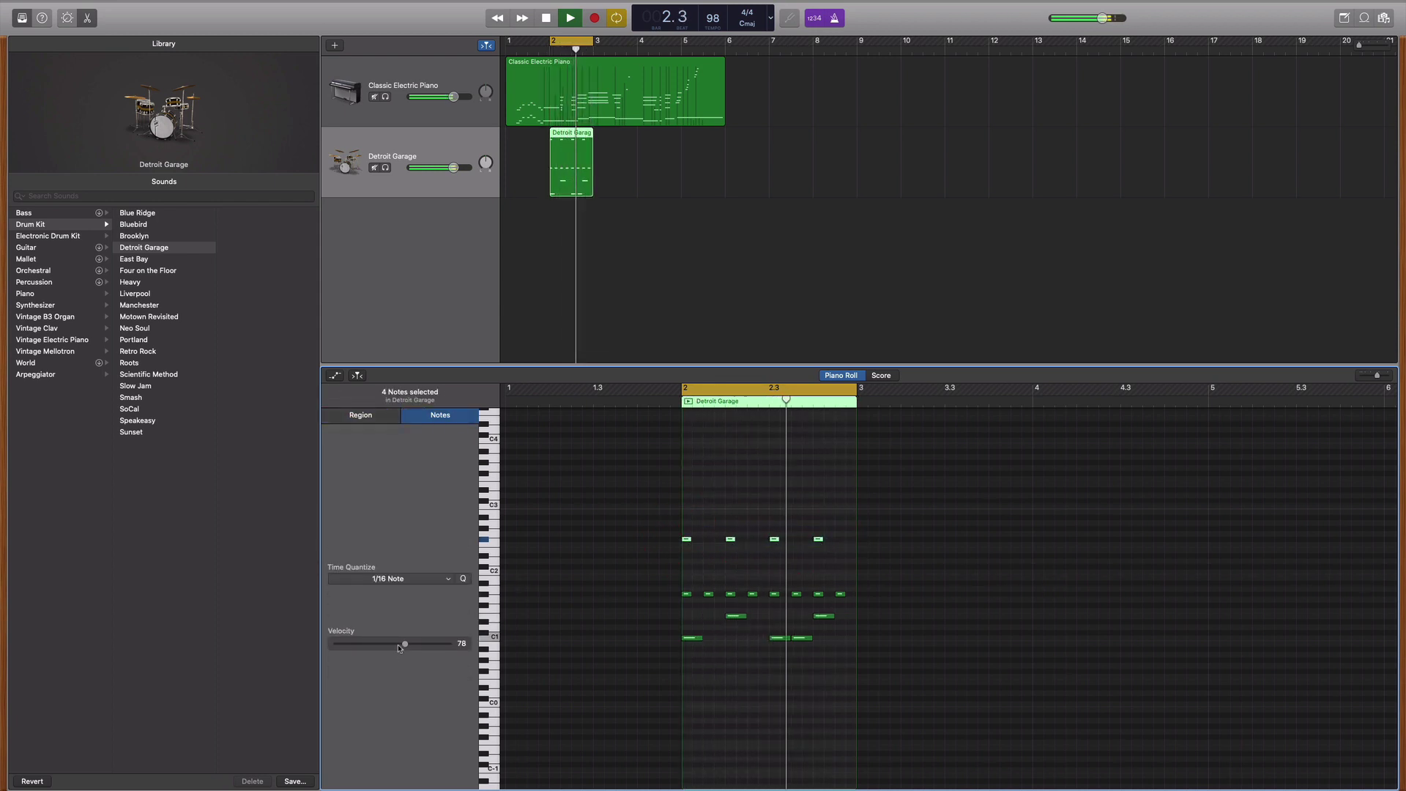
{"action": "left_click_drag", "start_coordinate": [405, 645], "coordinate": [379, 644]}
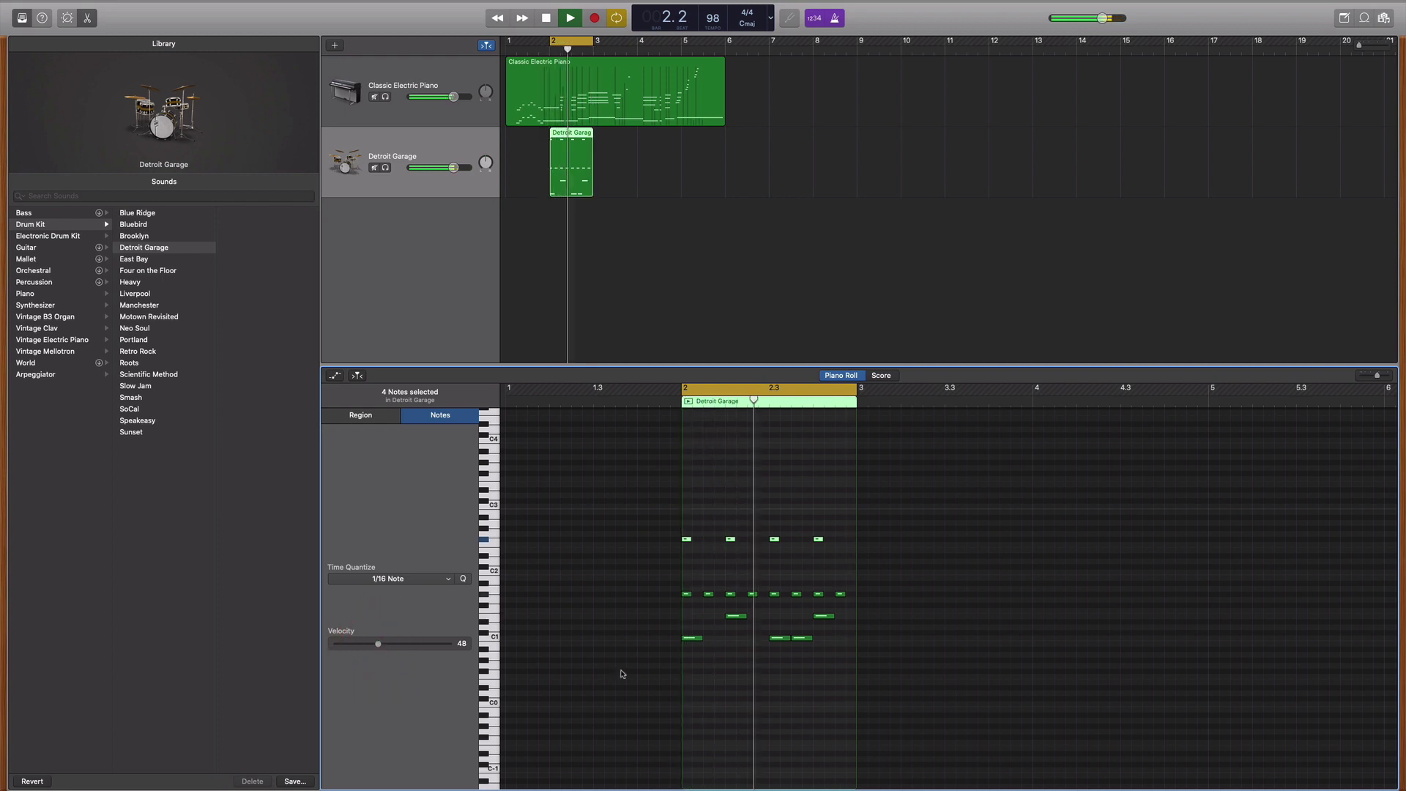
{"action": "left_click", "coordinate": [766, 616]}
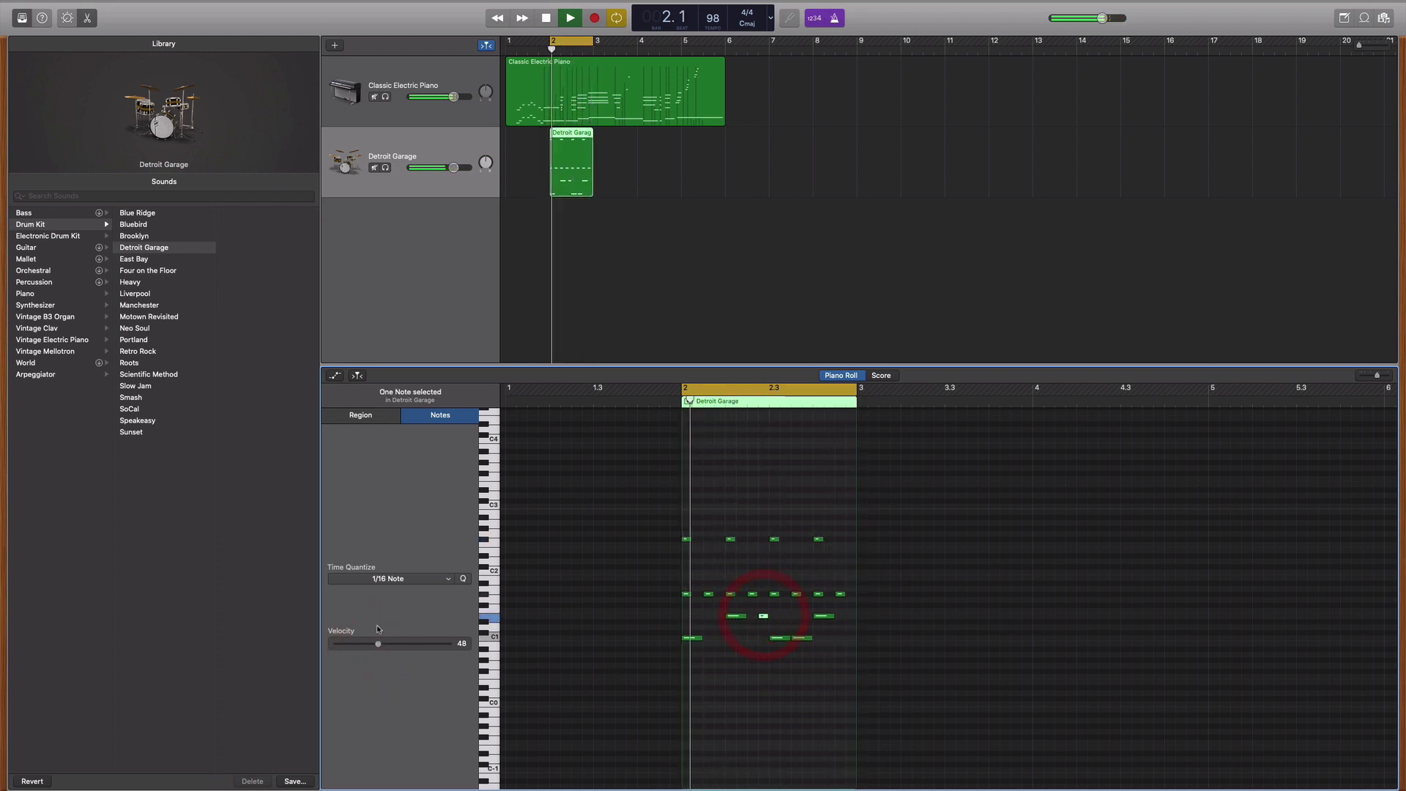
{"action": "left_click_drag", "start_coordinate": [379, 644], "coordinate": [353, 645]}
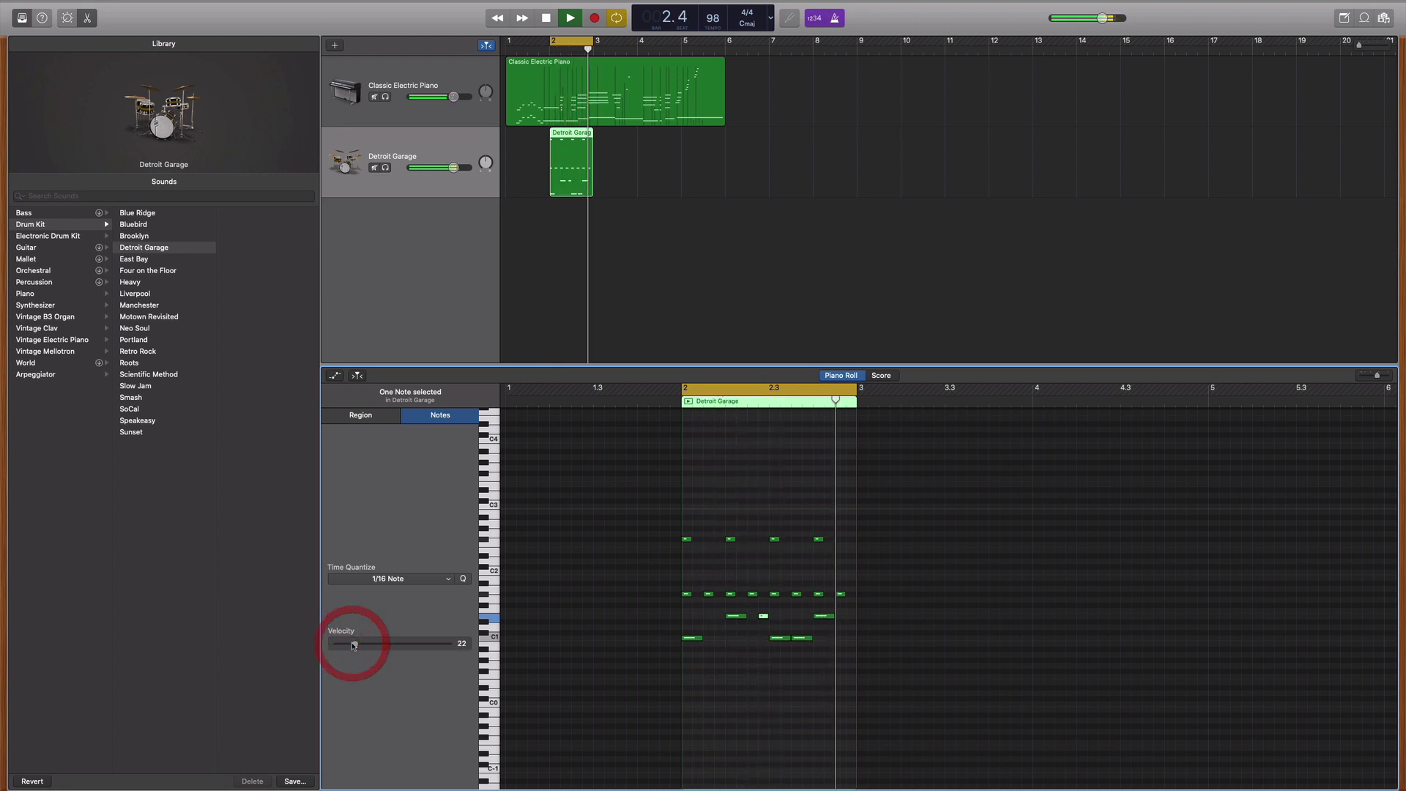
{"action": "key", "text": "space"}
{"action": "left_click", "coordinate": [759, 642]}
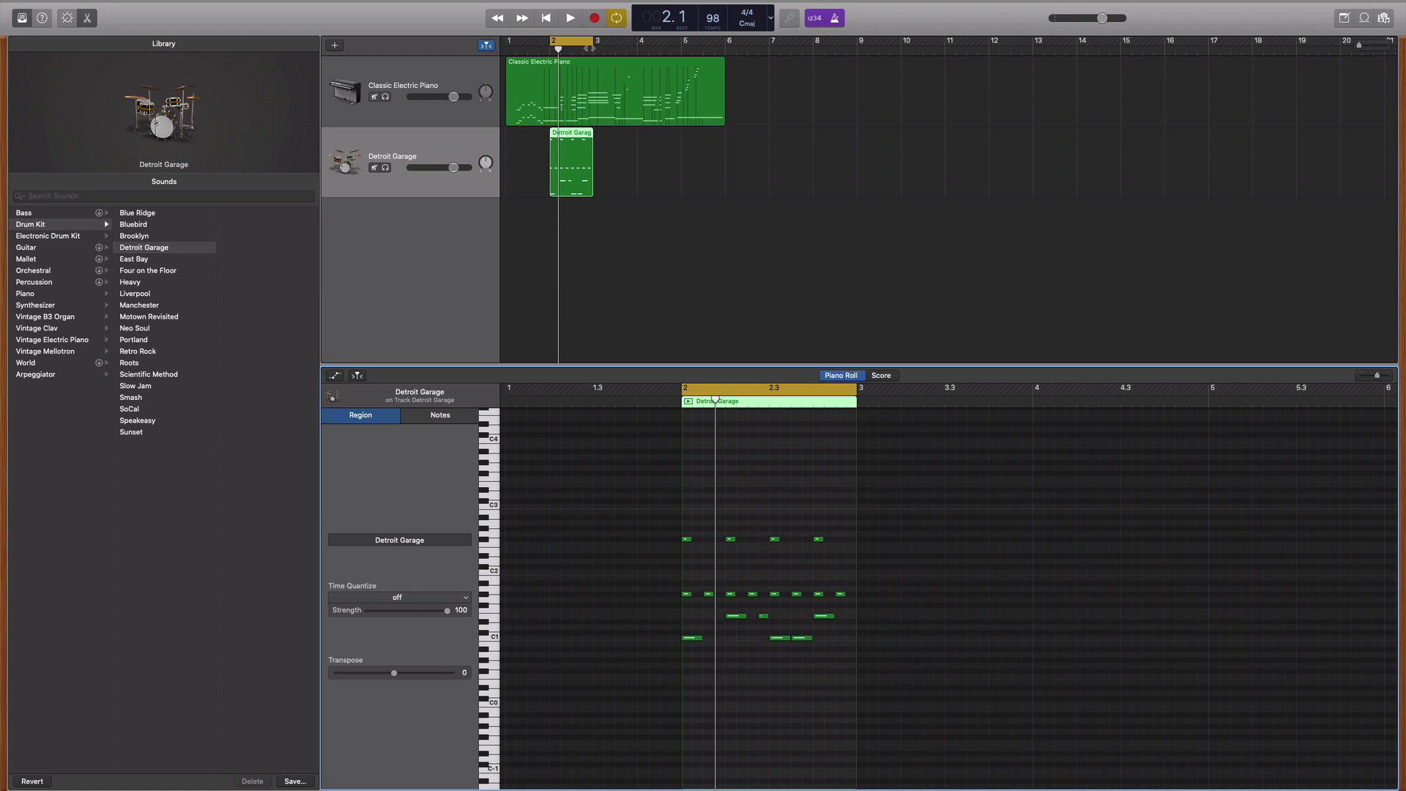
Stretch the cycle range to cover bars 1 through 6
{"action": "left_click_drag", "start_coordinate": [553, 42], "coordinate": [509, 42]}
{"action": "left_click_drag", "start_coordinate": [593, 41], "coordinate": [724, 41]}
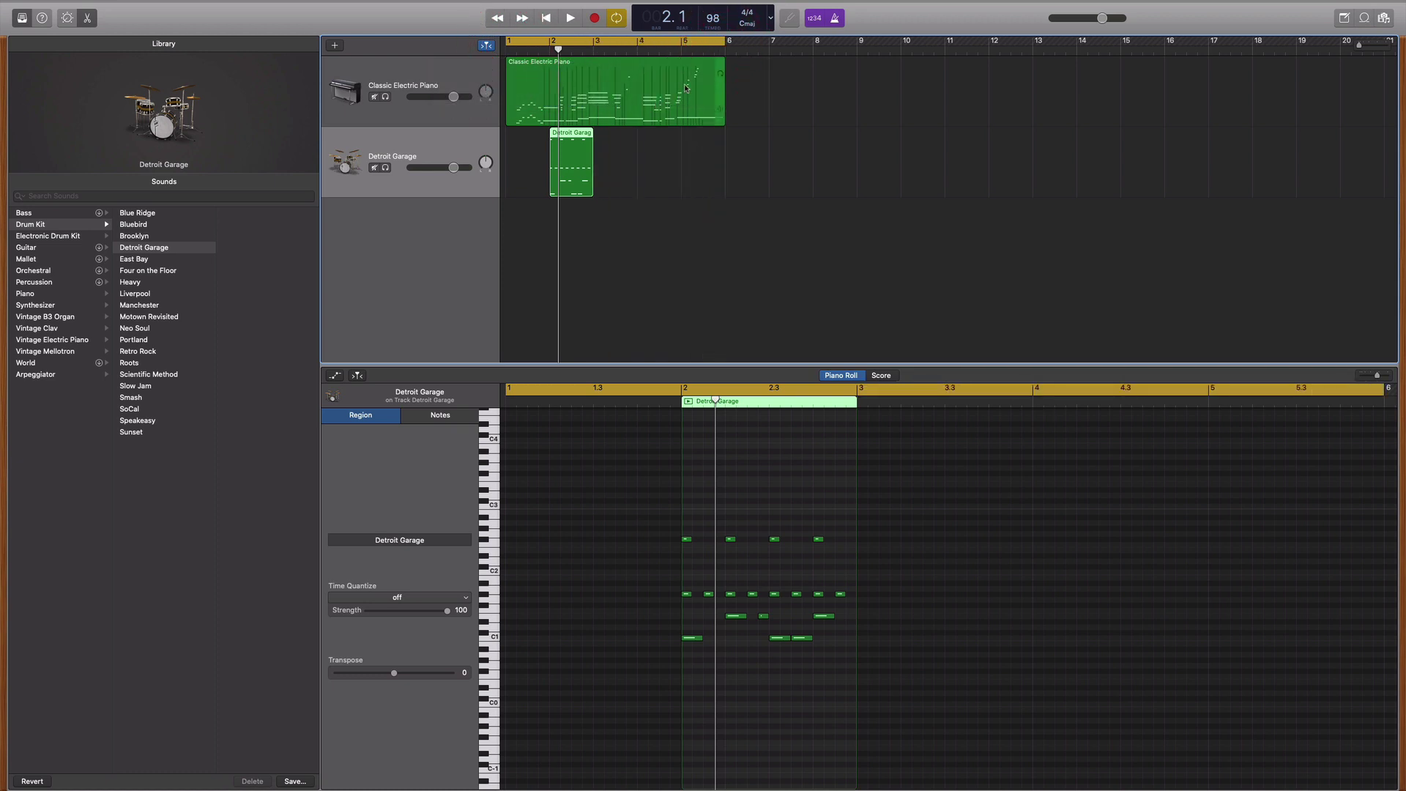
{"action": "left_click", "coordinate": [572, 132]}
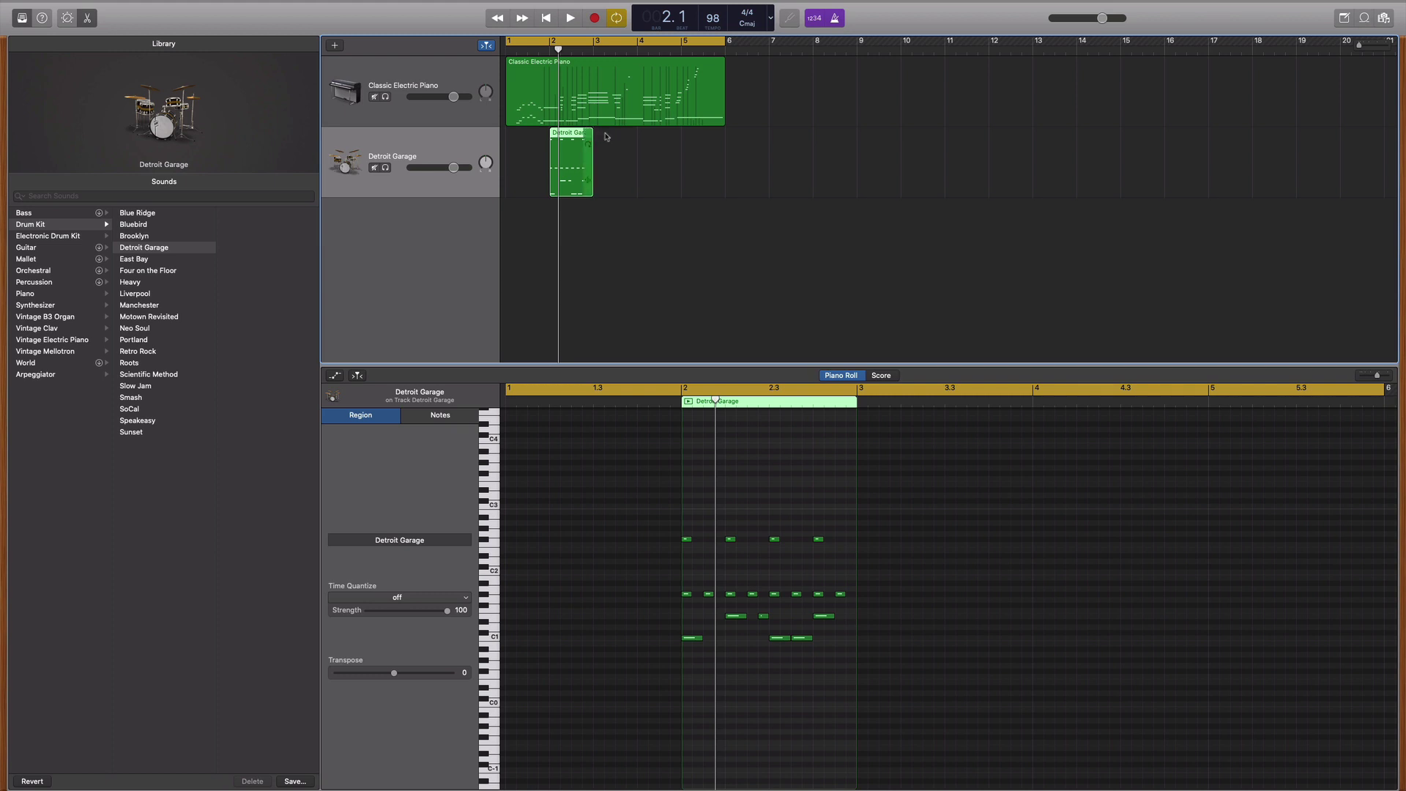
Loop the Detroit Garage region out to bar 6 and play the song from the beginning
{"action": "left_click_drag", "start_coordinate": [603, 133], "coordinate": [727, 142]}
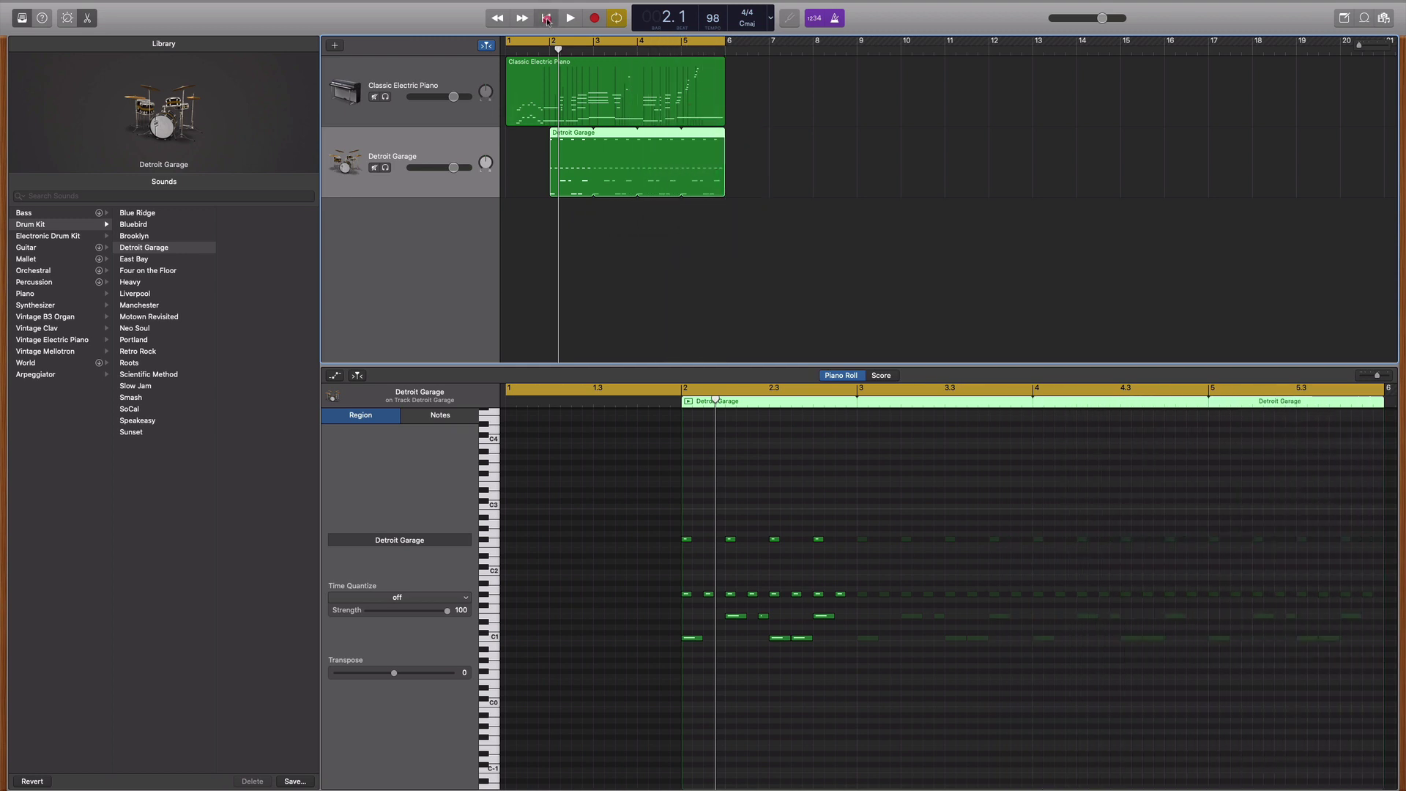
{"action": "left_click", "coordinate": [570, 19]}
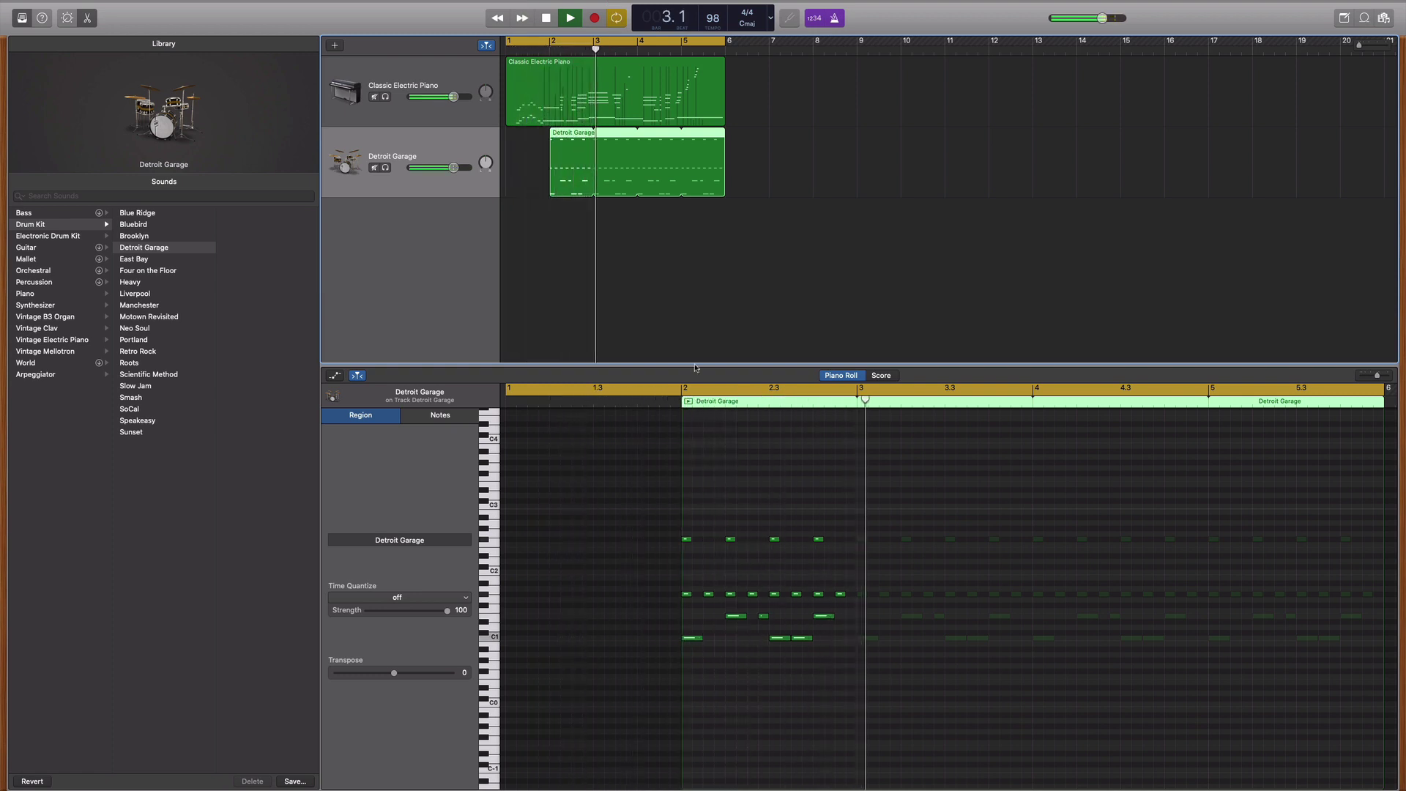
{"action": "left_click_drag", "start_coordinate": [837, 568], "coordinate": [679, 528]}
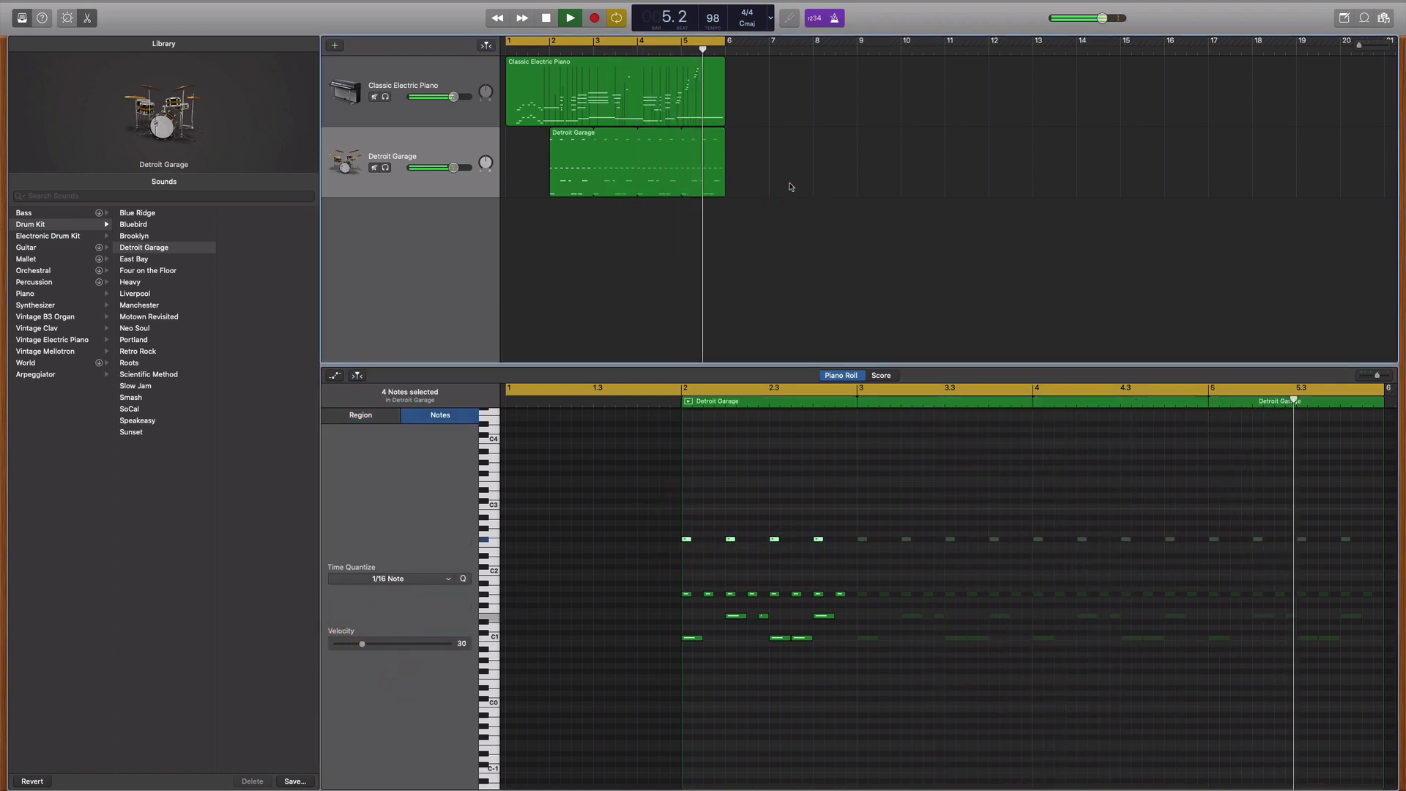
{"action": "key", "text": "Return"}
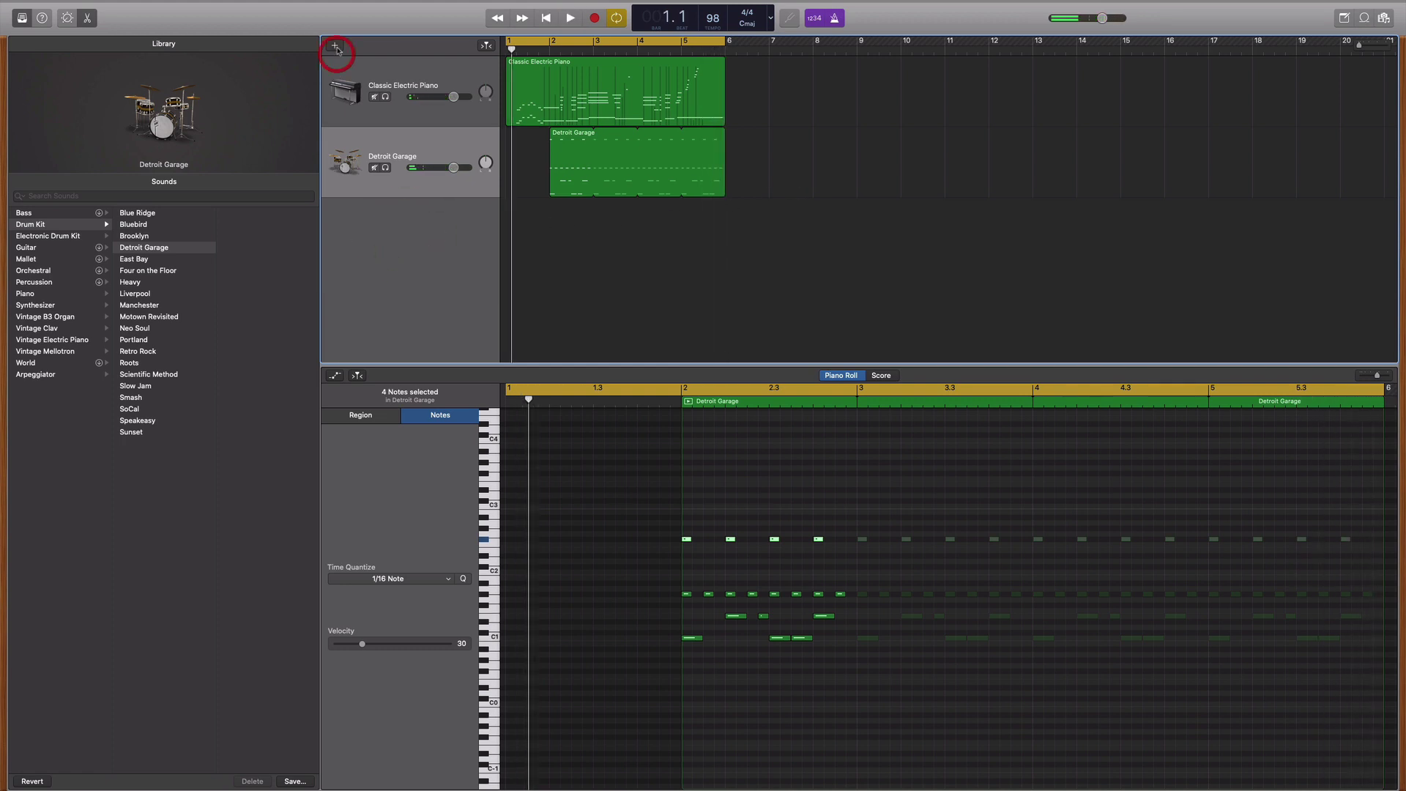
Add a third software instrument track to the song
{"action": "left_click", "coordinate": [335, 45]}
{"action": "left_click", "coordinate": [538, 83]}
{"action": "left_click", "coordinate": [908, 221]}
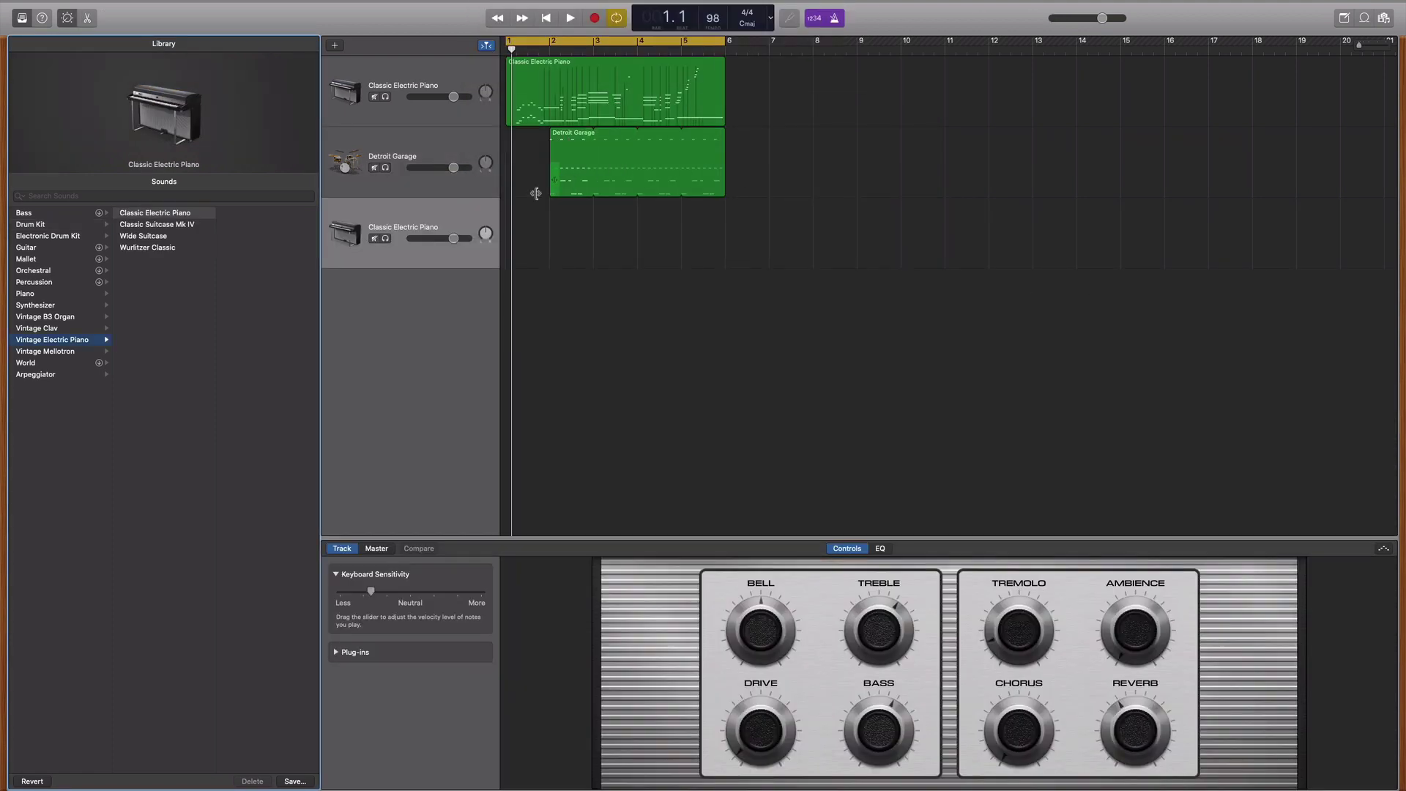
Create an empty MIDI region at bar 2 on the third track, then toggle the Library off and on
{"action": "right_click", "coordinate": [521, 214]}
{"action": "left_click", "coordinate": [674, 229]}
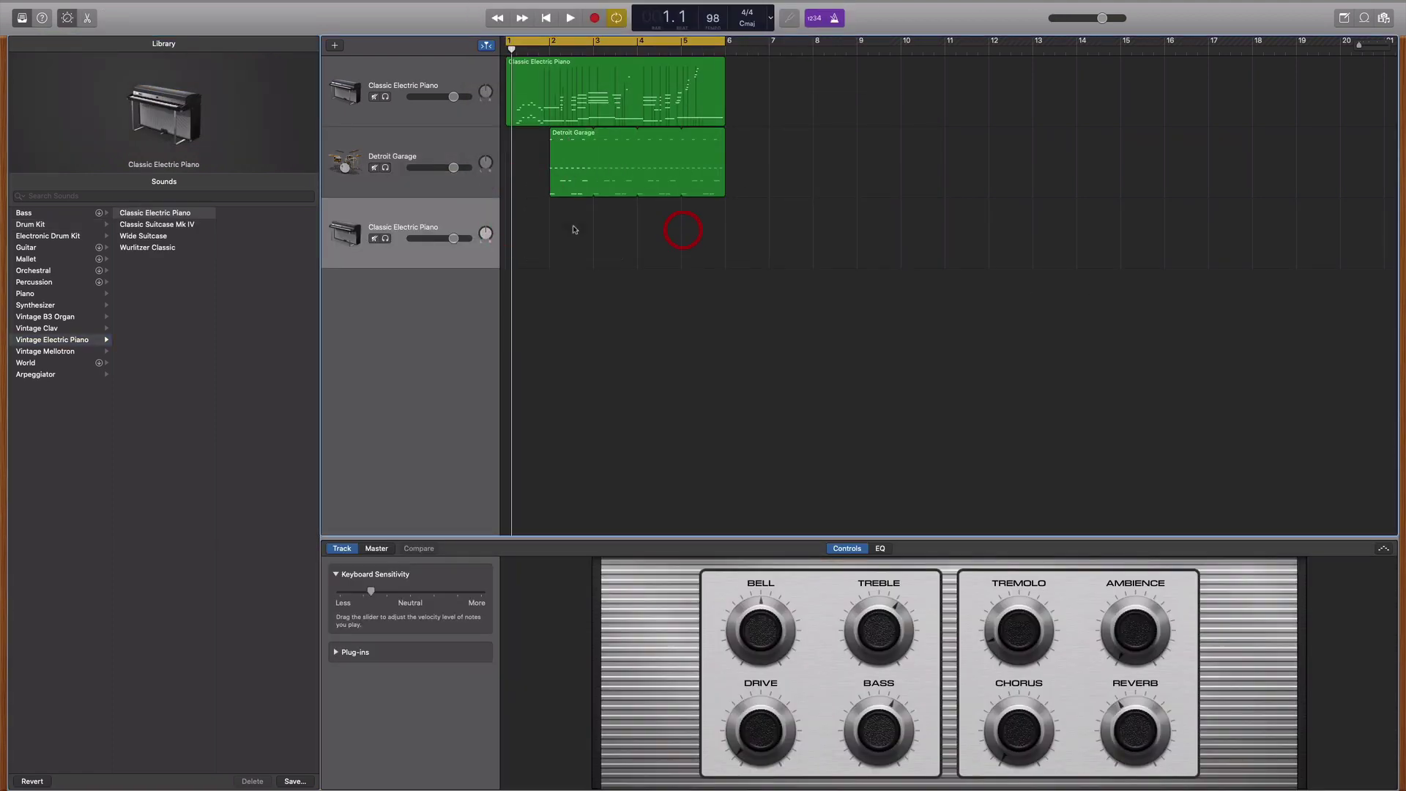
{"action": "right_click", "coordinate": [572, 208]}
{"action": "left_click", "coordinate": [605, 216]}
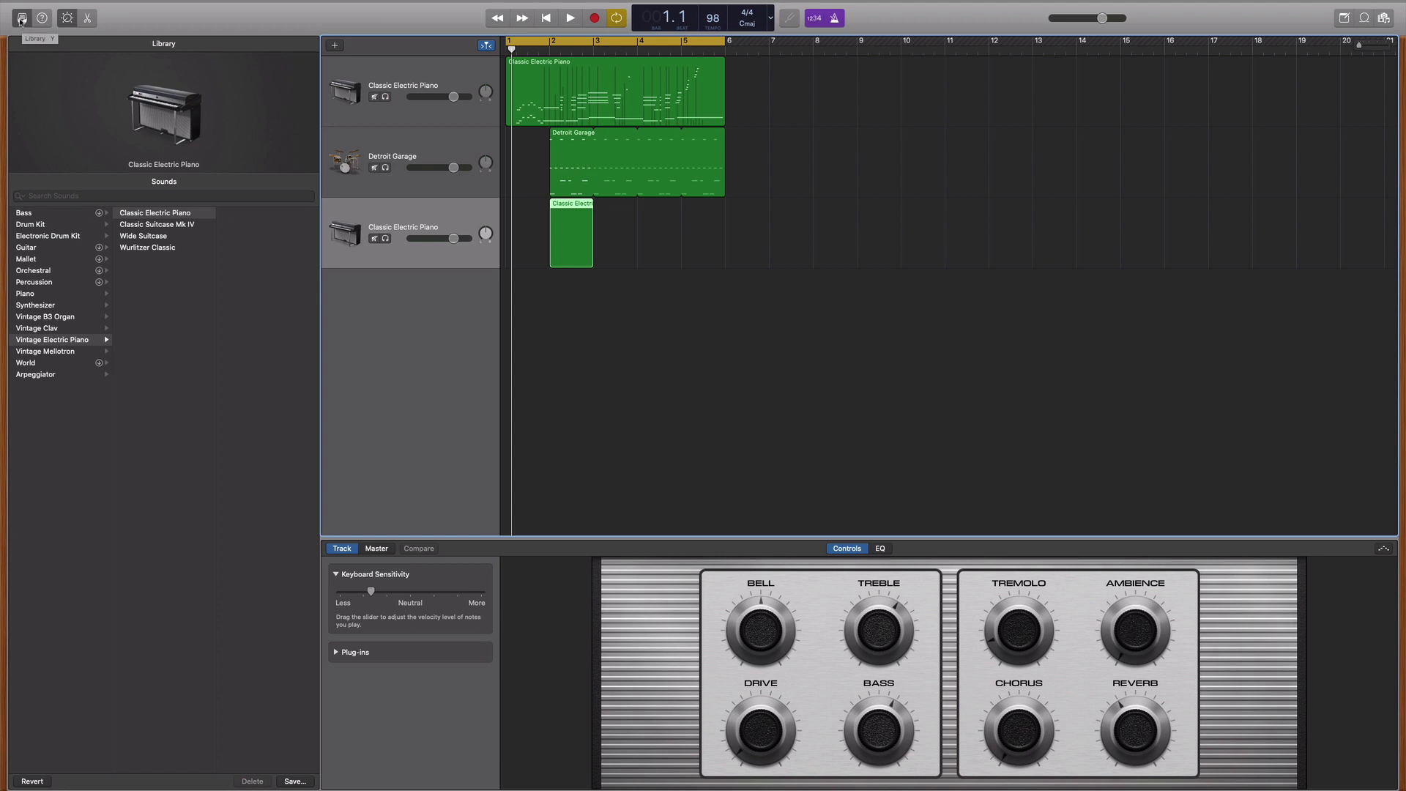
{"action": "left_click", "coordinate": [21, 17]}
{"action": "left_click", "coordinate": [20, 18]}
{"action": "left_click", "coordinate": [21, 17]}
{"action": "left_click", "coordinate": [20, 17]}
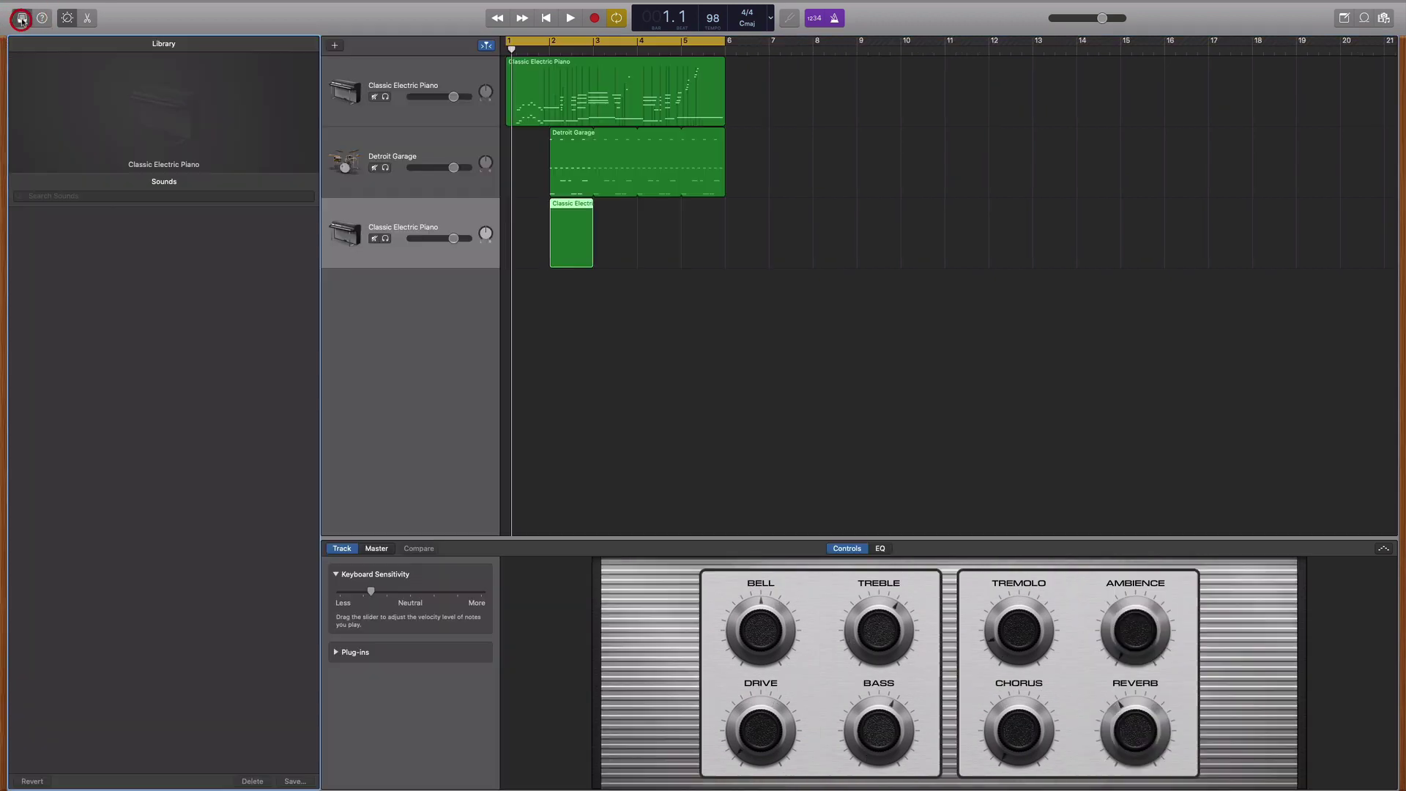
{"action": "left_click", "coordinate": [22, 17]}
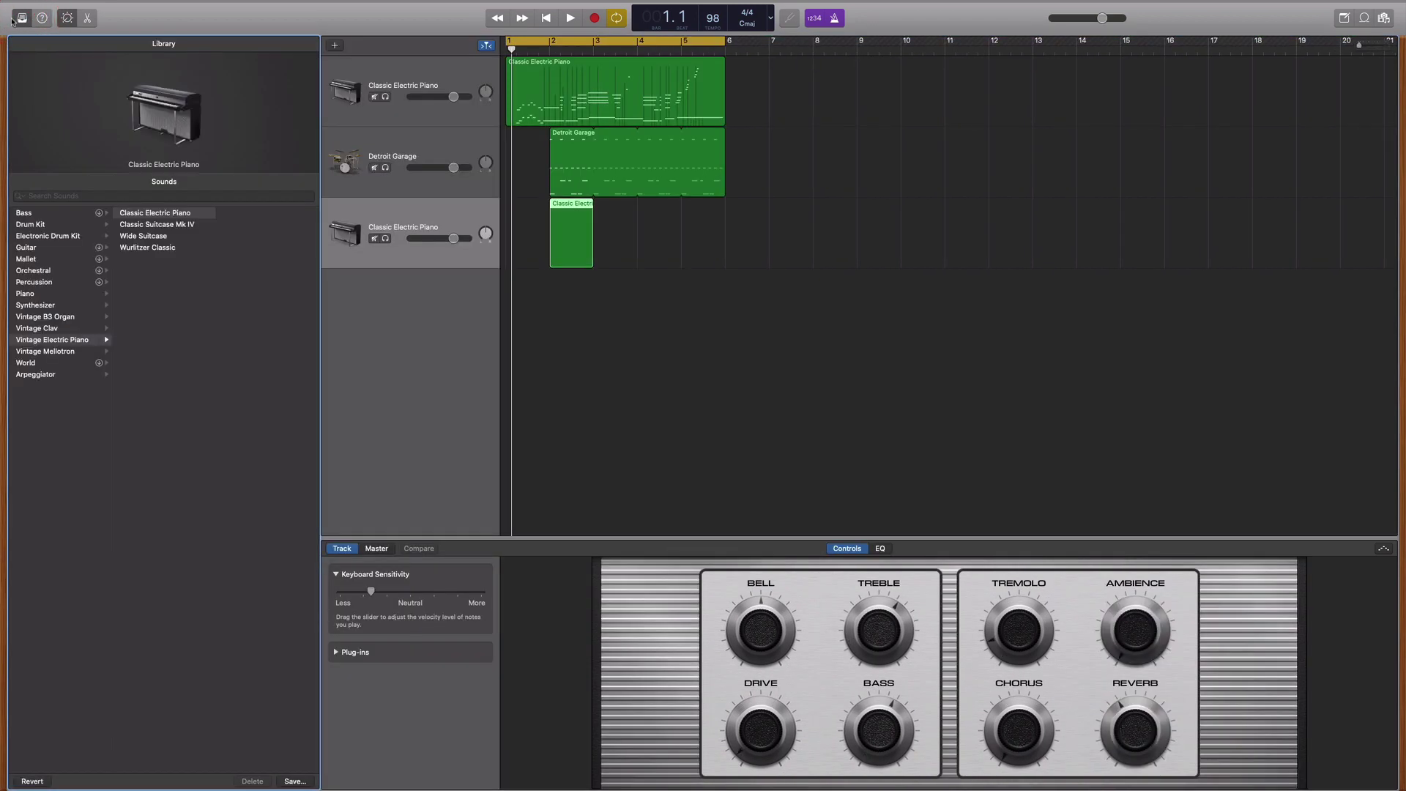
Show the Bass sounds in the Library to pick Stinger Bass
{"action": "left_click", "coordinate": [44, 215]}
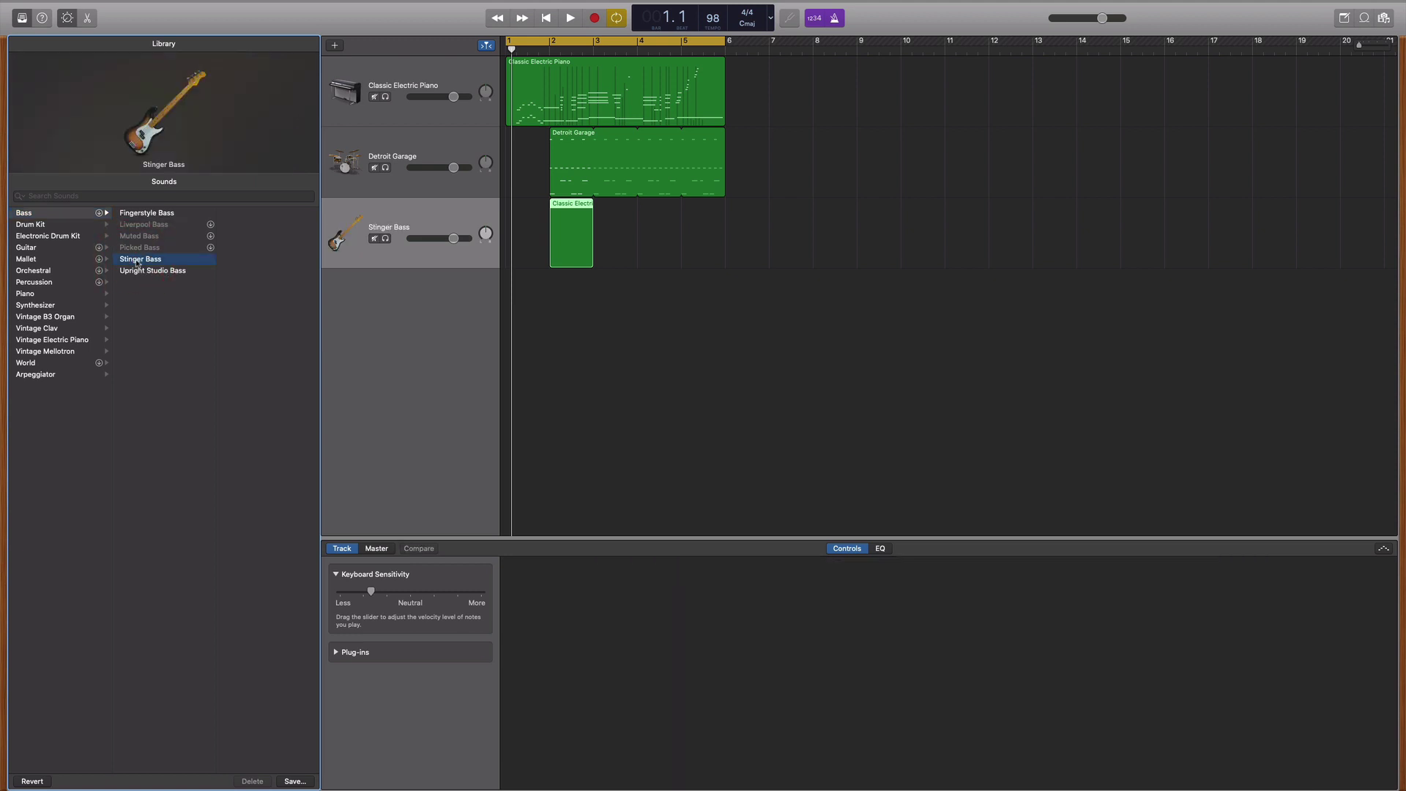
Open the bass region in the Piano Roll and draw a lengthened first note at bar 2
{"action": "double_click", "coordinate": [578, 225]}
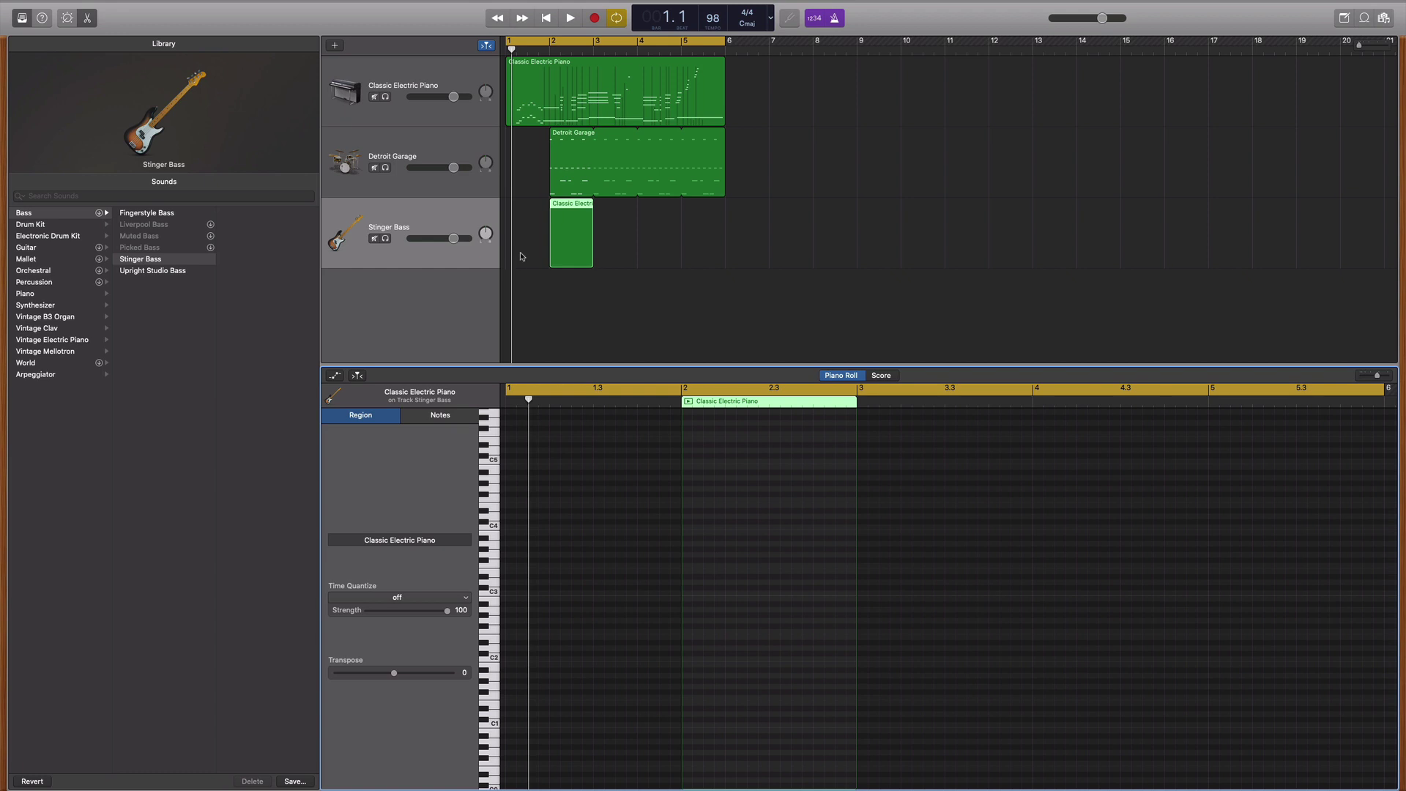
{"action": "double_click", "coordinate": [573, 207]}
{"action": "key", "text": "space"}
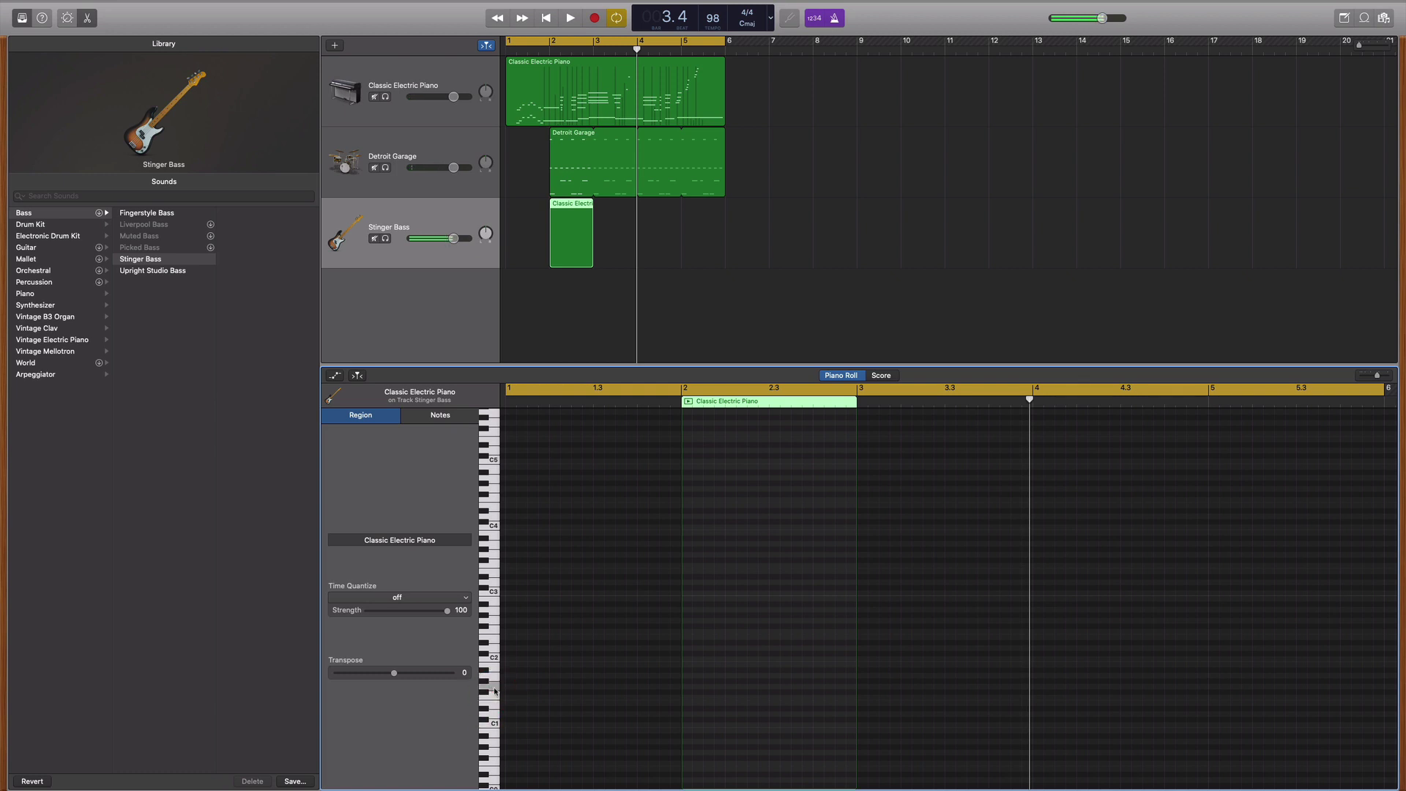
{"action": "left_click", "coordinate": [683, 688]}
{"action": "left_click_drag", "start_coordinate": [688, 689], "coordinate": [769, 688]}
{"action": "key", "text": "Return"}
{"action": "key", "text": "space"}
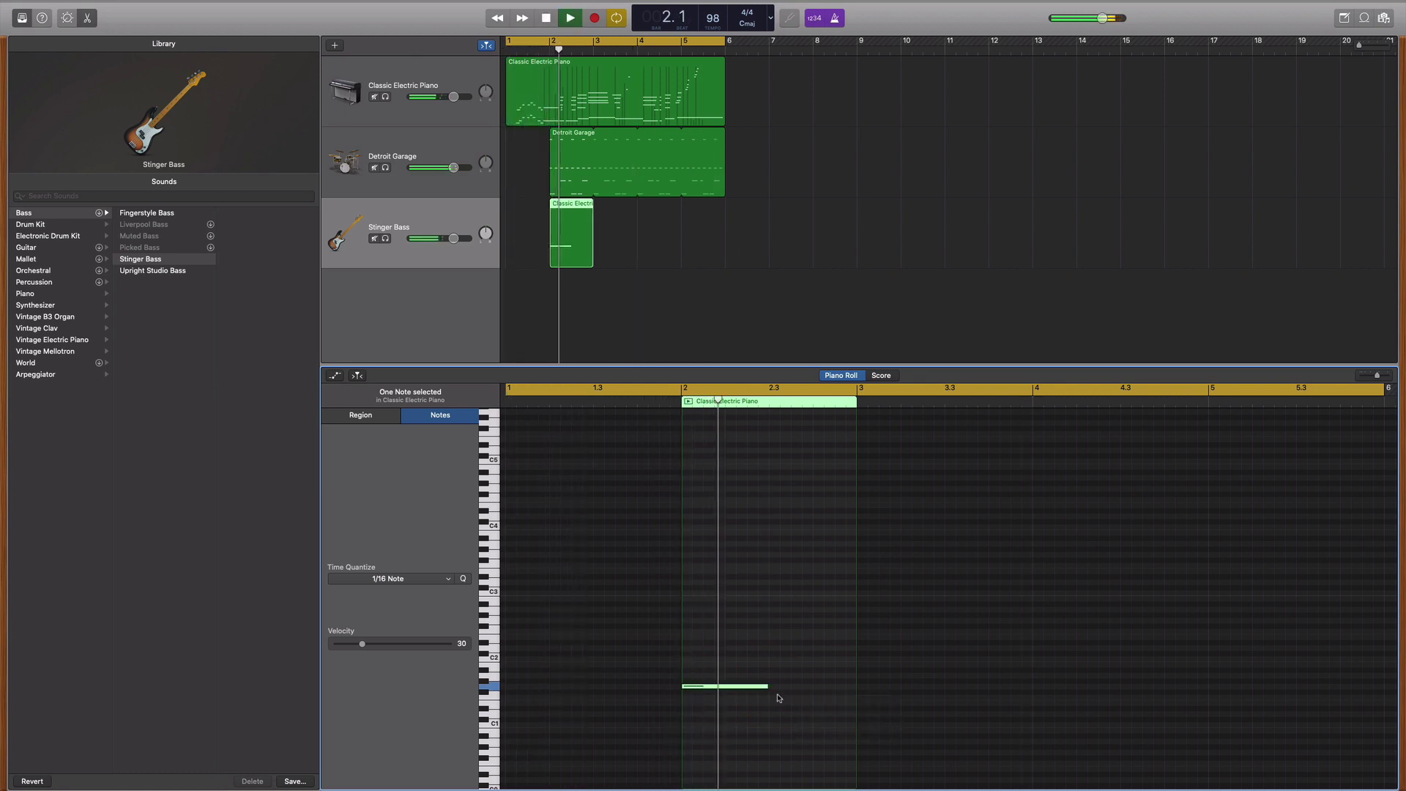
{"action": "key", "text": "space"}
Lengthen the first bass note further, copy a note to a new pitch, and delete the extra note
{"action": "left_click_drag", "start_coordinate": [769, 688], "coordinate": [929, 672]}
{"action": "key", "text": "Return"}
{"action": "key", "text": "space"}
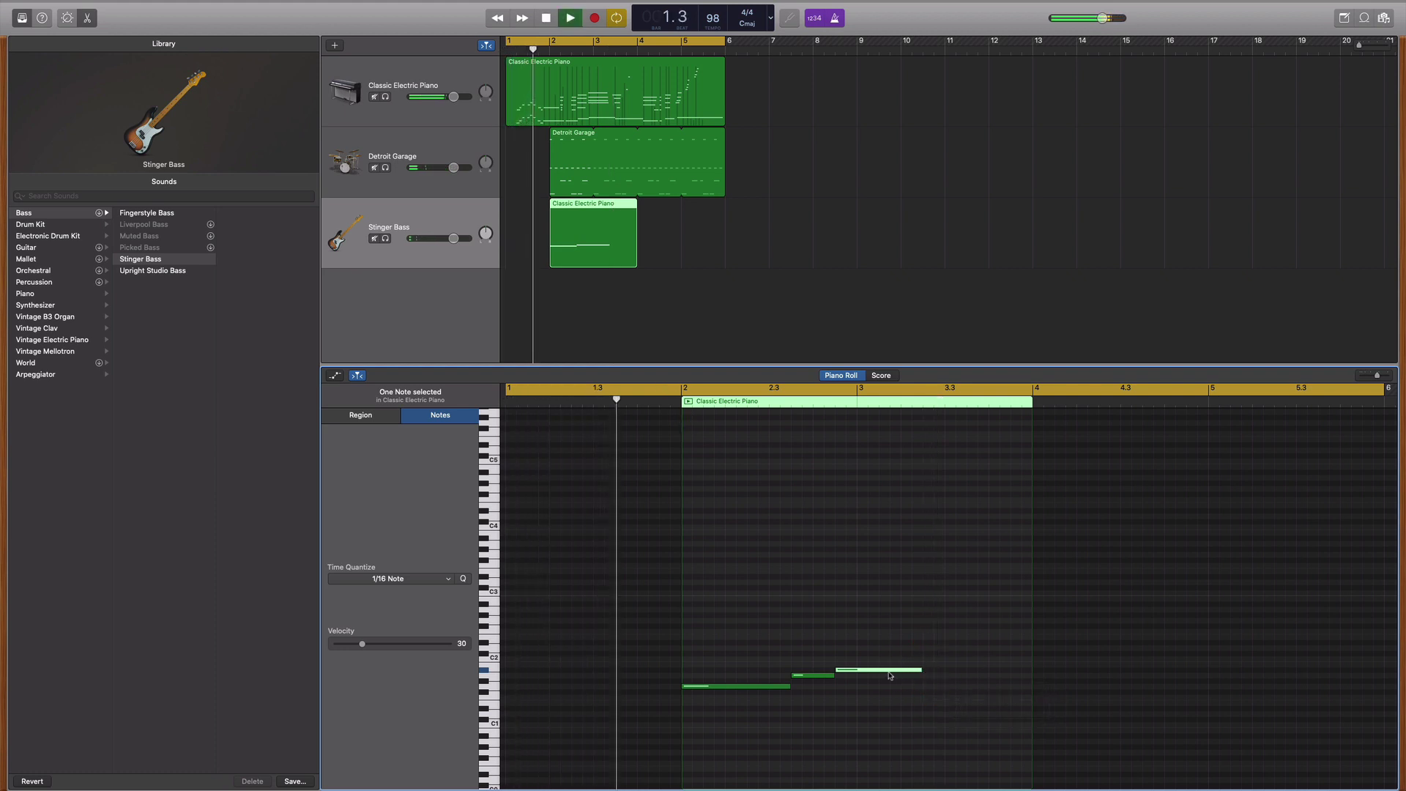
{"action": "mouse_move", "coordinate": [879, 672]}
{"action": "left_mouse_down"}
{"action": "mouse_move", "coordinate": [983, 690]}
{"action": "mouse_move", "coordinate": [972, 689]}
{"action": "left_mouse_up"}
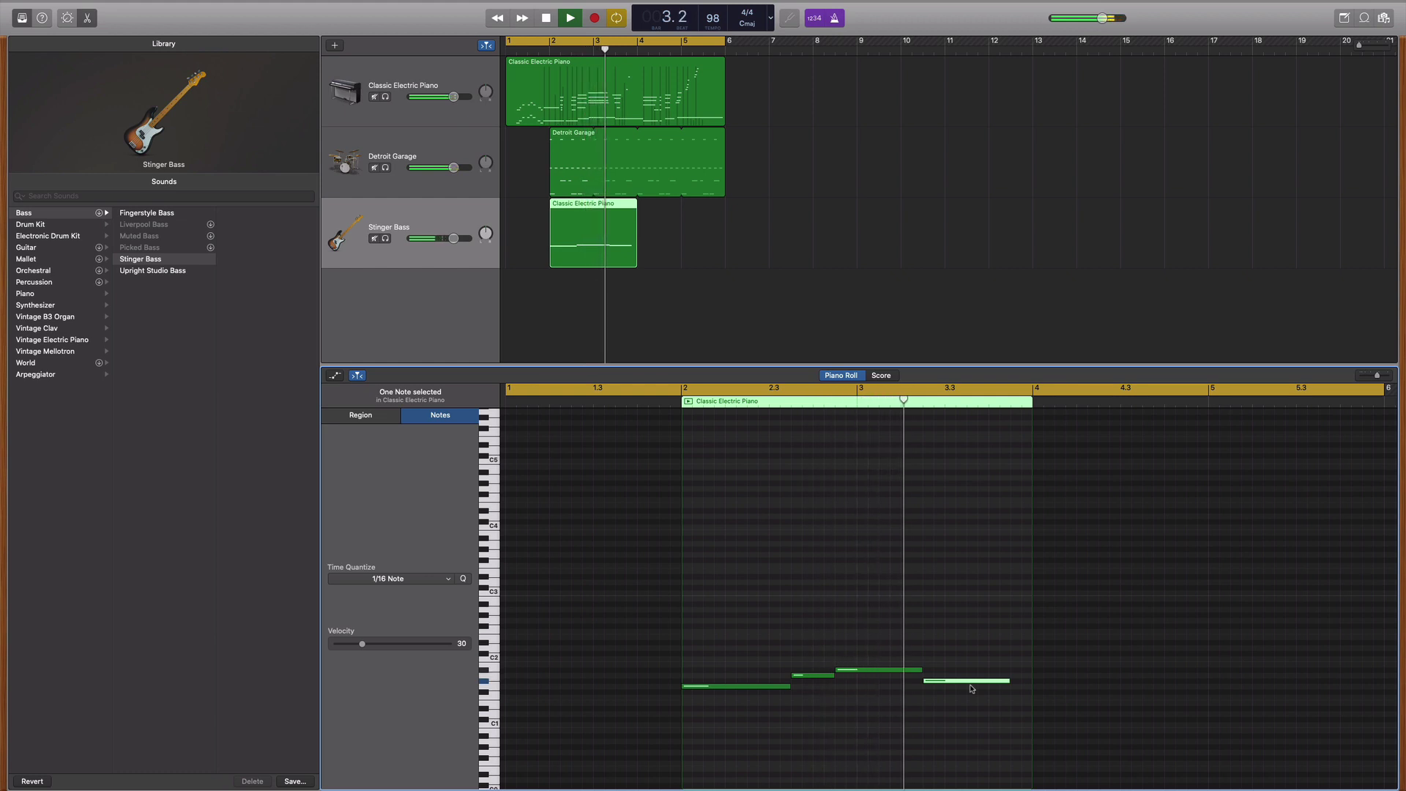
{"action": "left_click_drag", "start_coordinate": [925, 686], "coordinate": [930, 690]}
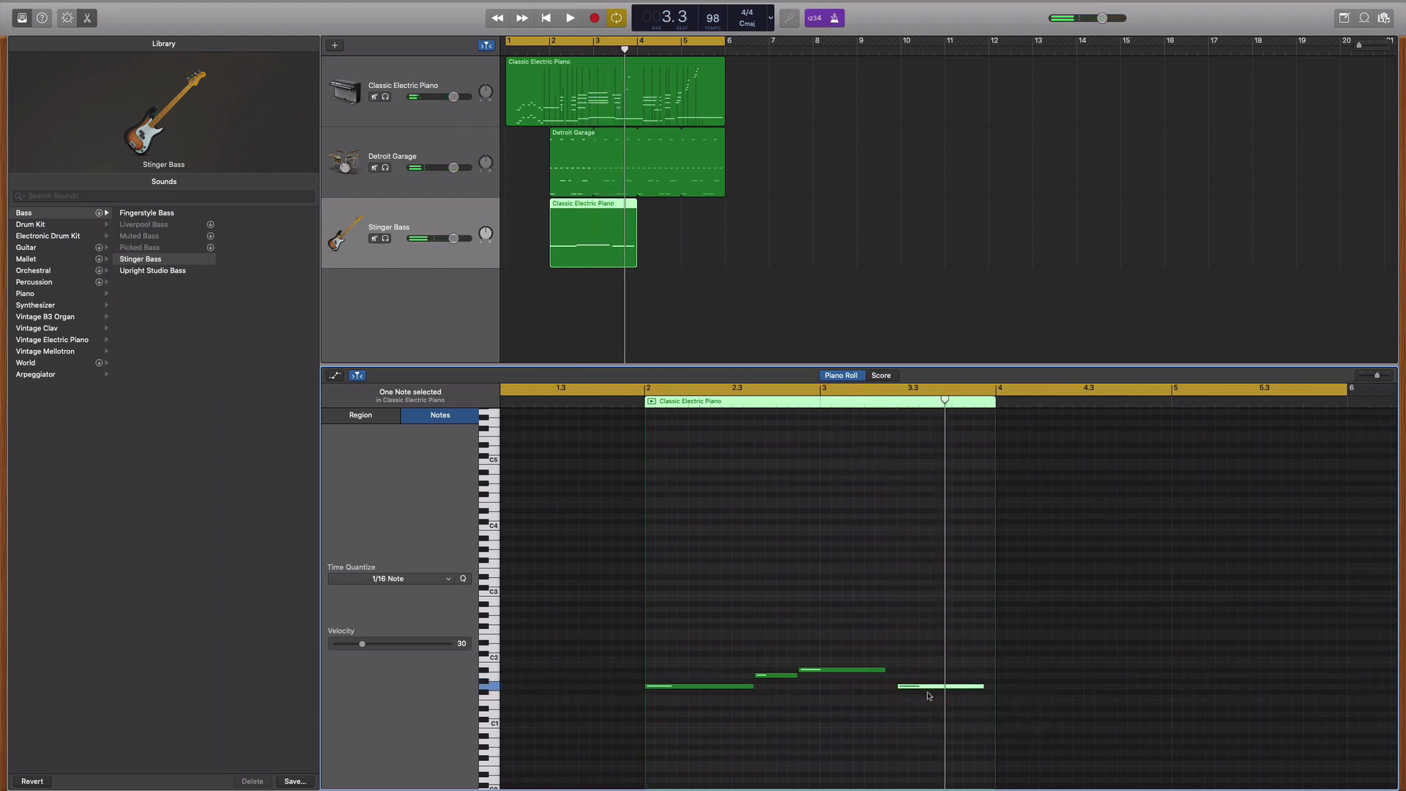
{"action": "key", "text": "Delete"}
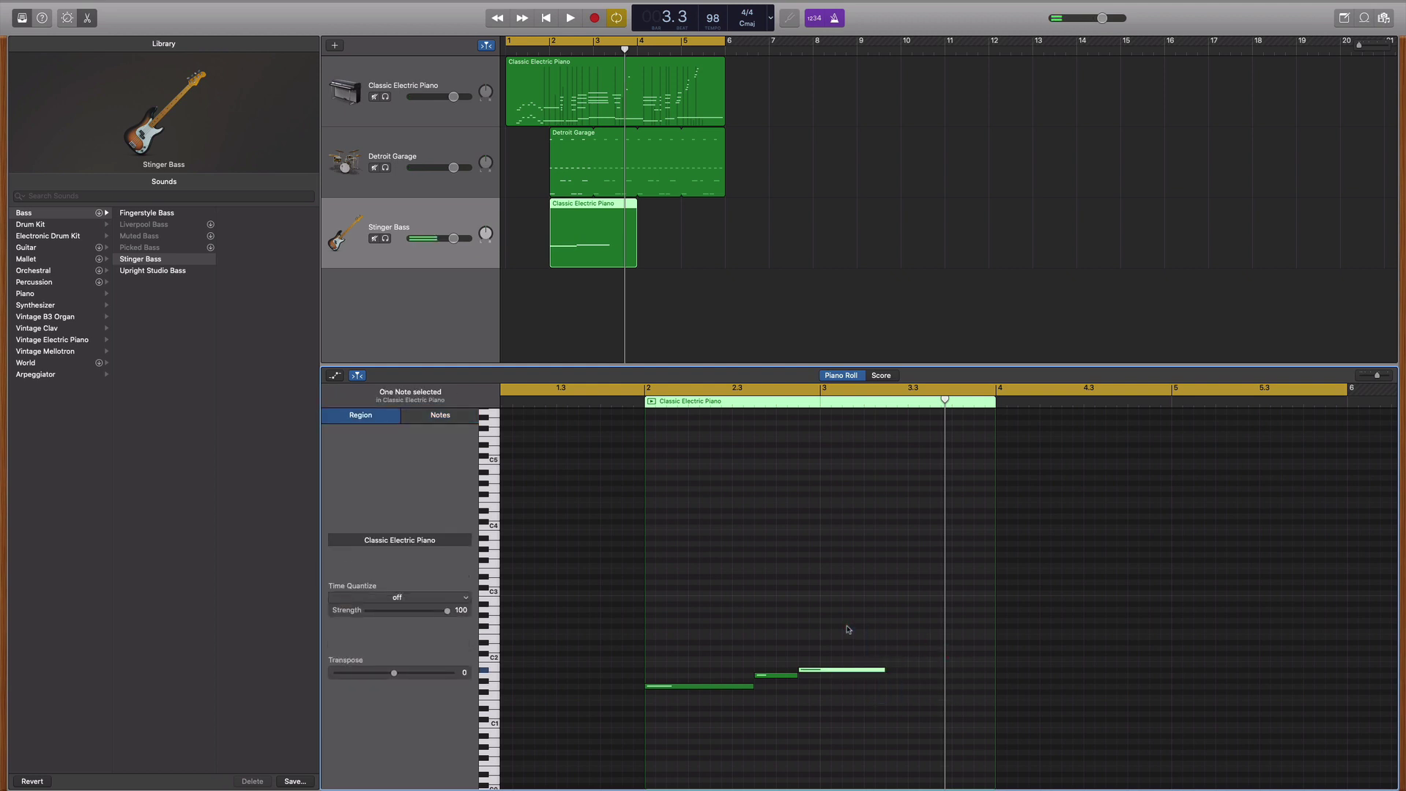
Option-drag a copy of the third bass note further along, undoing a stray drawn note
{"action": "left_click", "coordinate": [857, 670]}
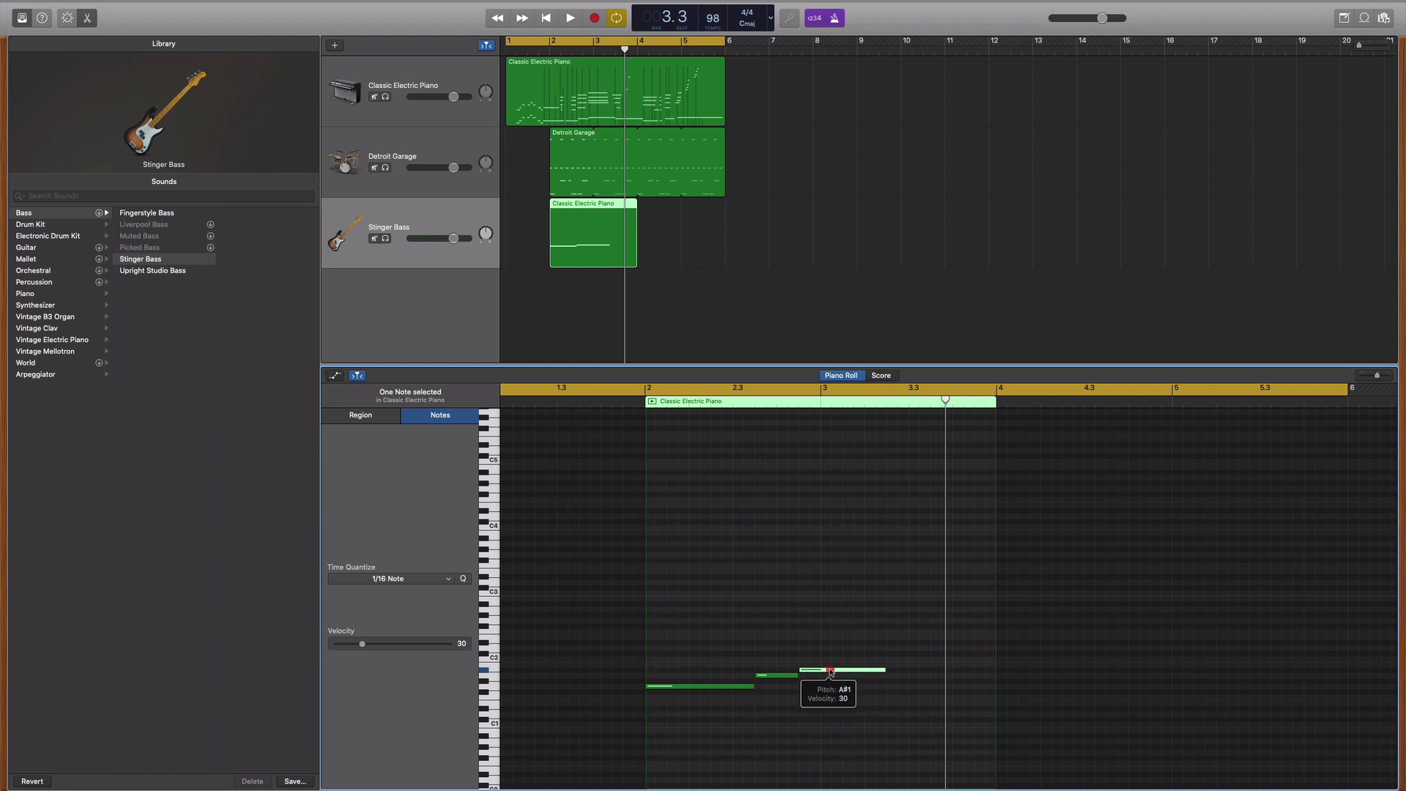
{"action": "left_click", "coordinate": [912, 695], "text": "super"}
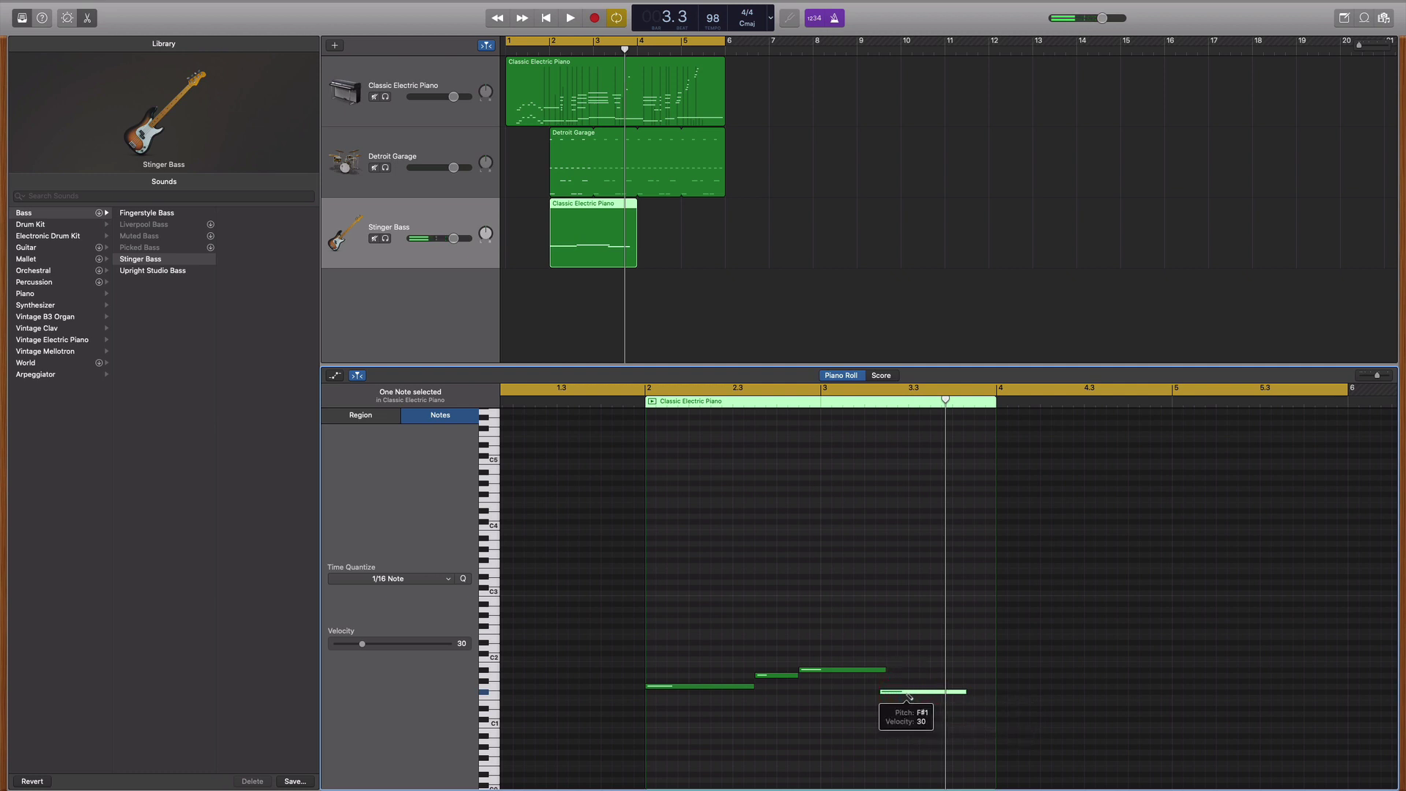
{"action": "key", "text": "super+z"}
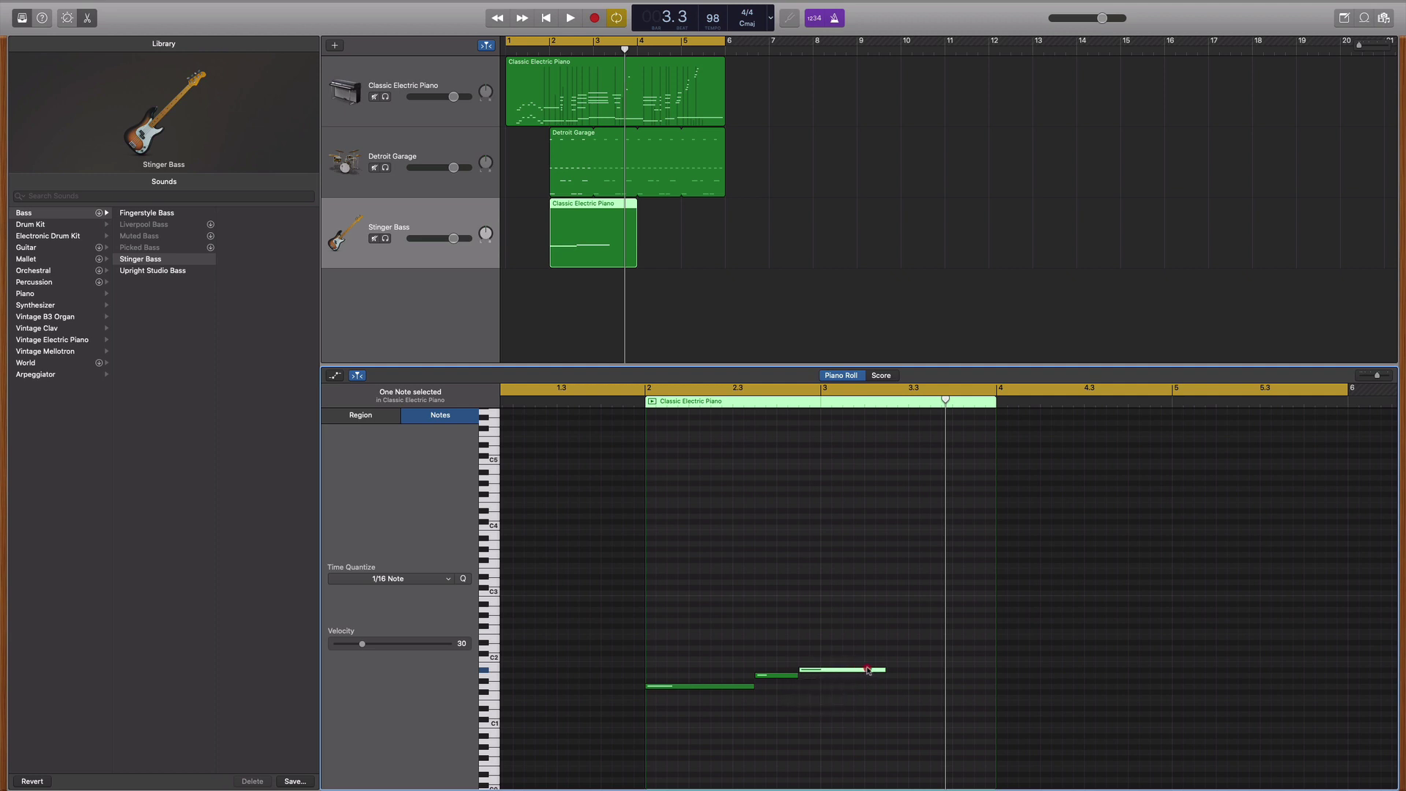
{"action": "mouse_move", "coordinate": [879, 671]}
{"action": "left_mouse_down"}
{"action": "mouse_move", "coordinate": [919, 673]}
{"action": "mouse_move", "coordinate": [924, 690]}
{"action": "left_mouse_up"}
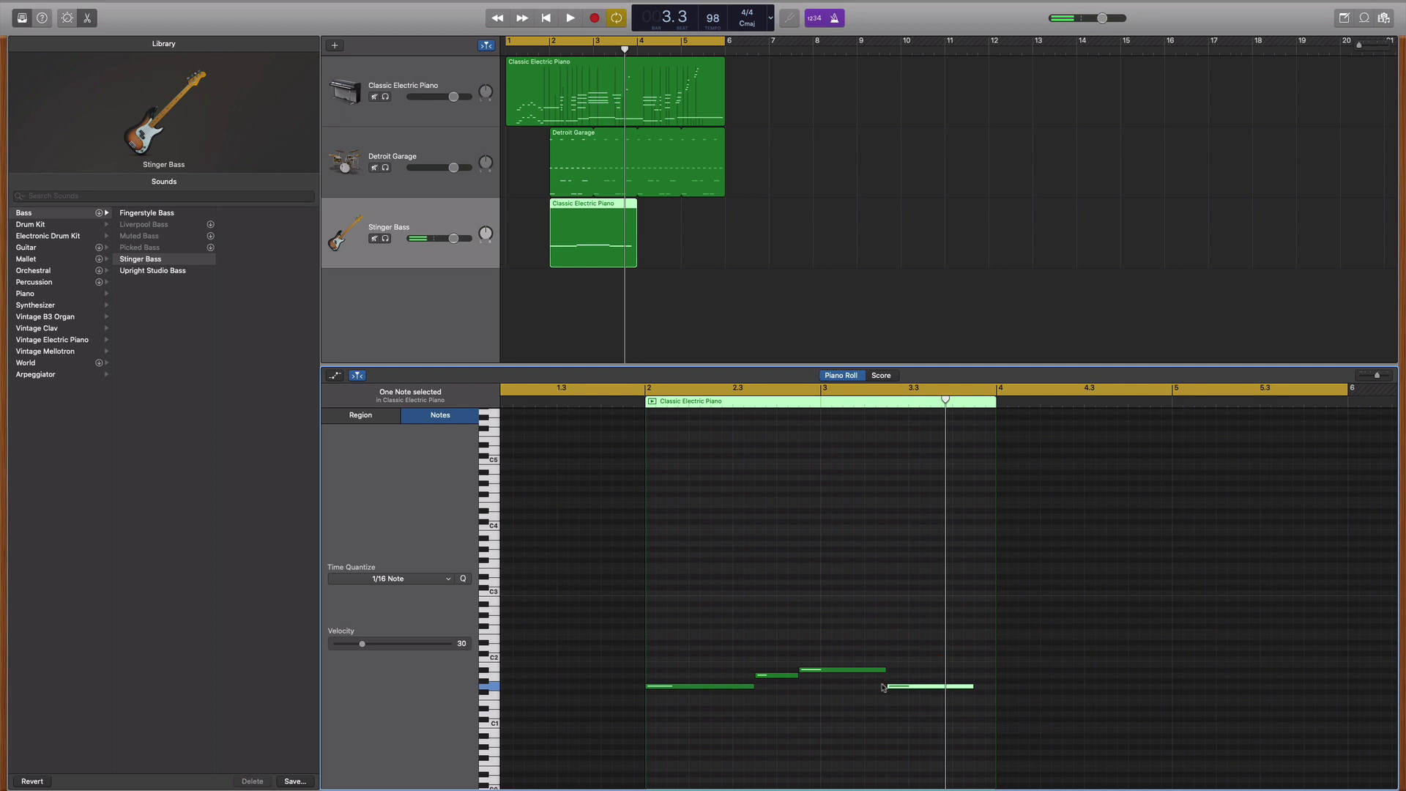
Play the looped bass region and stretch the final note to the region's end
{"action": "left_click", "coordinate": [673, 402]}
{"action": "key", "text": "space"}
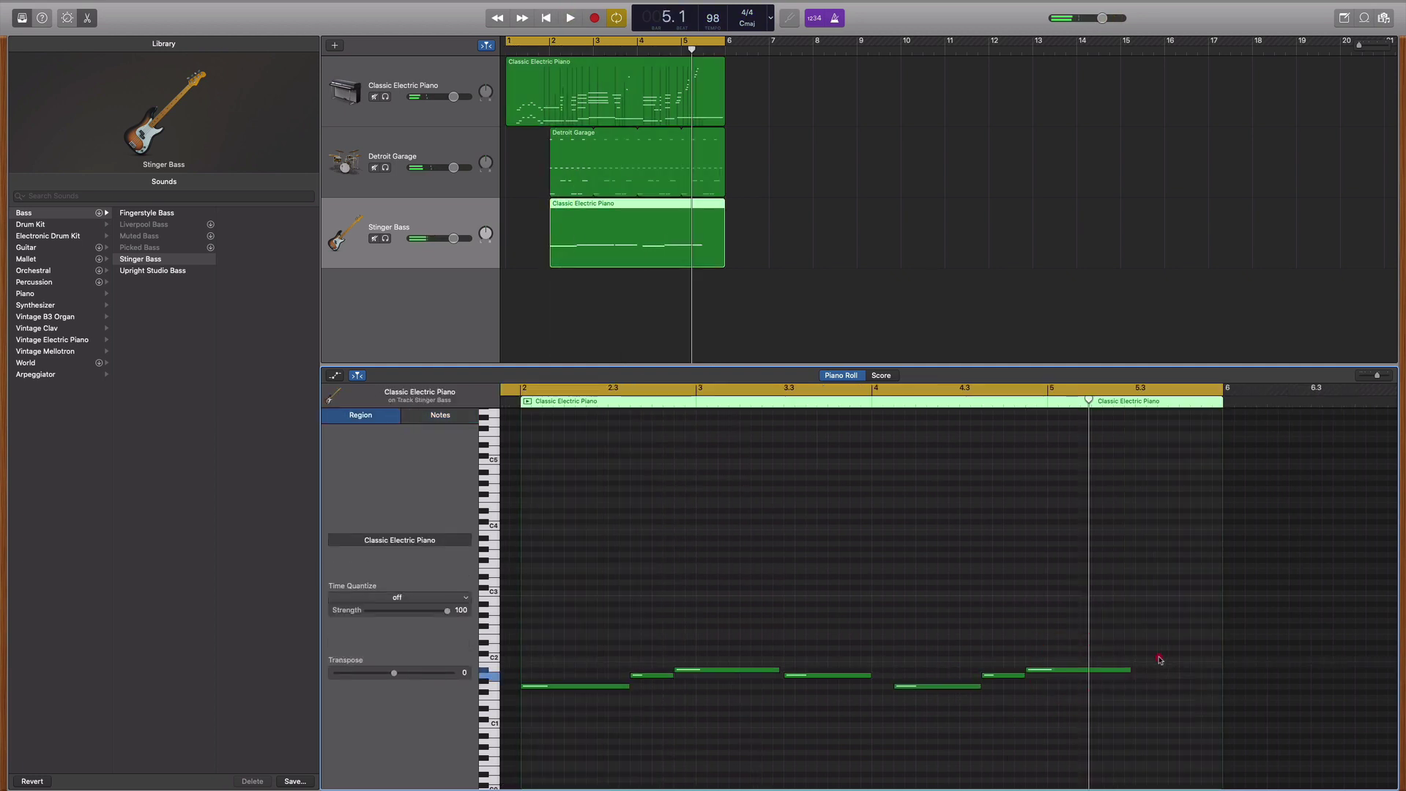
{"action": "left_click_drag", "start_coordinate": [1132, 671], "coordinate": [1217, 671]}
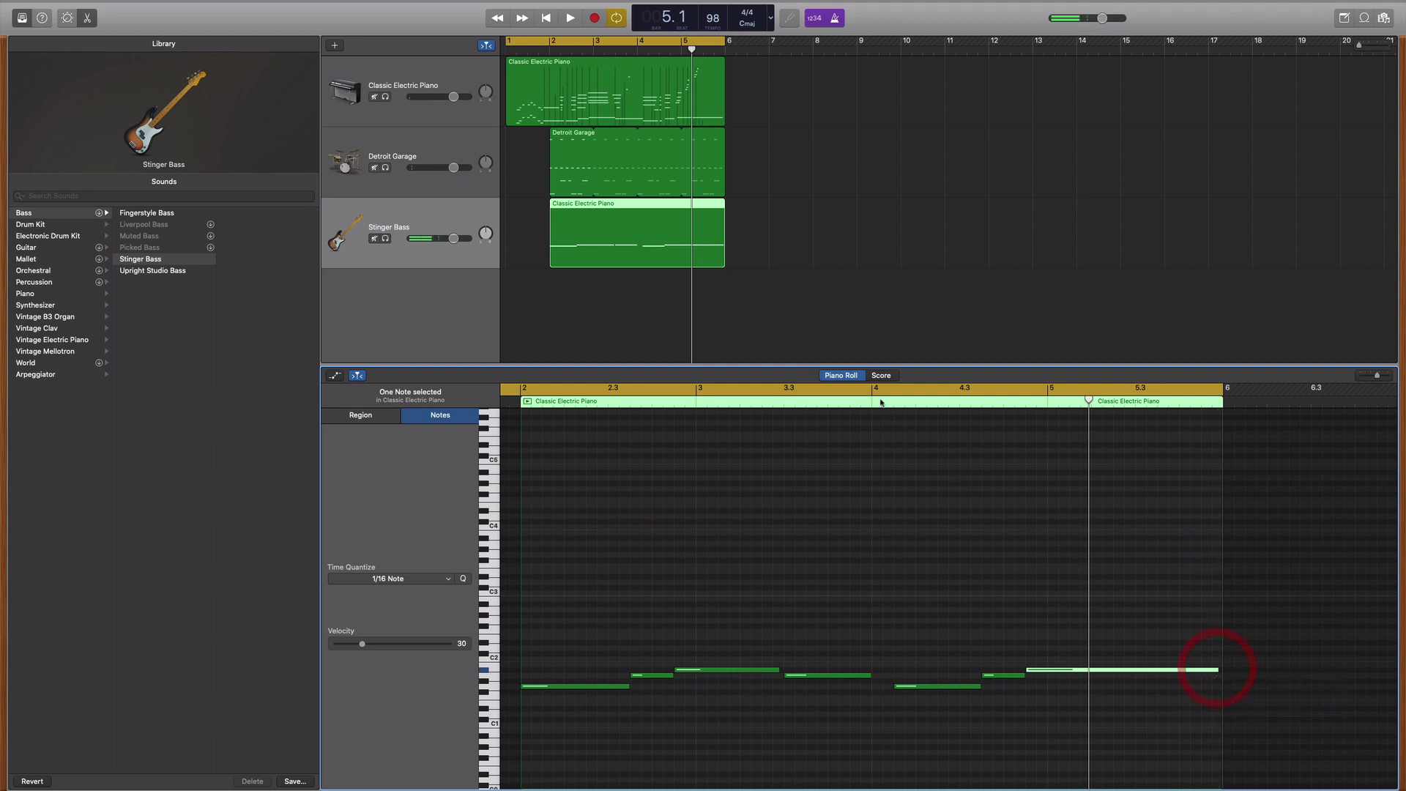
{"action": "double_click", "coordinate": [868, 387]}
Play the song around bars 4-5 to check the bass line, then stop
{"action": "key", "text": "Return"}
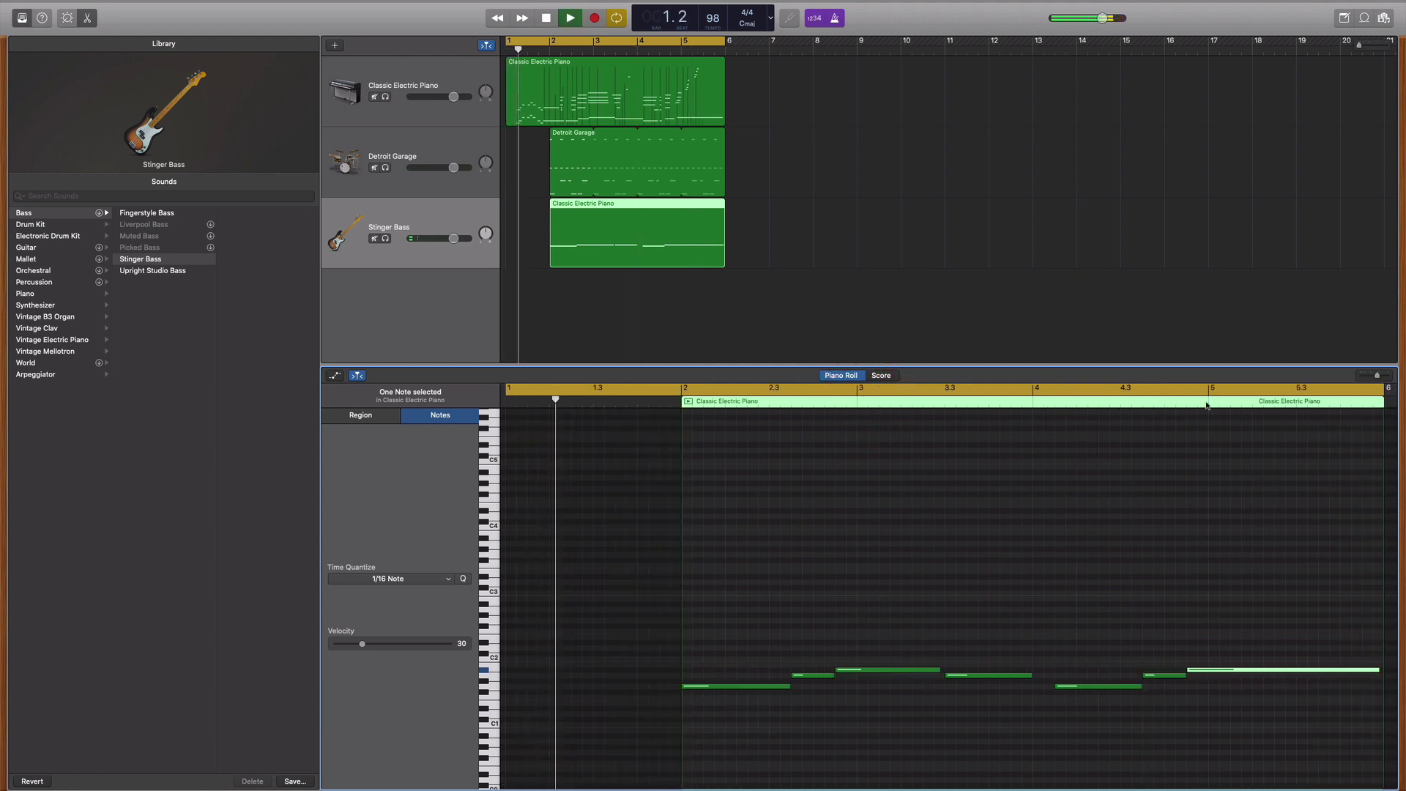
{"action": "left_click", "coordinate": [1203, 388]}
{"action": "left_click", "coordinate": [988, 388]}
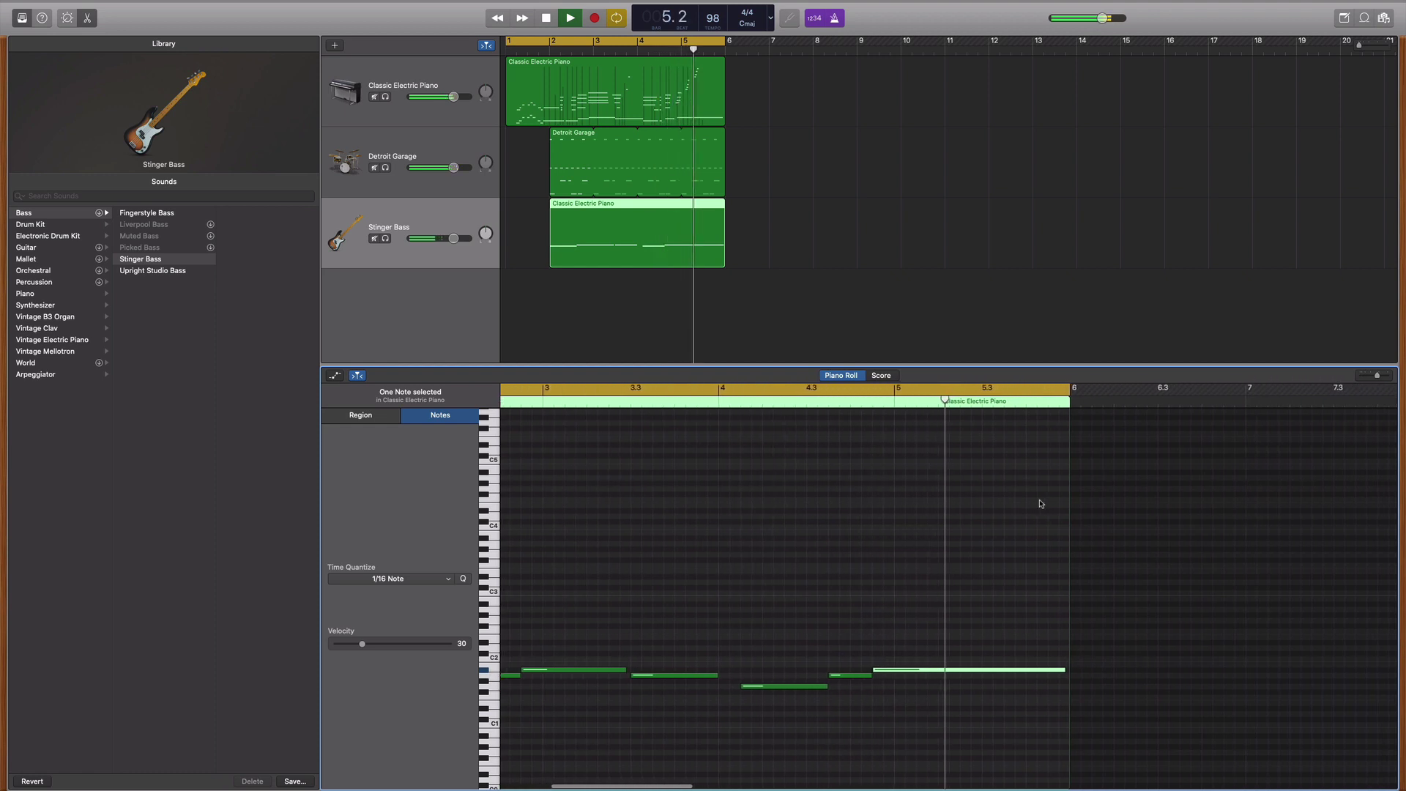
{"action": "key", "text": "space"}
Lower Classic Electric Piano, raise Stinger Bass, disable the metronome, and replay from the start
{"action": "left_click_drag", "start_coordinate": [453, 97], "coordinate": [445, 98]}
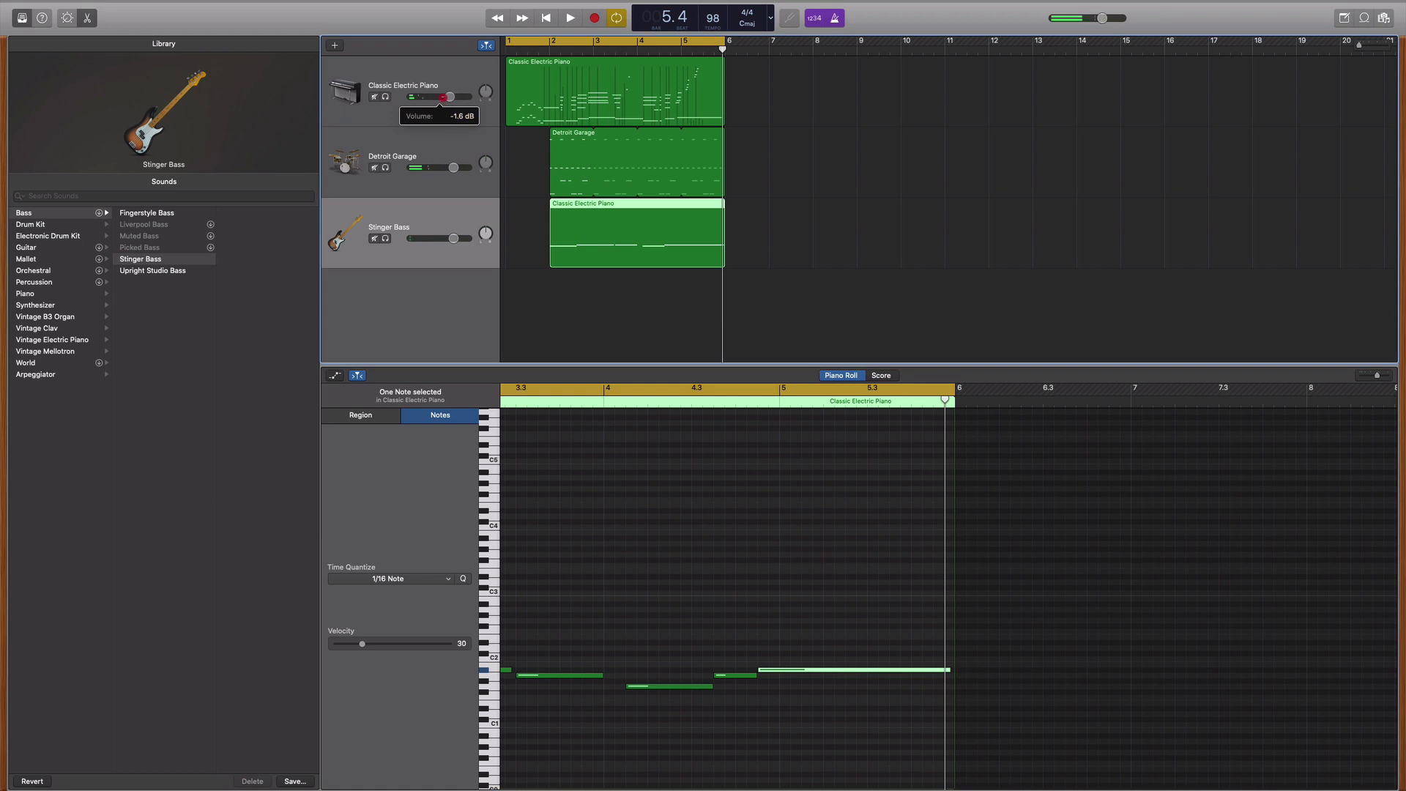
{"action": "left_click_drag", "start_coordinate": [455, 238], "coordinate": [463, 238]}
{"action": "left_click", "coordinate": [683, 330]}
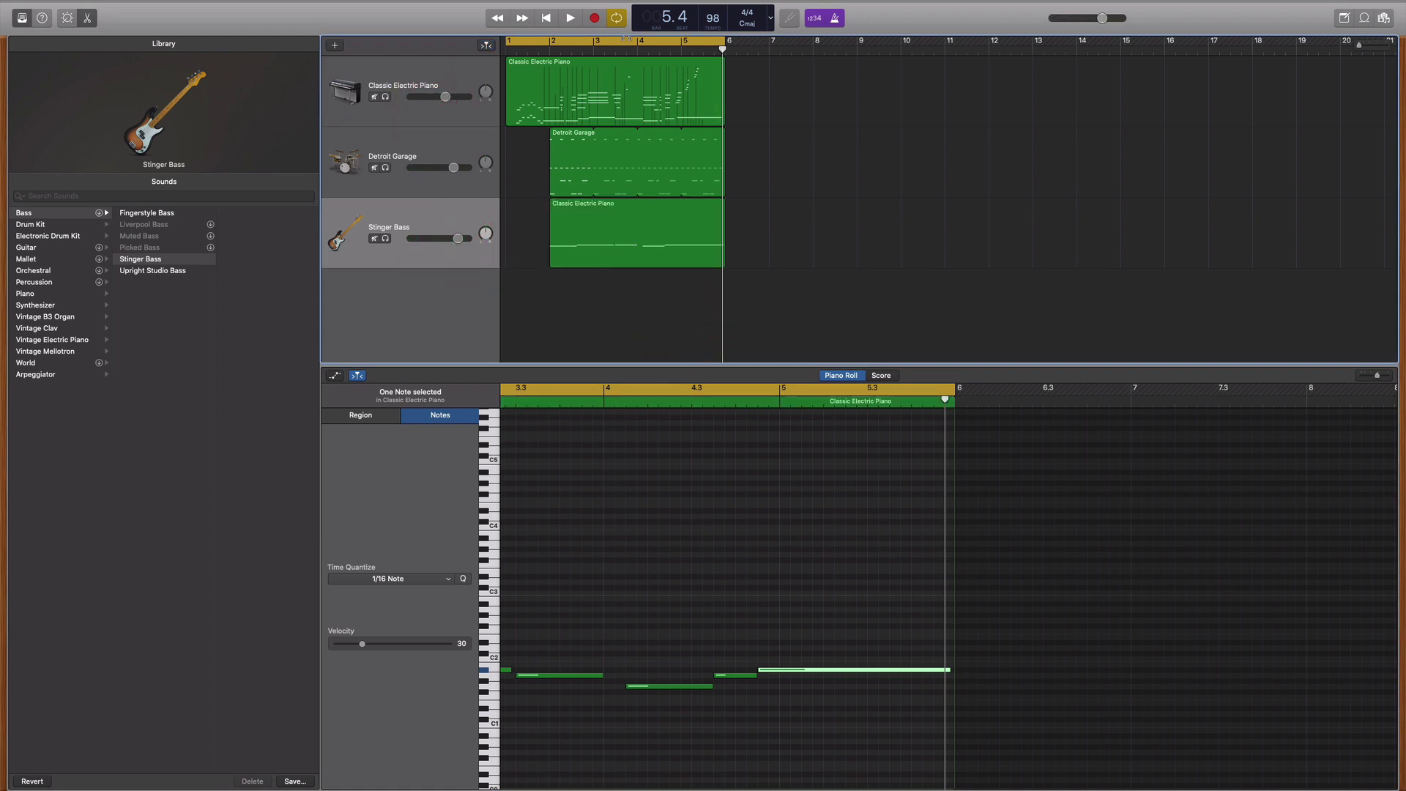
{"action": "left_click", "coordinate": [835, 17]}
{"action": "key", "text": "Return"}
{"action": "key", "text": "space"}
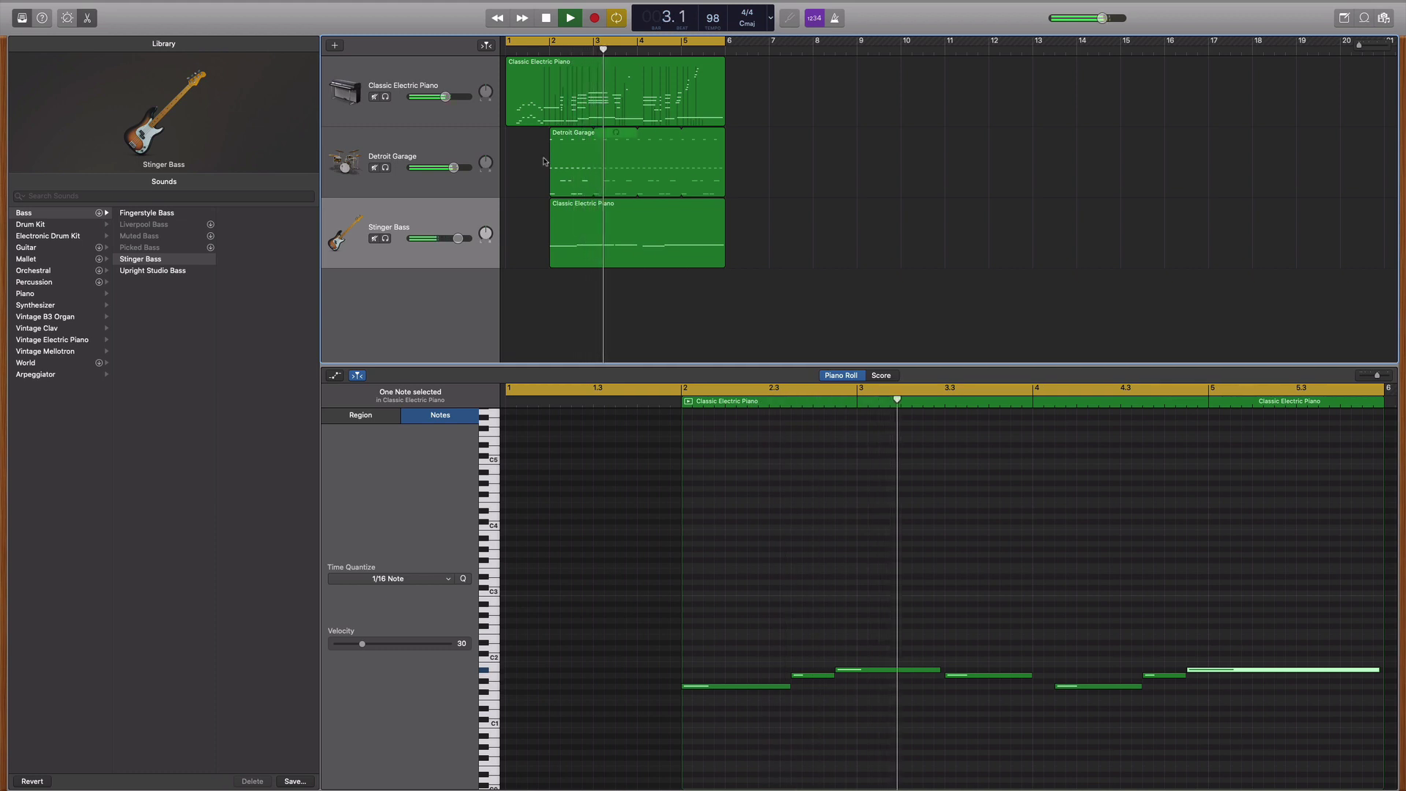
Show the Detroit Garage track's Smart Controls, switching from Master to the Track view
{"action": "left_click", "coordinate": [512, 160]}
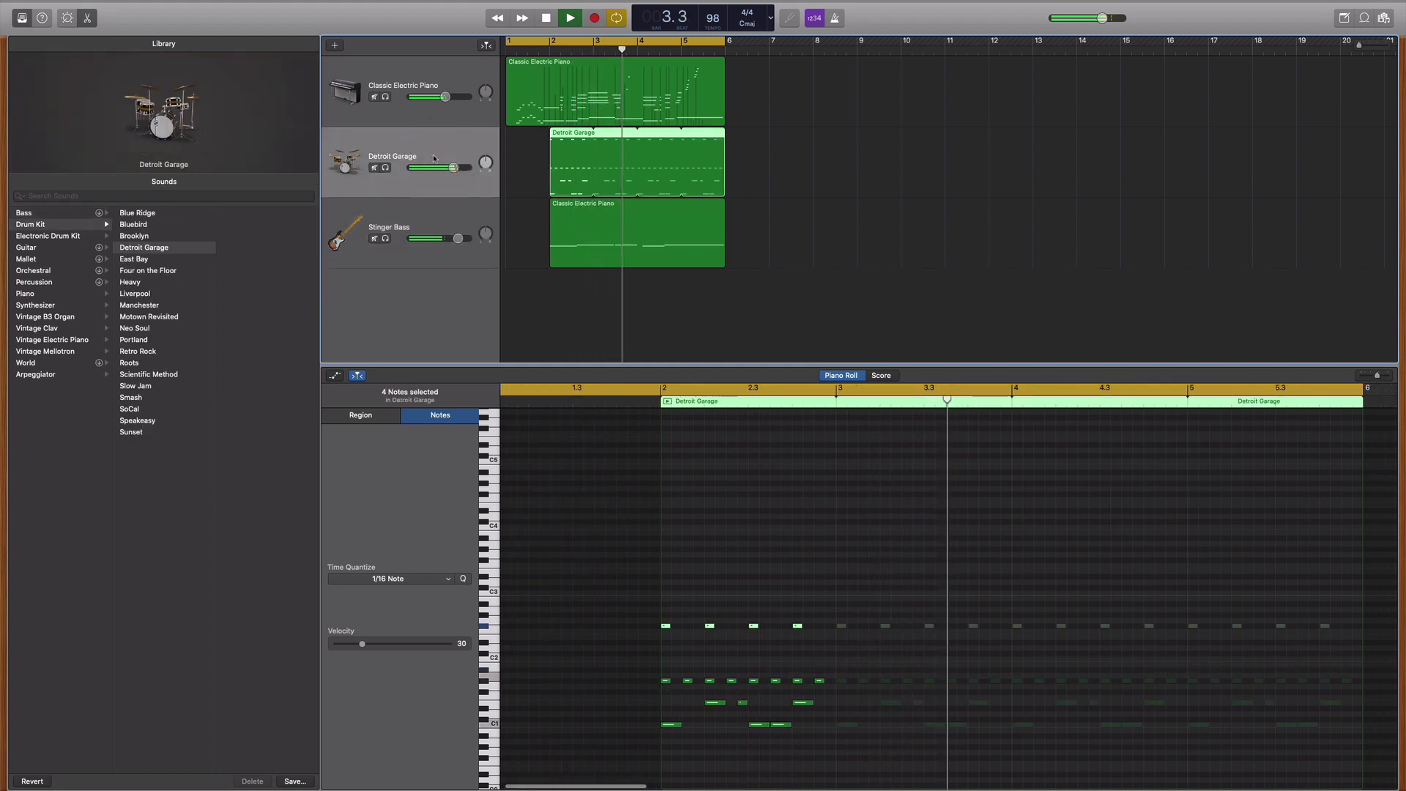
{"action": "left_click", "coordinate": [361, 415]}
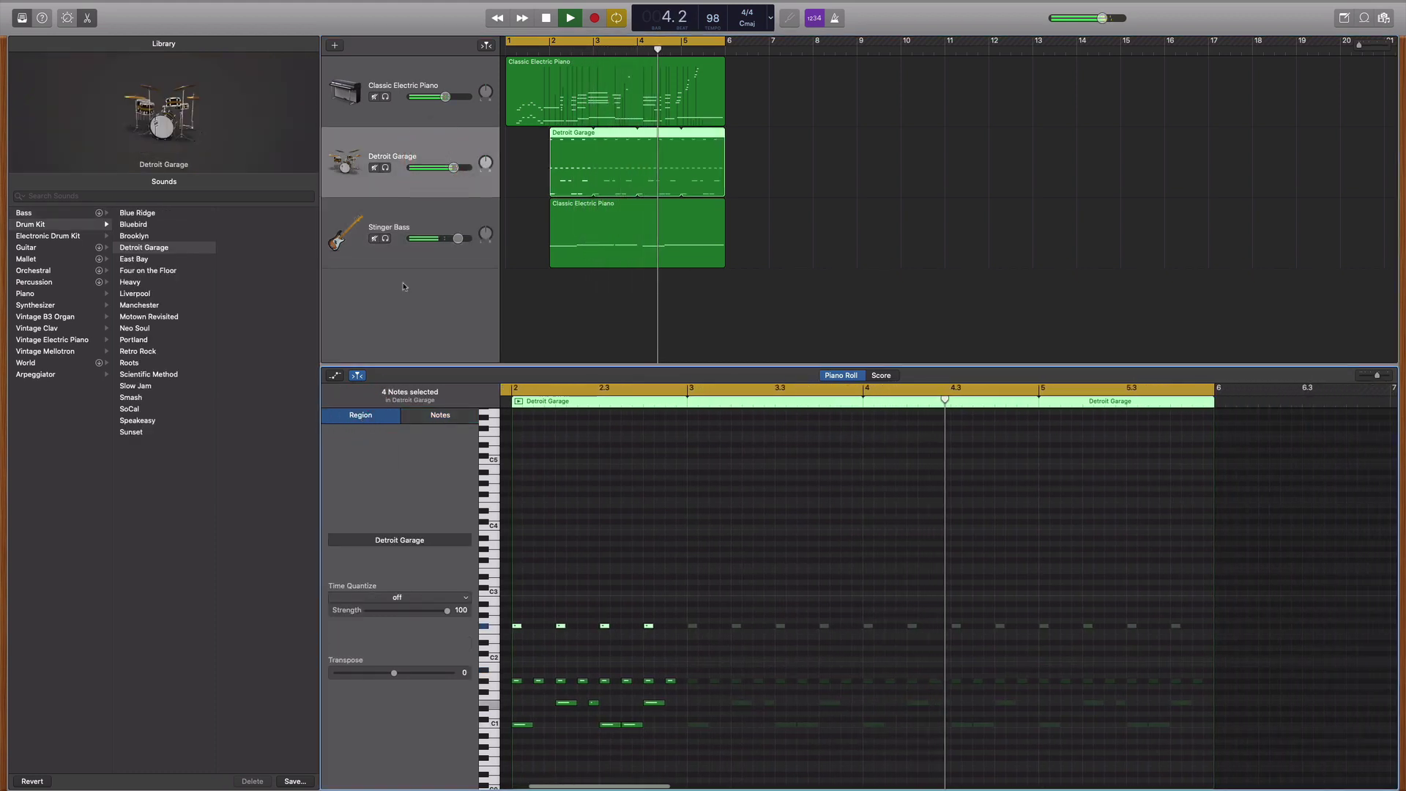
{"action": "left_click", "coordinate": [67, 18]}
{"action": "left_click", "coordinate": [377, 548]}
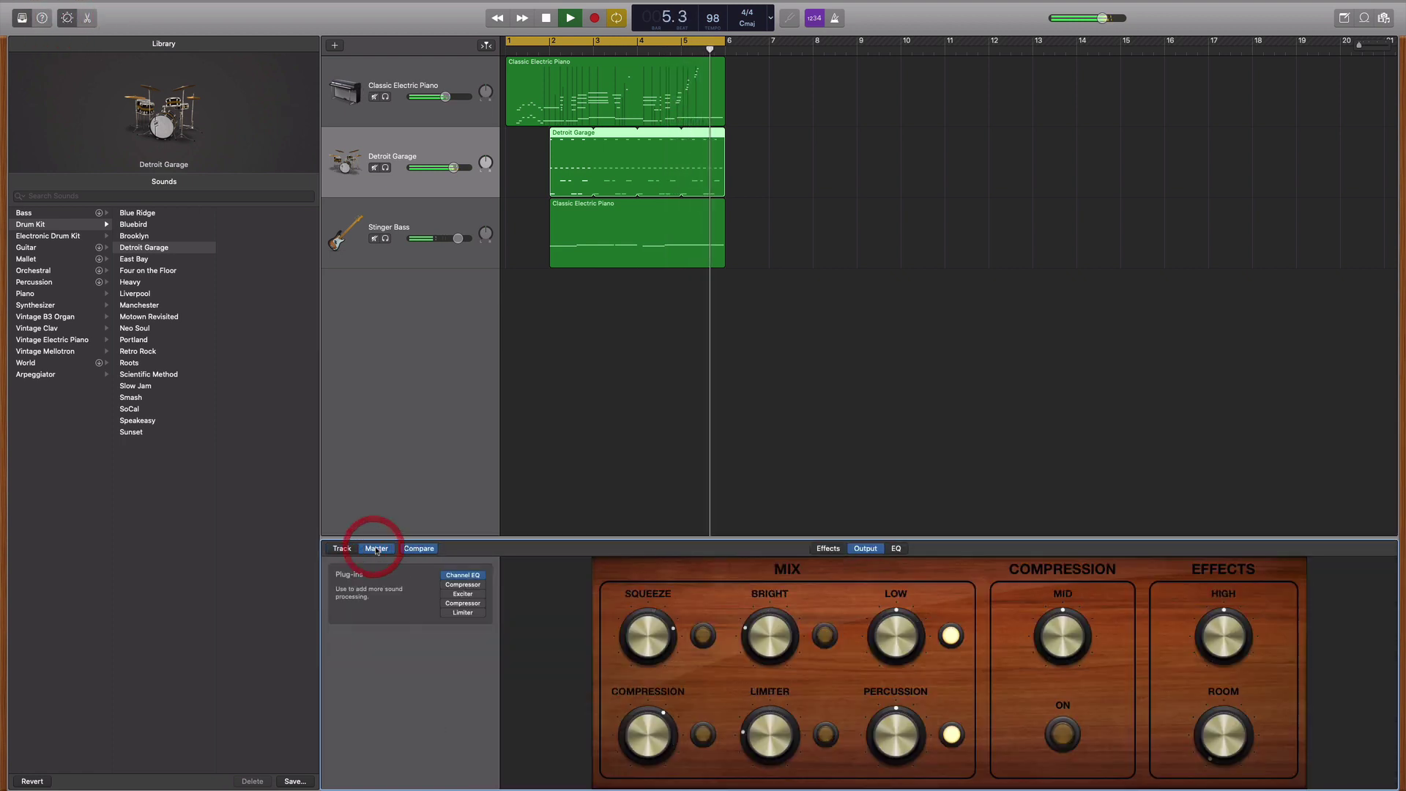
{"action": "left_click", "coordinate": [342, 548]}
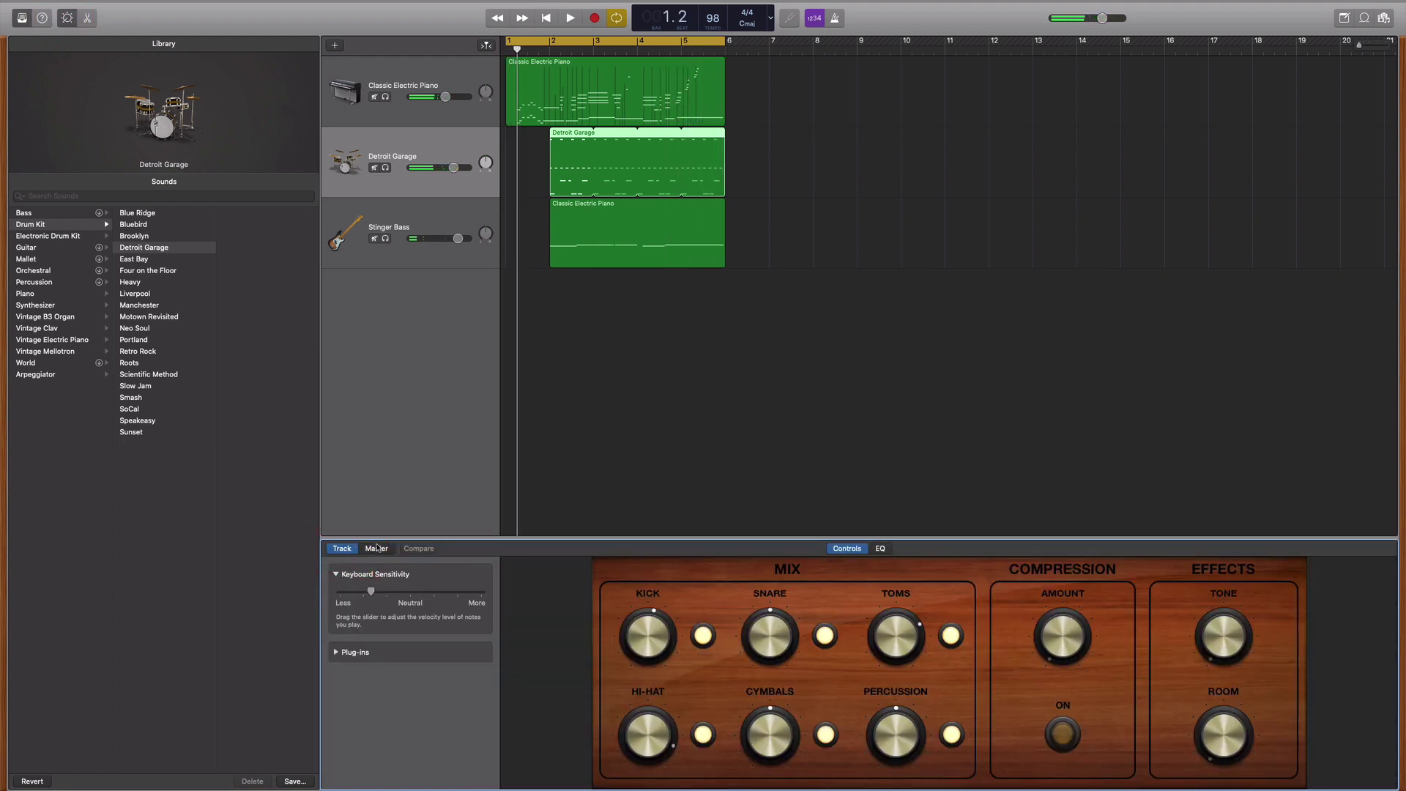